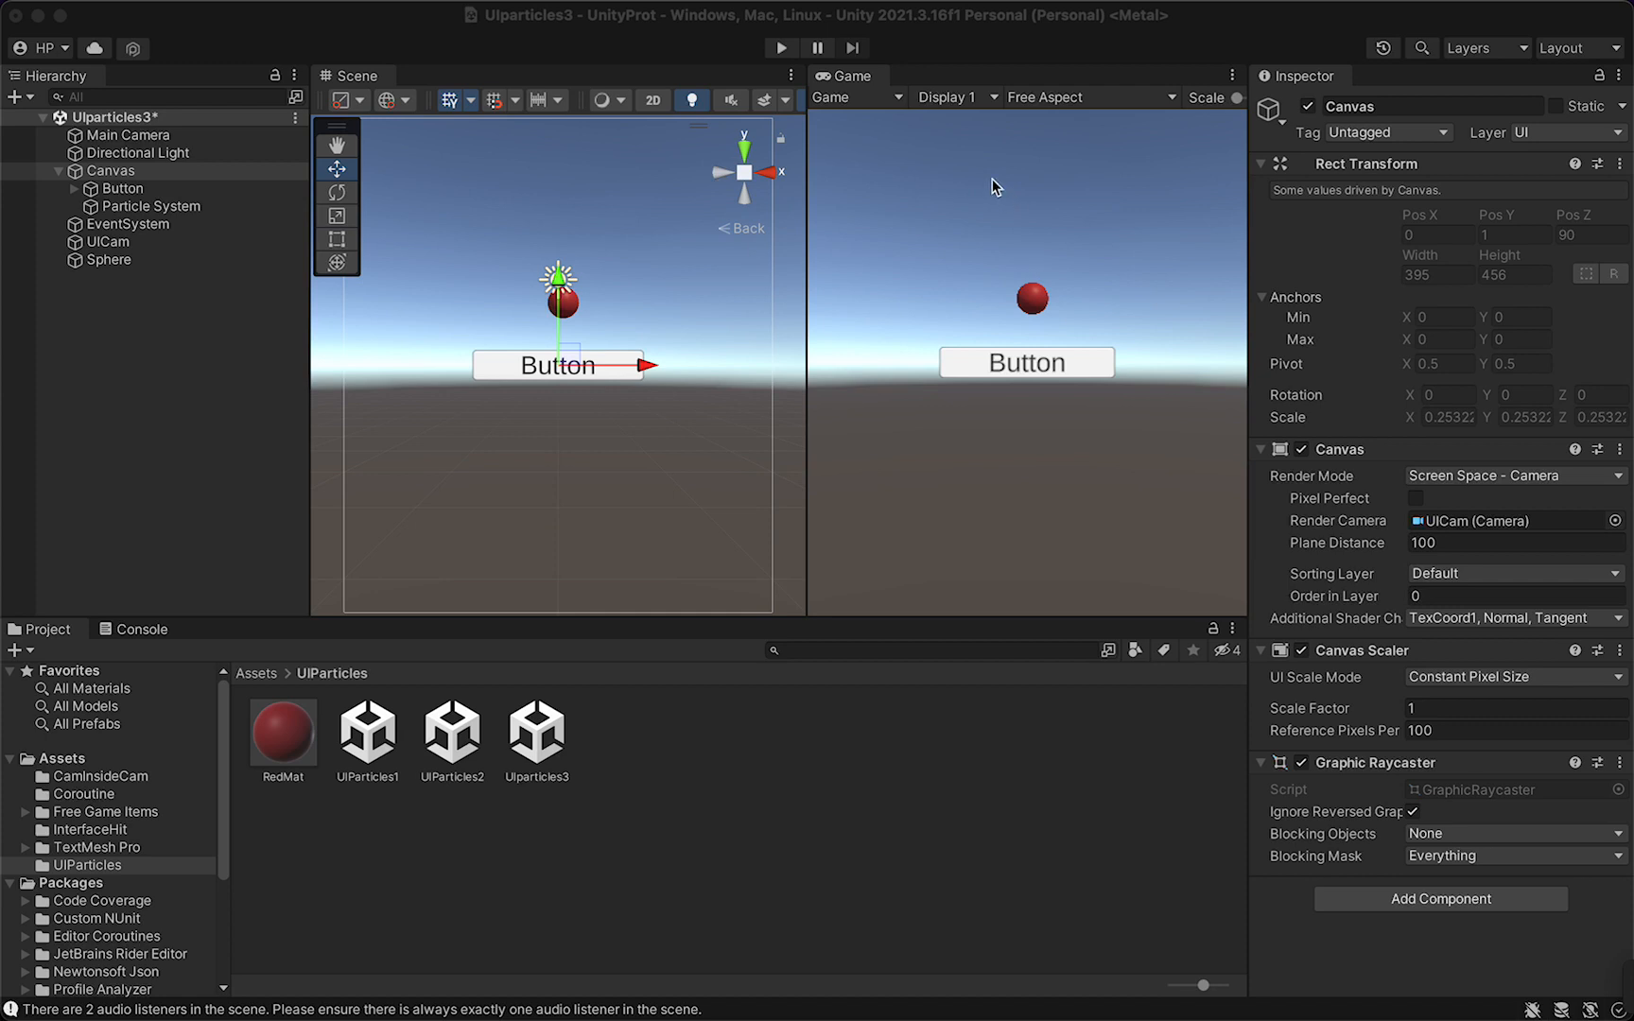
Run the scene and switch the UICam's Camera component off and on to check how the UI particles render.
left_click(777, 48)
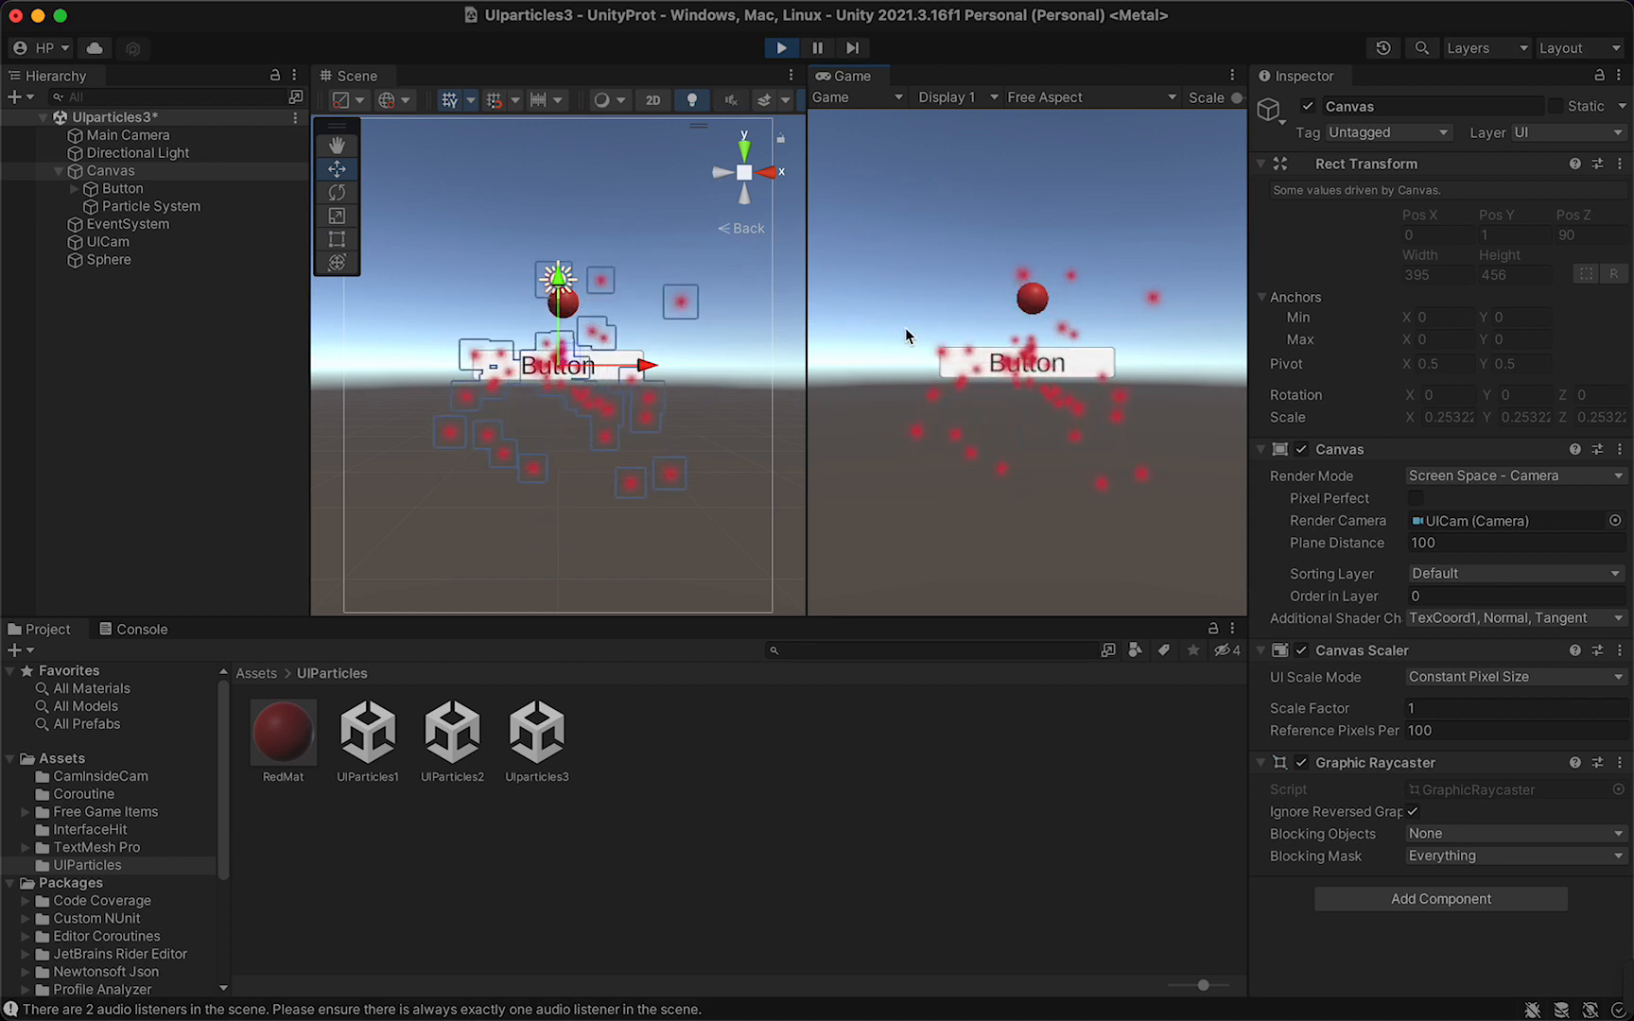
left_click(116, 242)
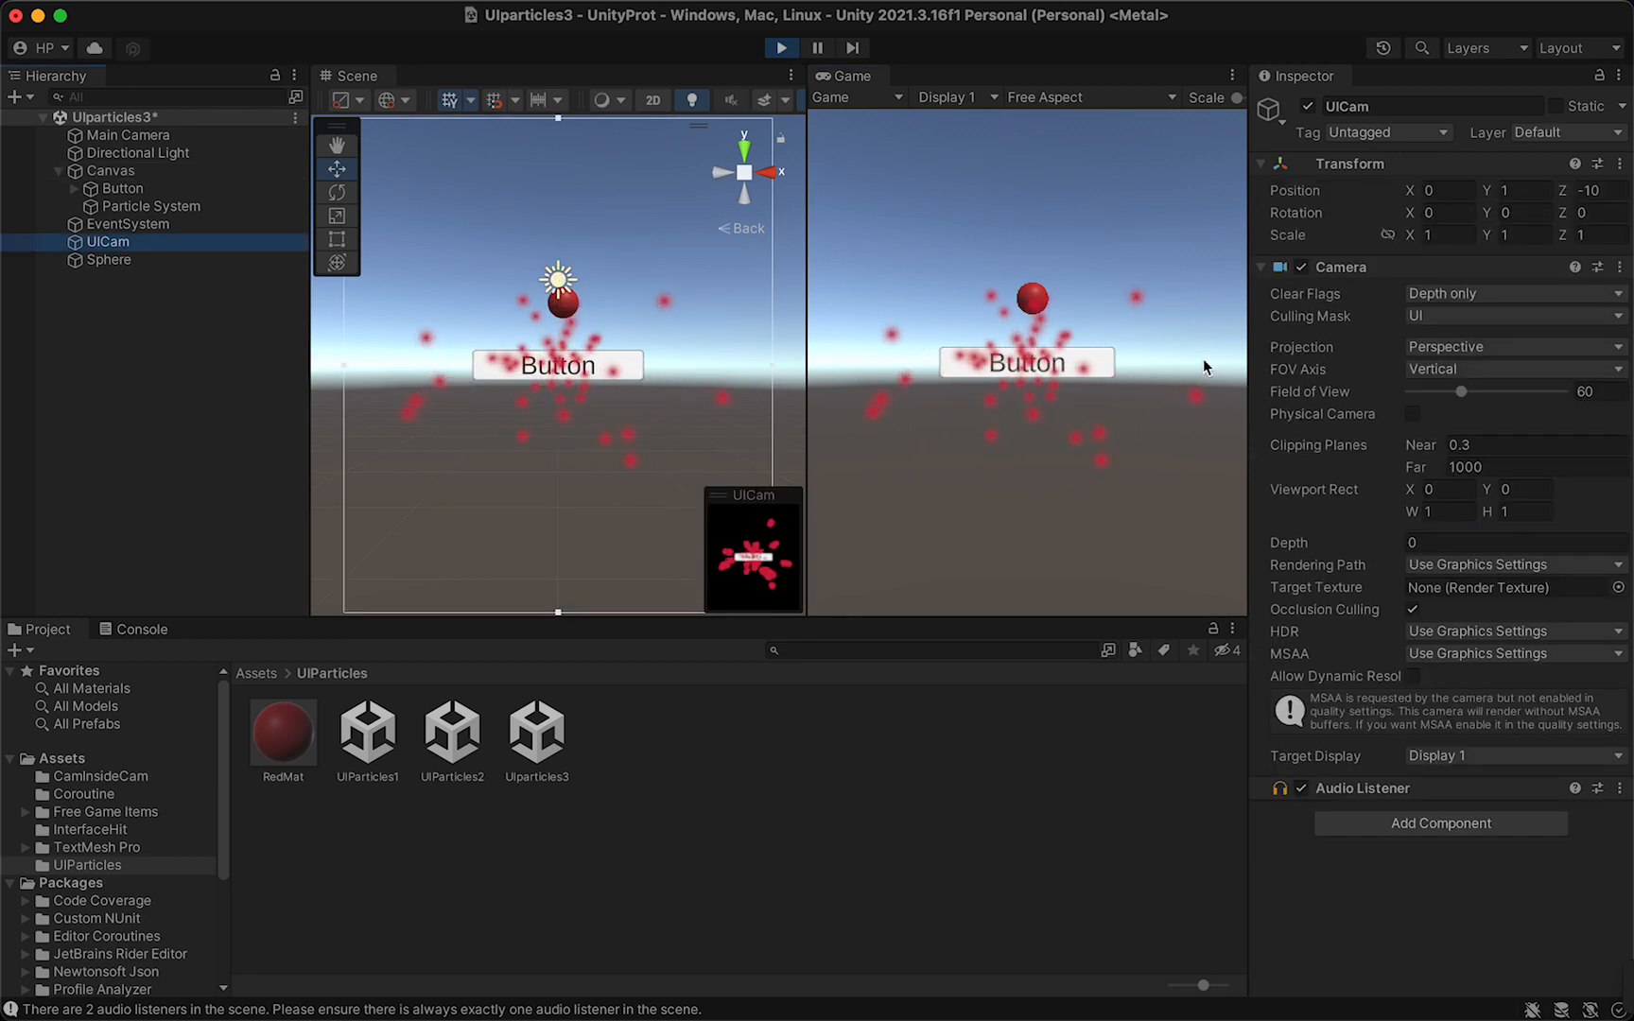
left_click(1302, 267)
left_click(1301, 267)
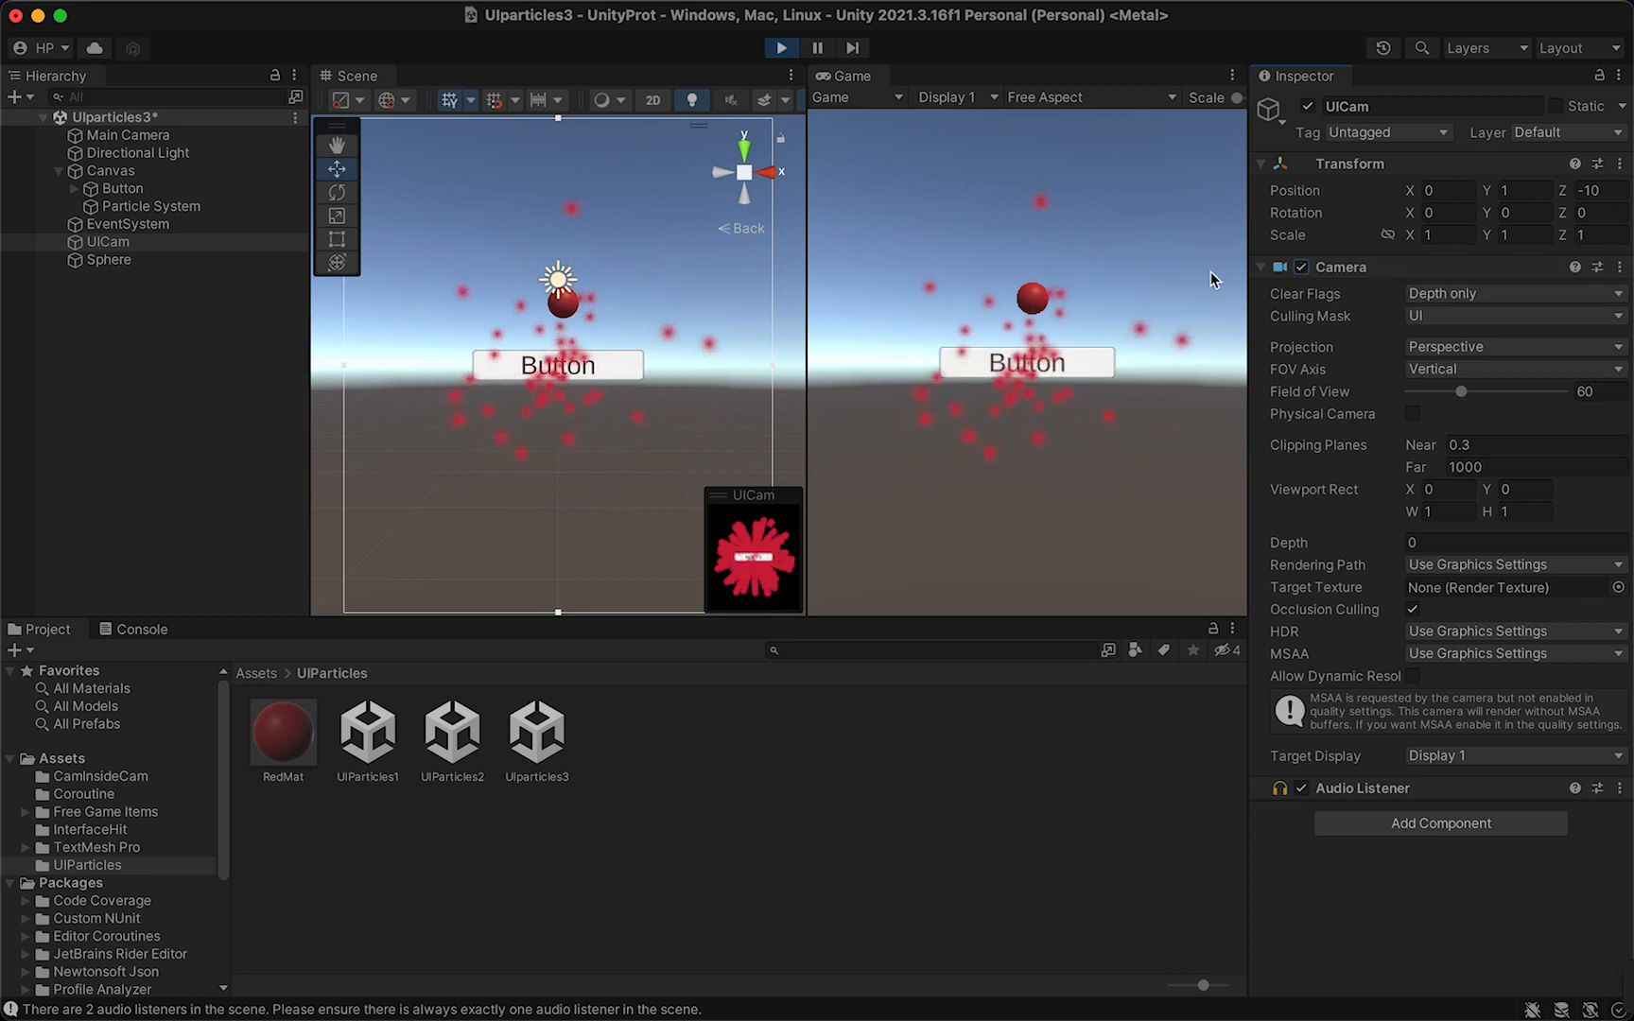
Try the Particle System's X rotation at 0, 180 and 0 again while the scene is running.
left_click(163, 207)
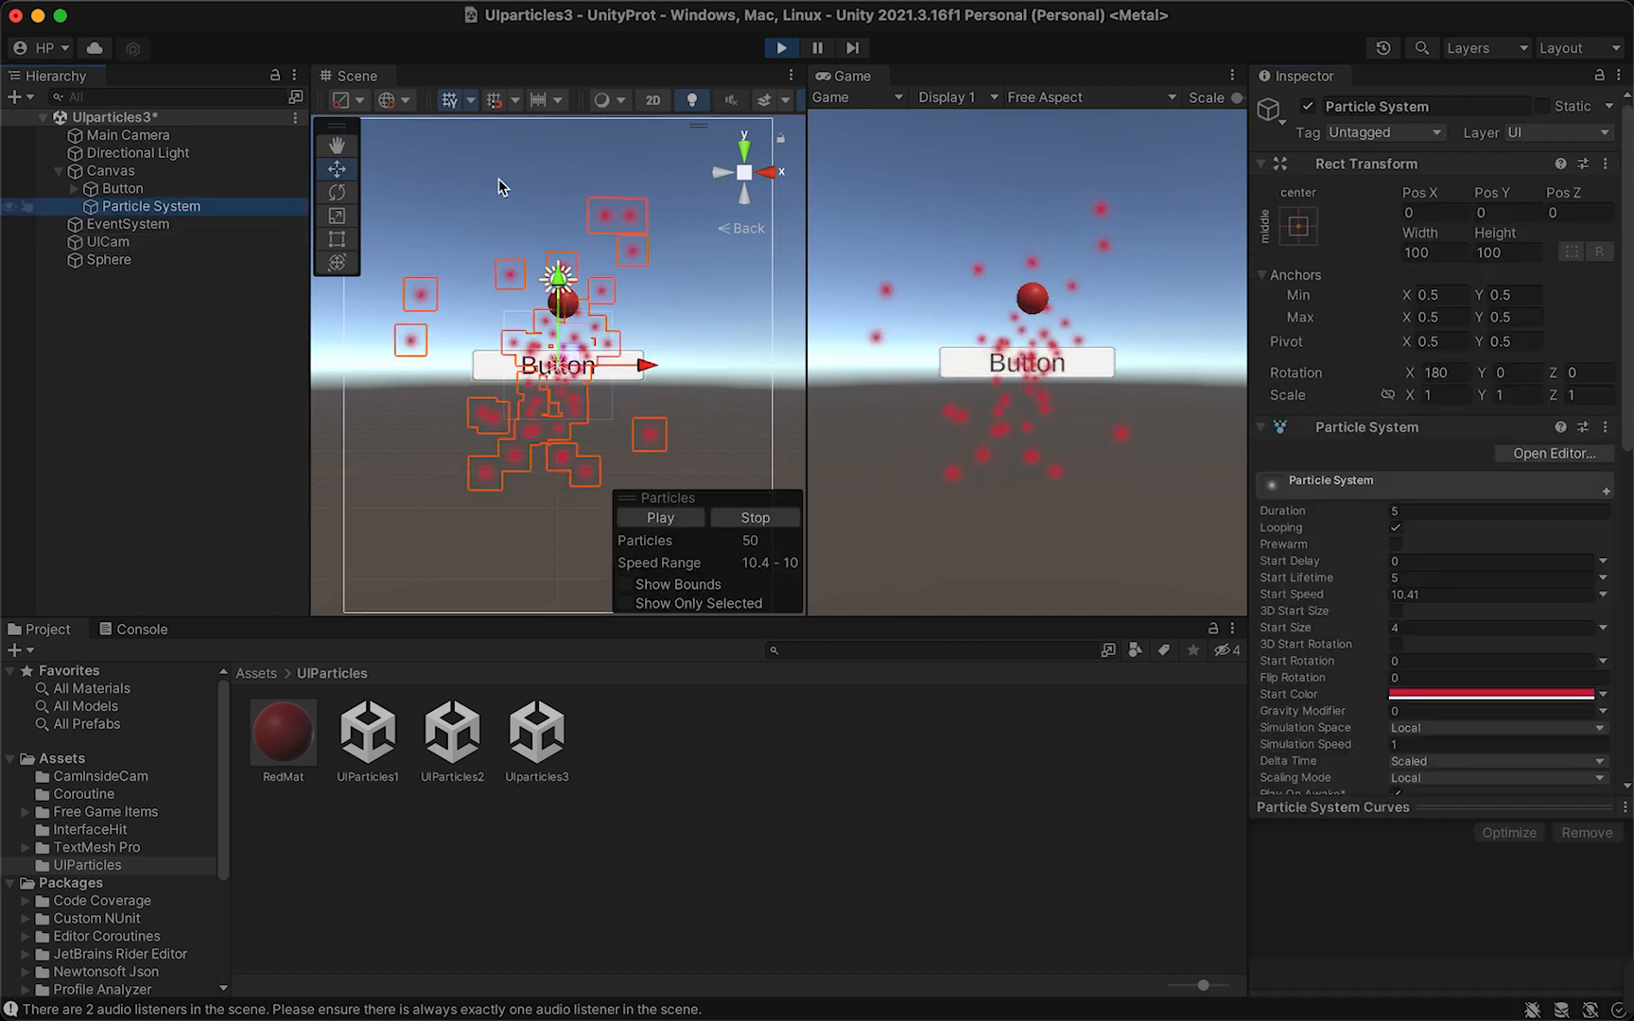
left_click(1450, 371)
type("1")
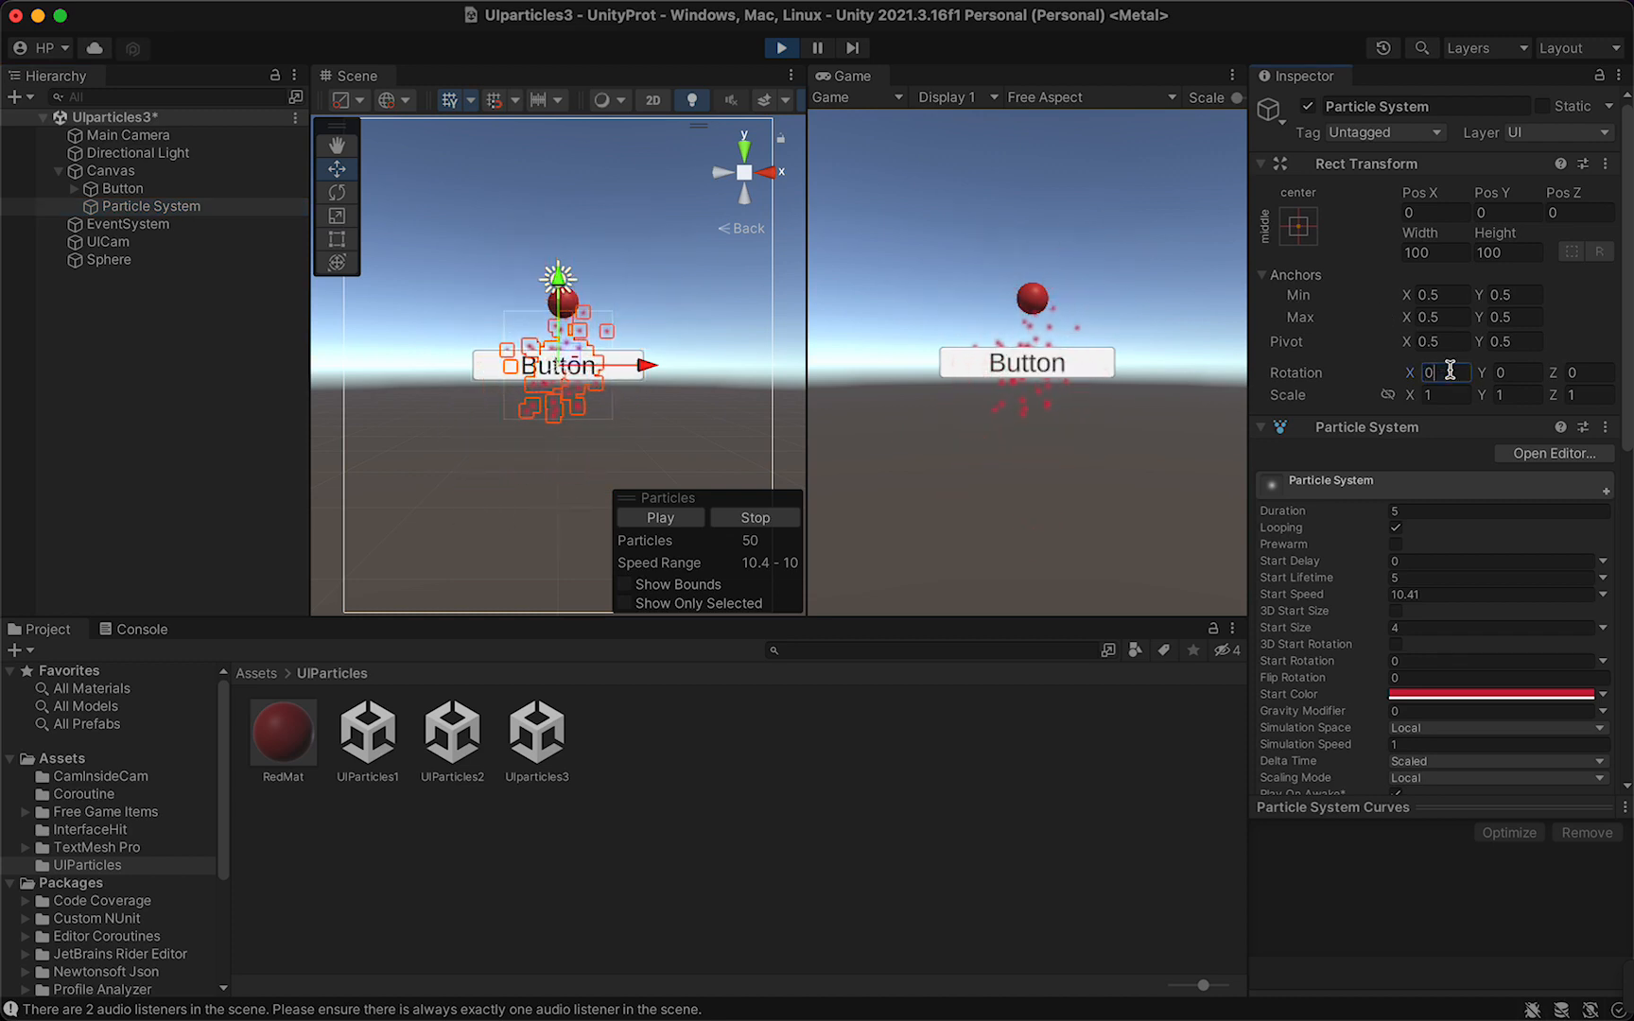
type("80")
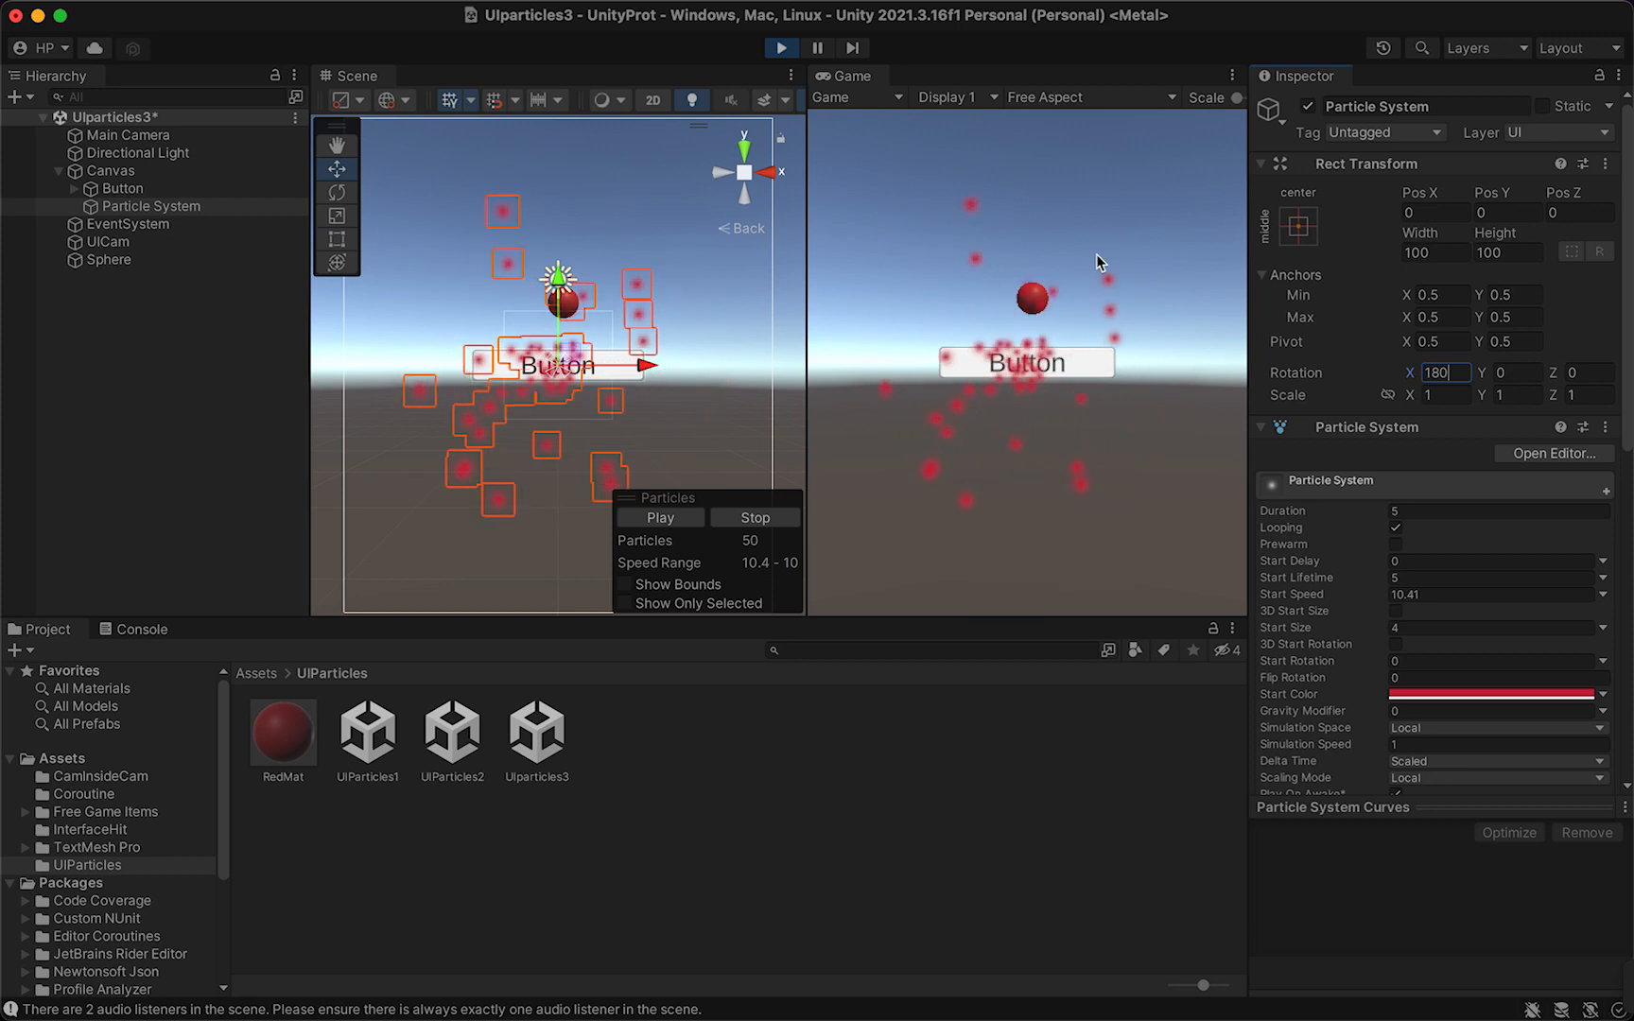
key("BackSpace")
key("BackSpace")
key("BackSpace")
type("0")
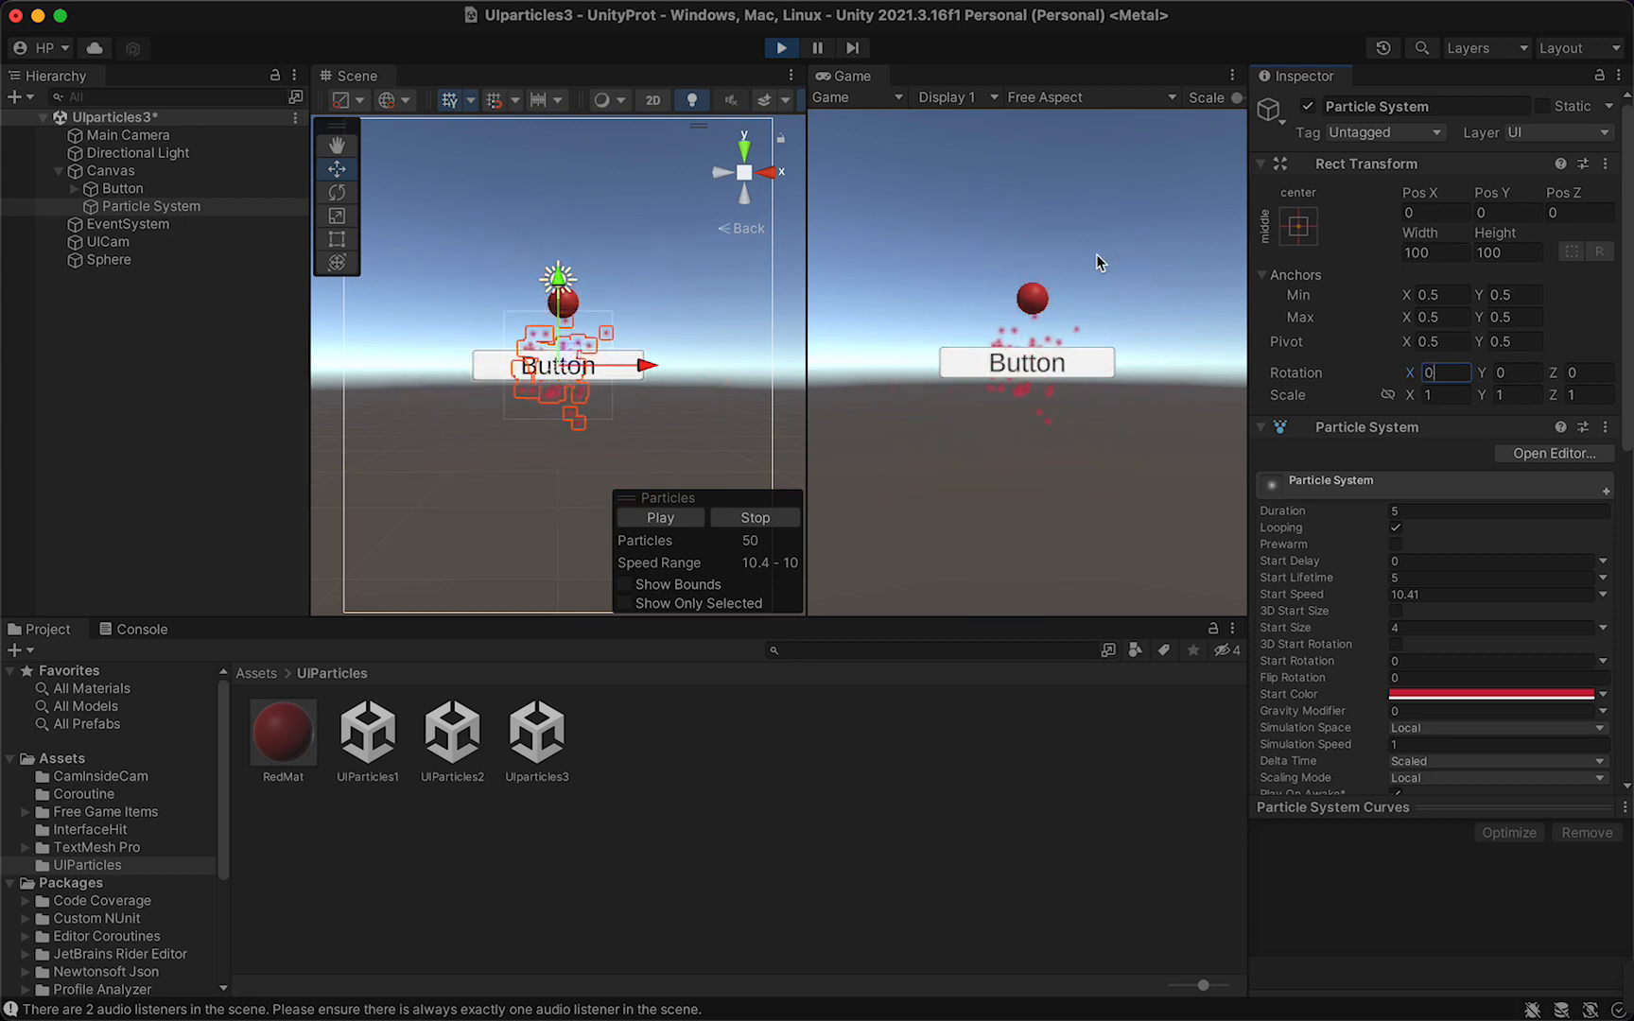
Switch the UICam's Camera component off and on with the rotated particles, and stop the running scene.
left_click(130, 242)
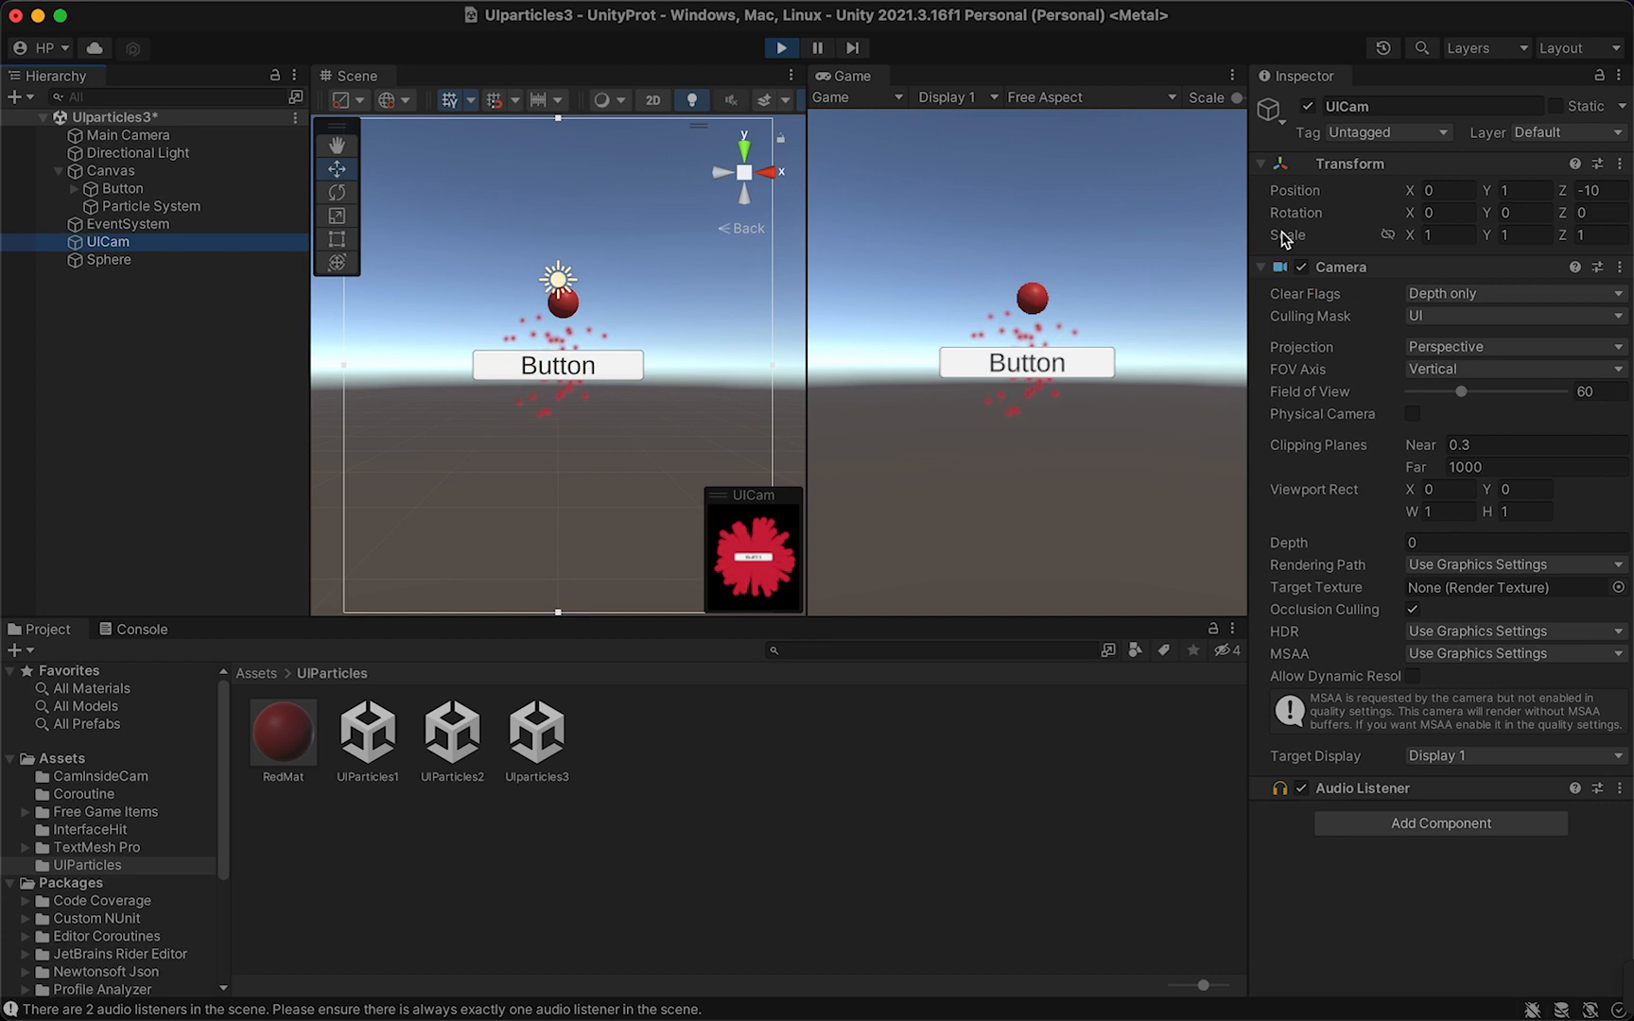
left_click(1301, 268)
left_click(1303, 268)
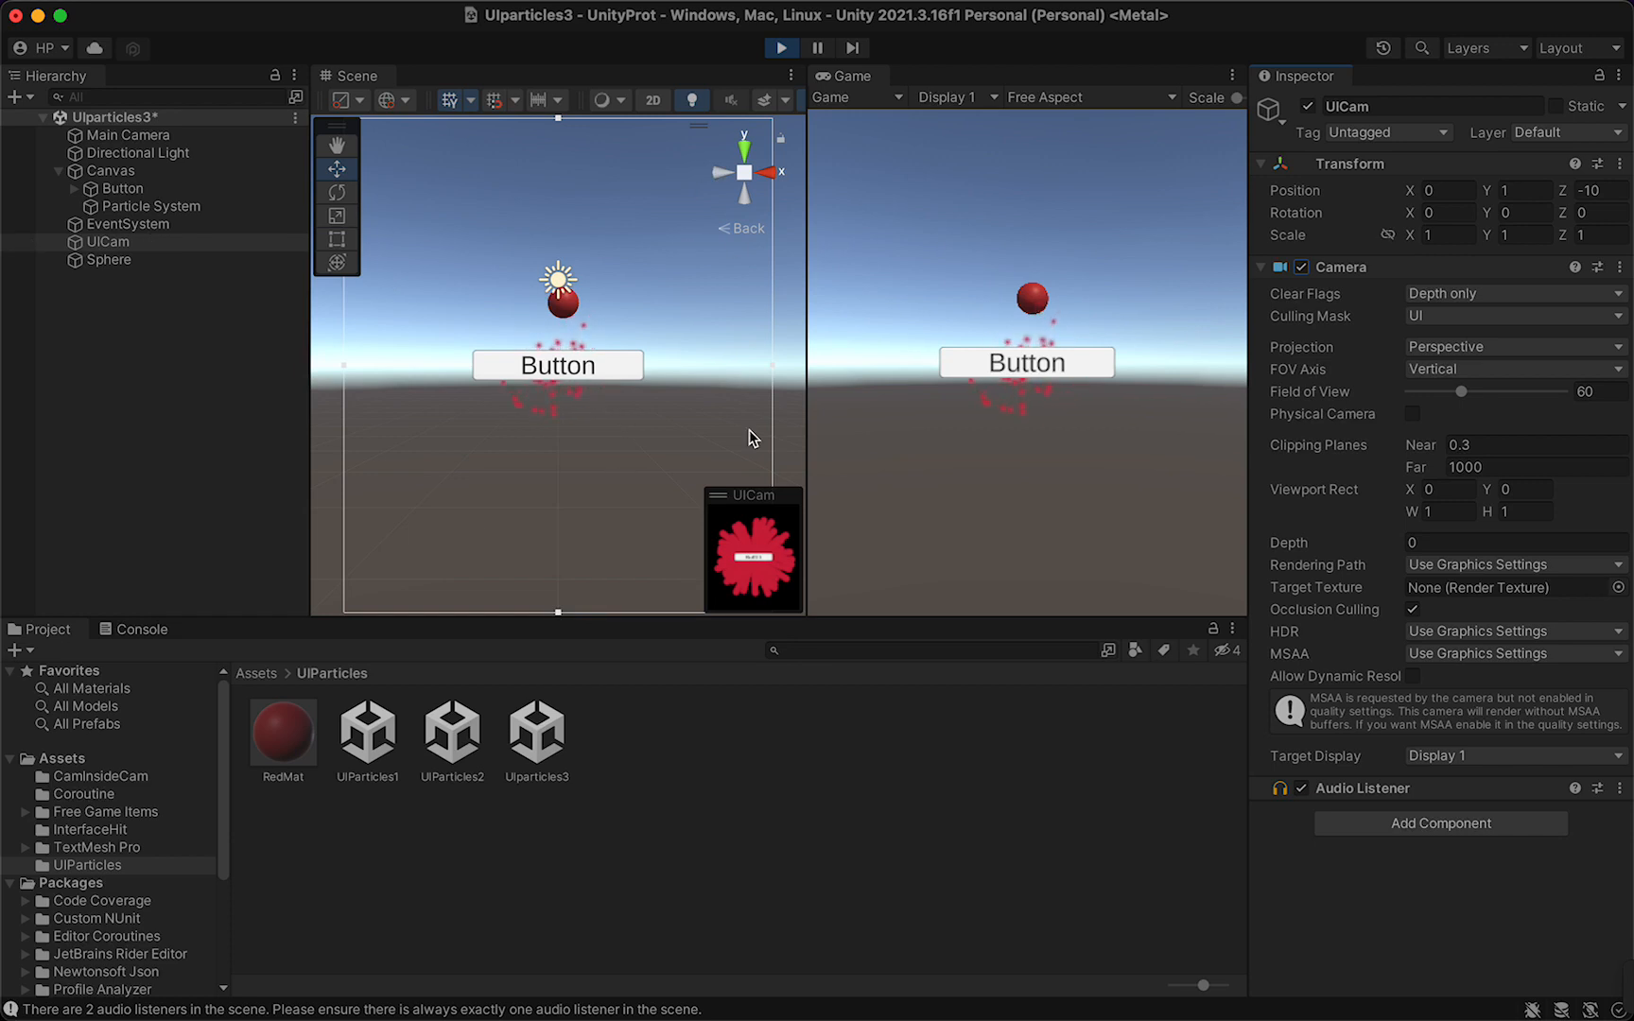
left_click(781, 47)
Create a scene named UIParticles4 in the UIParticles folder and open it, saving the changes to UIparticles3.
right_click(674, 737)
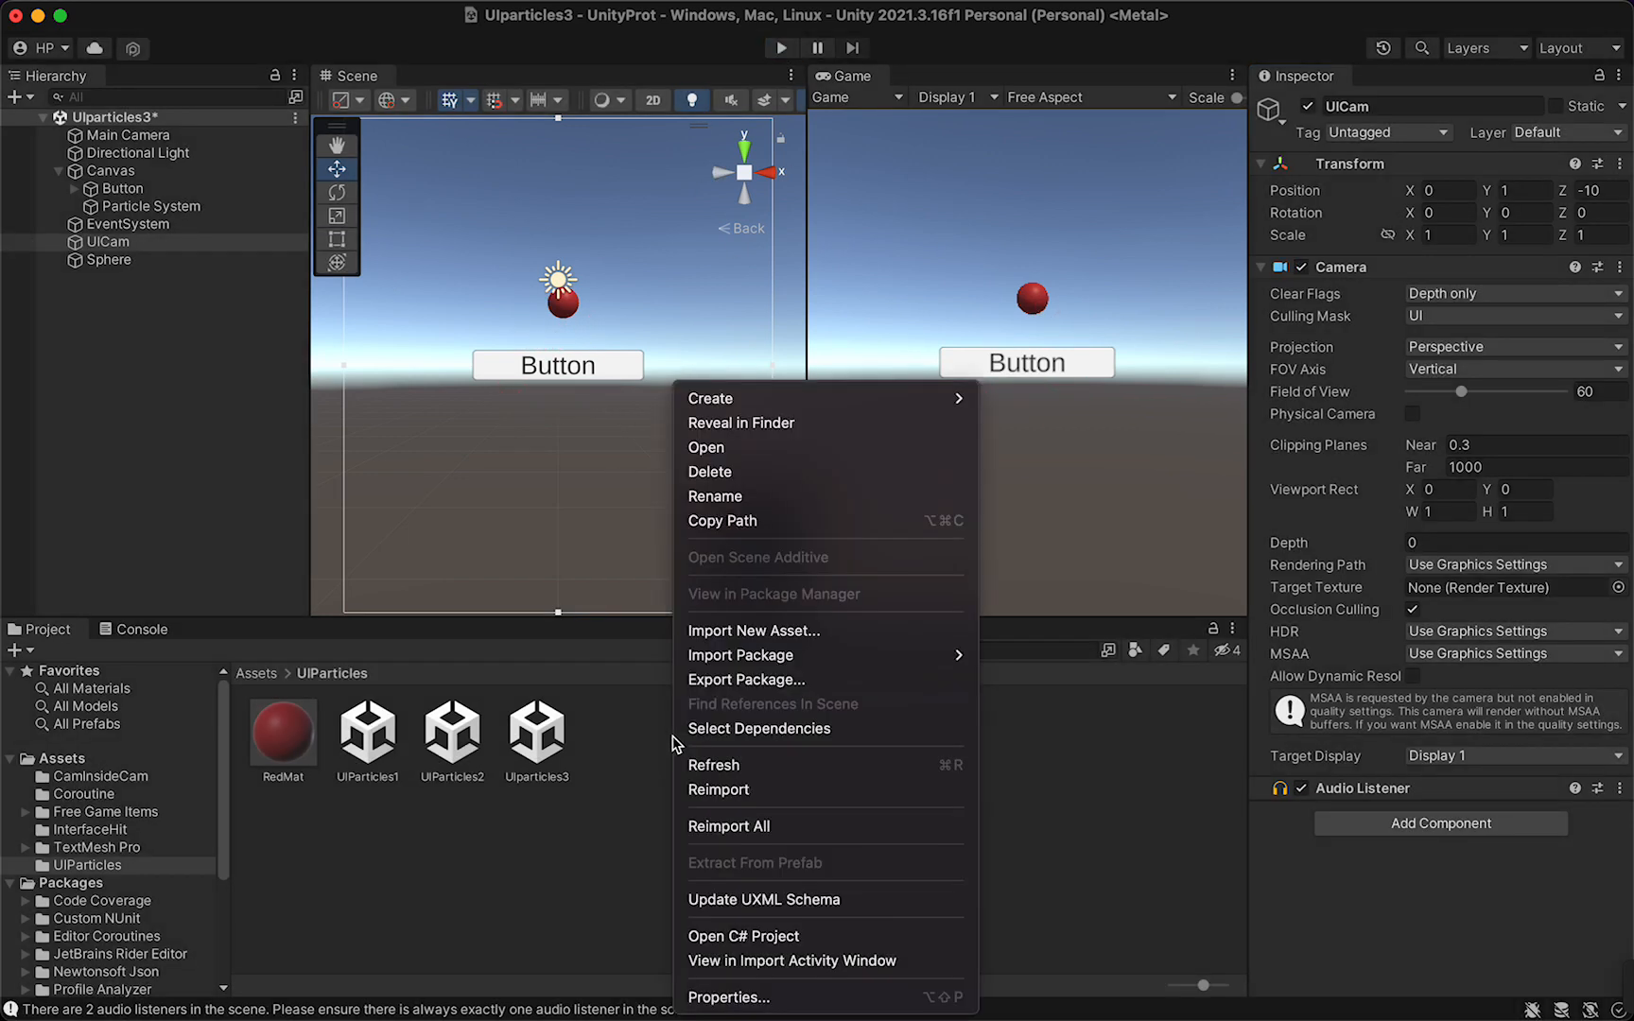
mouse_move(831, 399)
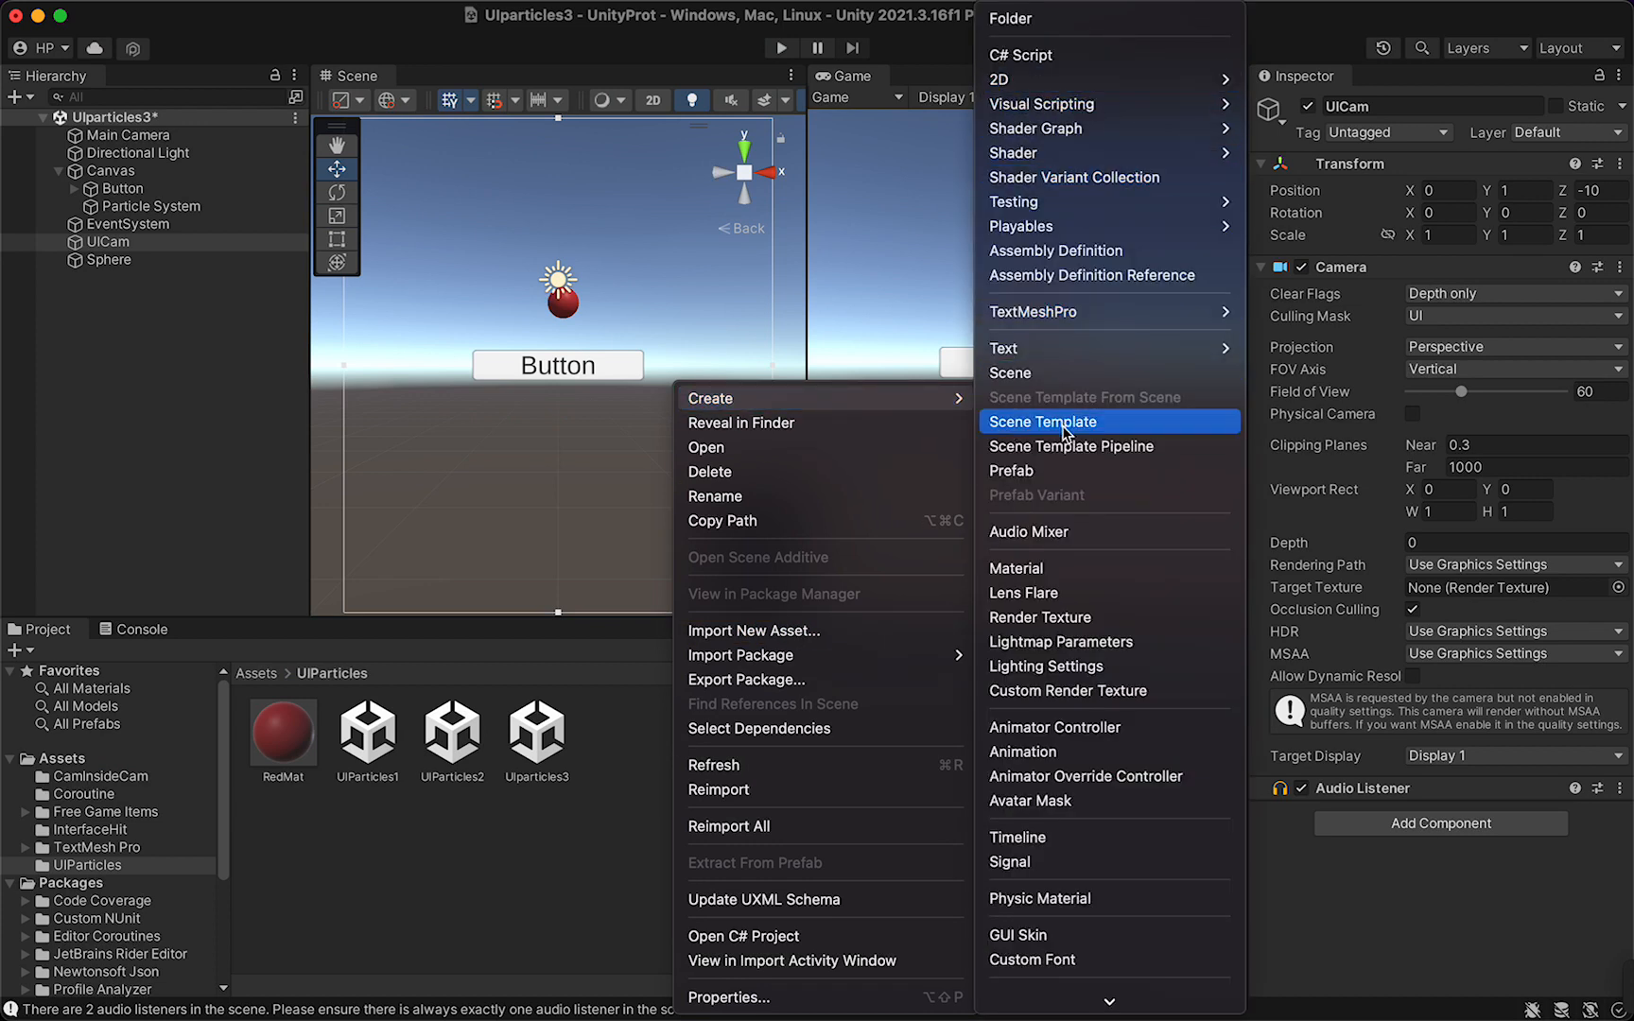
left_click(1083, 376)
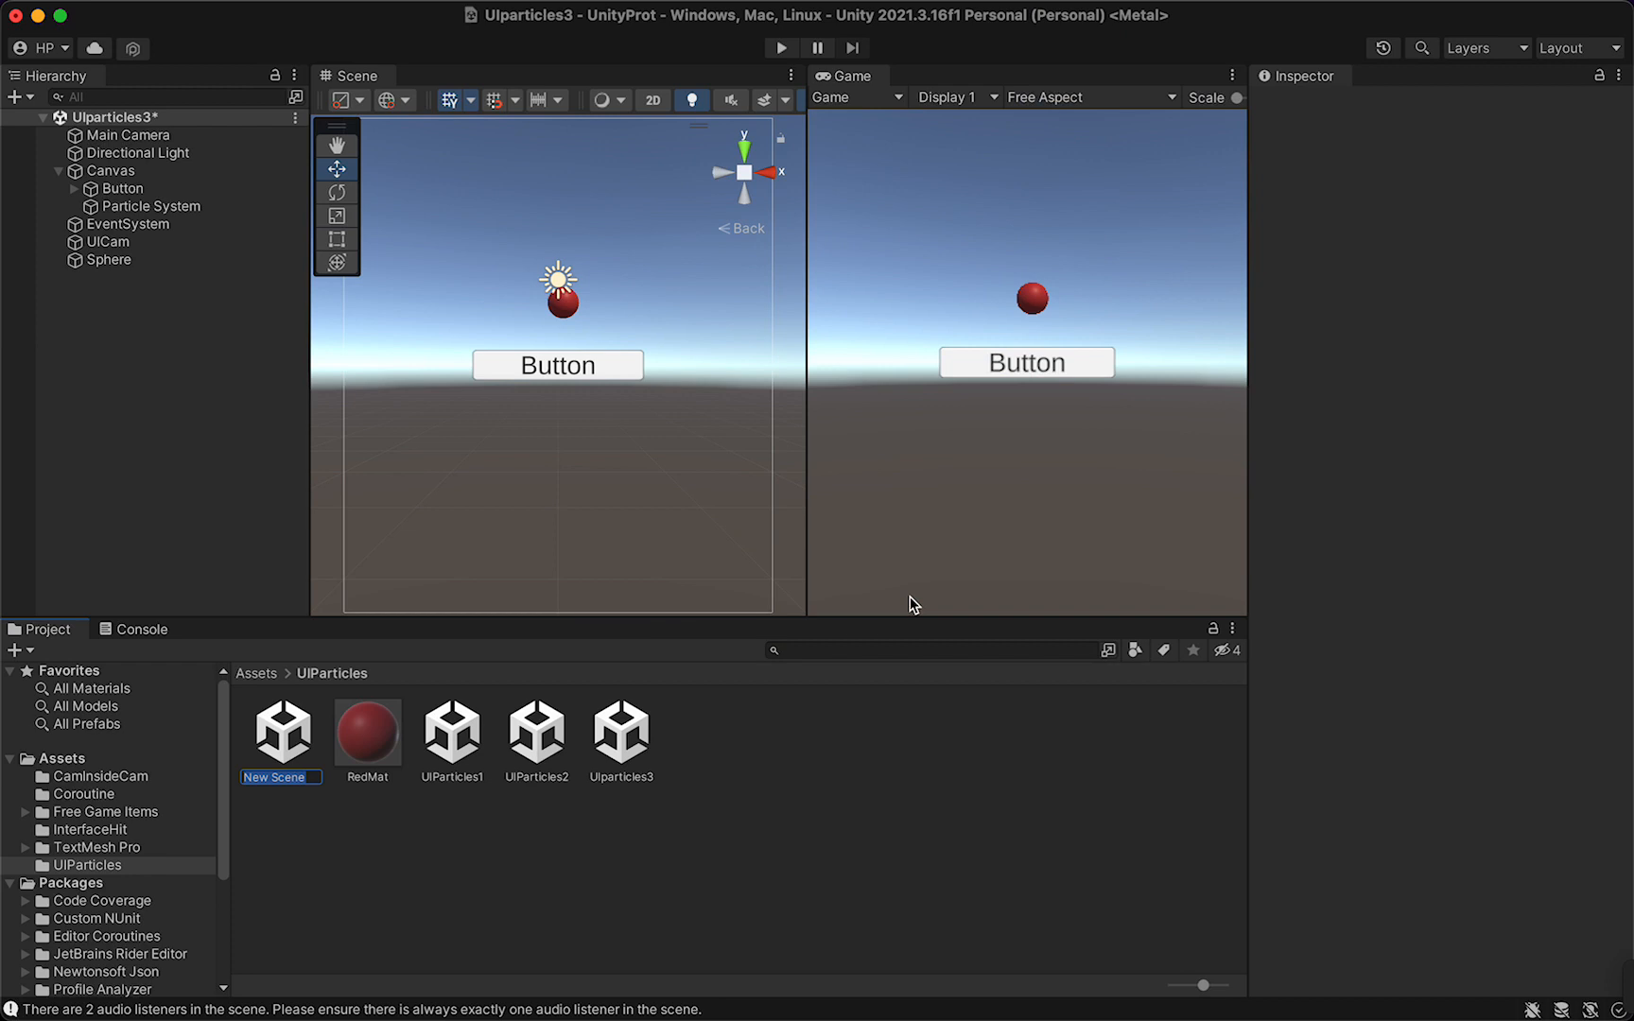
type("UIParticles4")
key("Return")
double_click(638, 745)
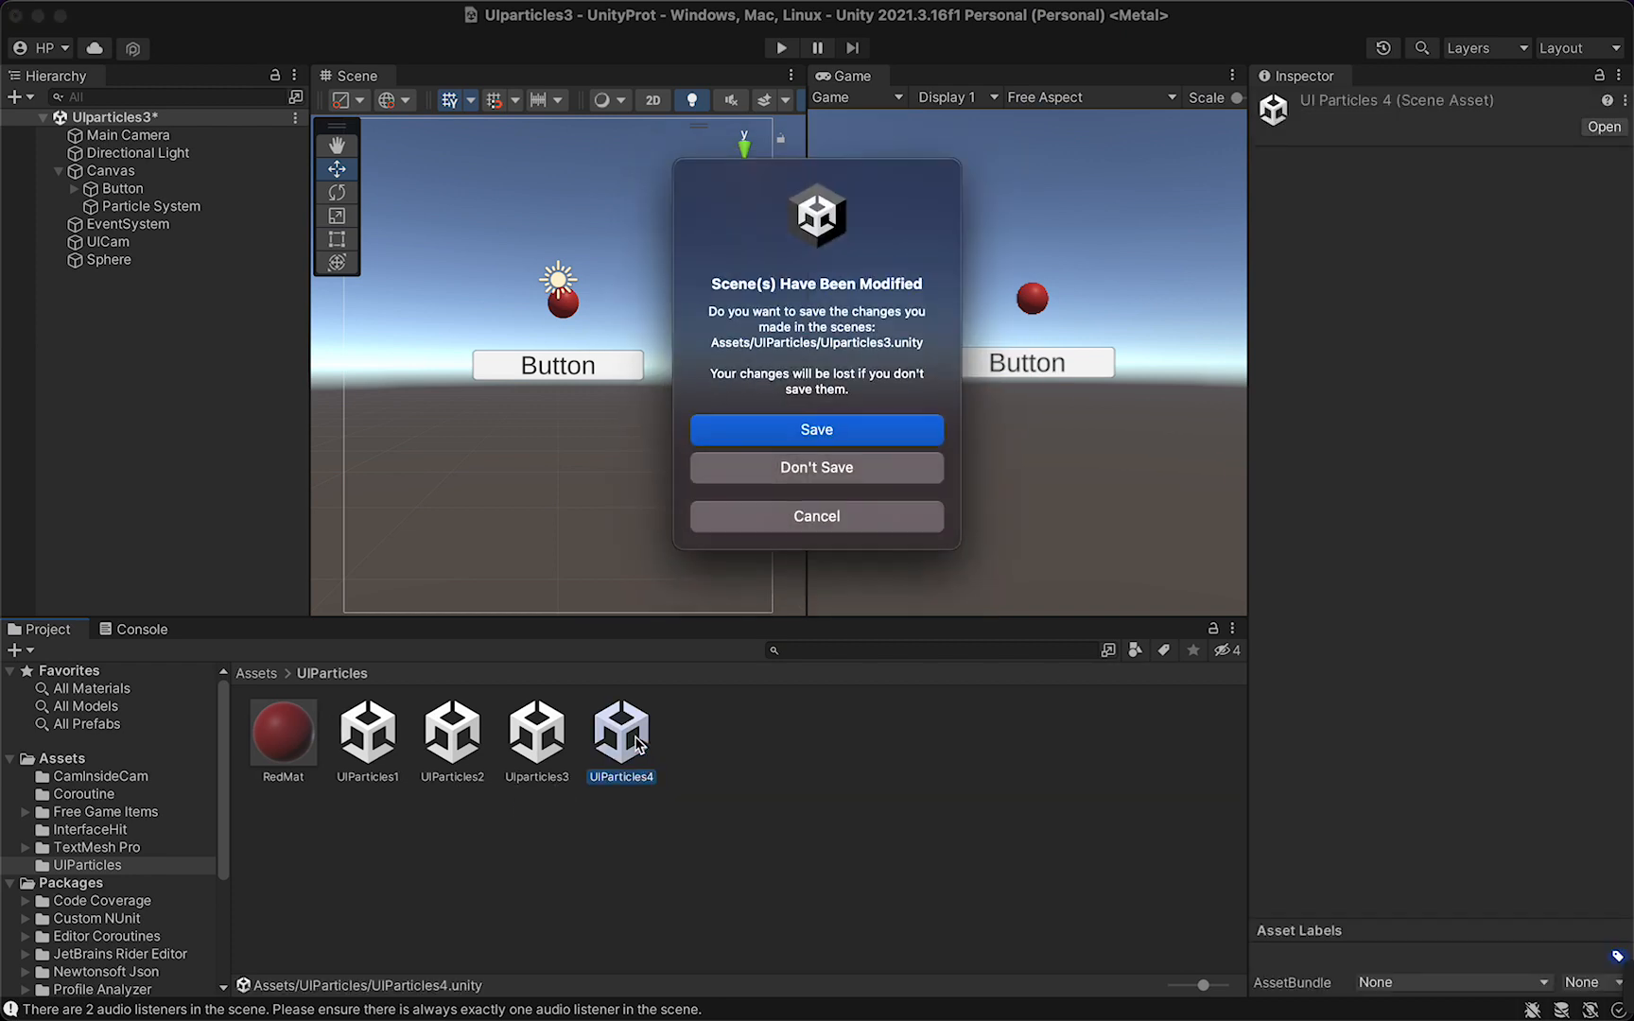
left_click(859, 433)
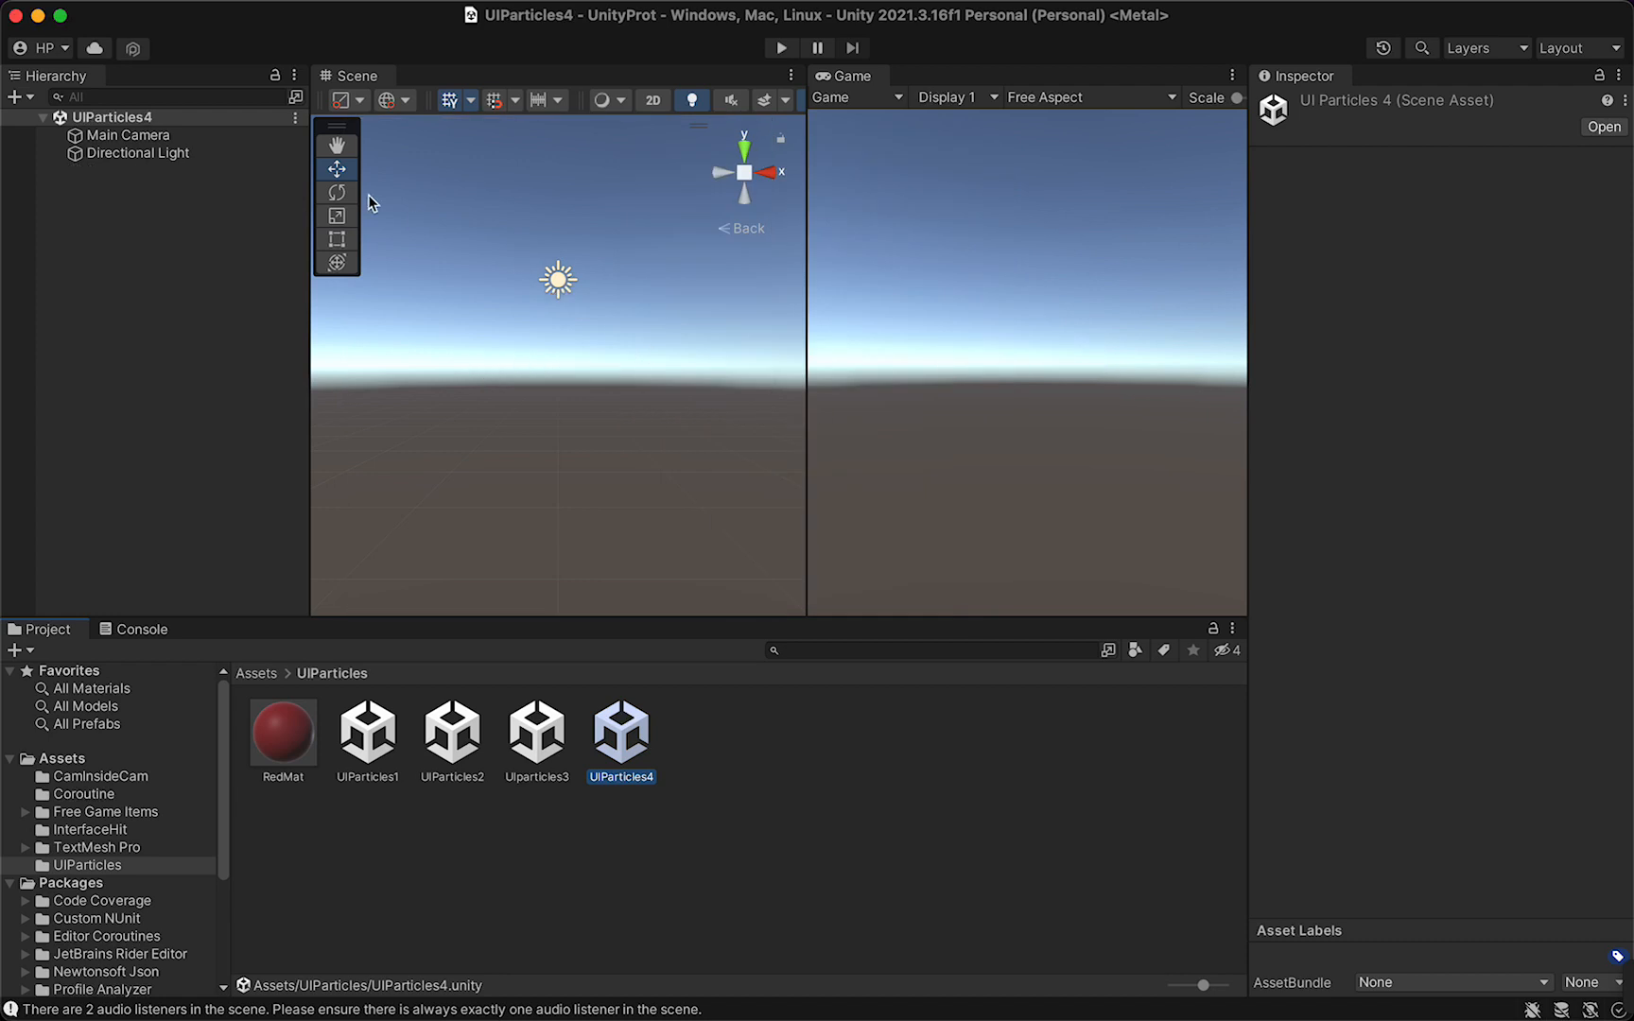
Add a UI Canvas to the scene with a TextMeshPro button inside it.
right_click(160, 195)
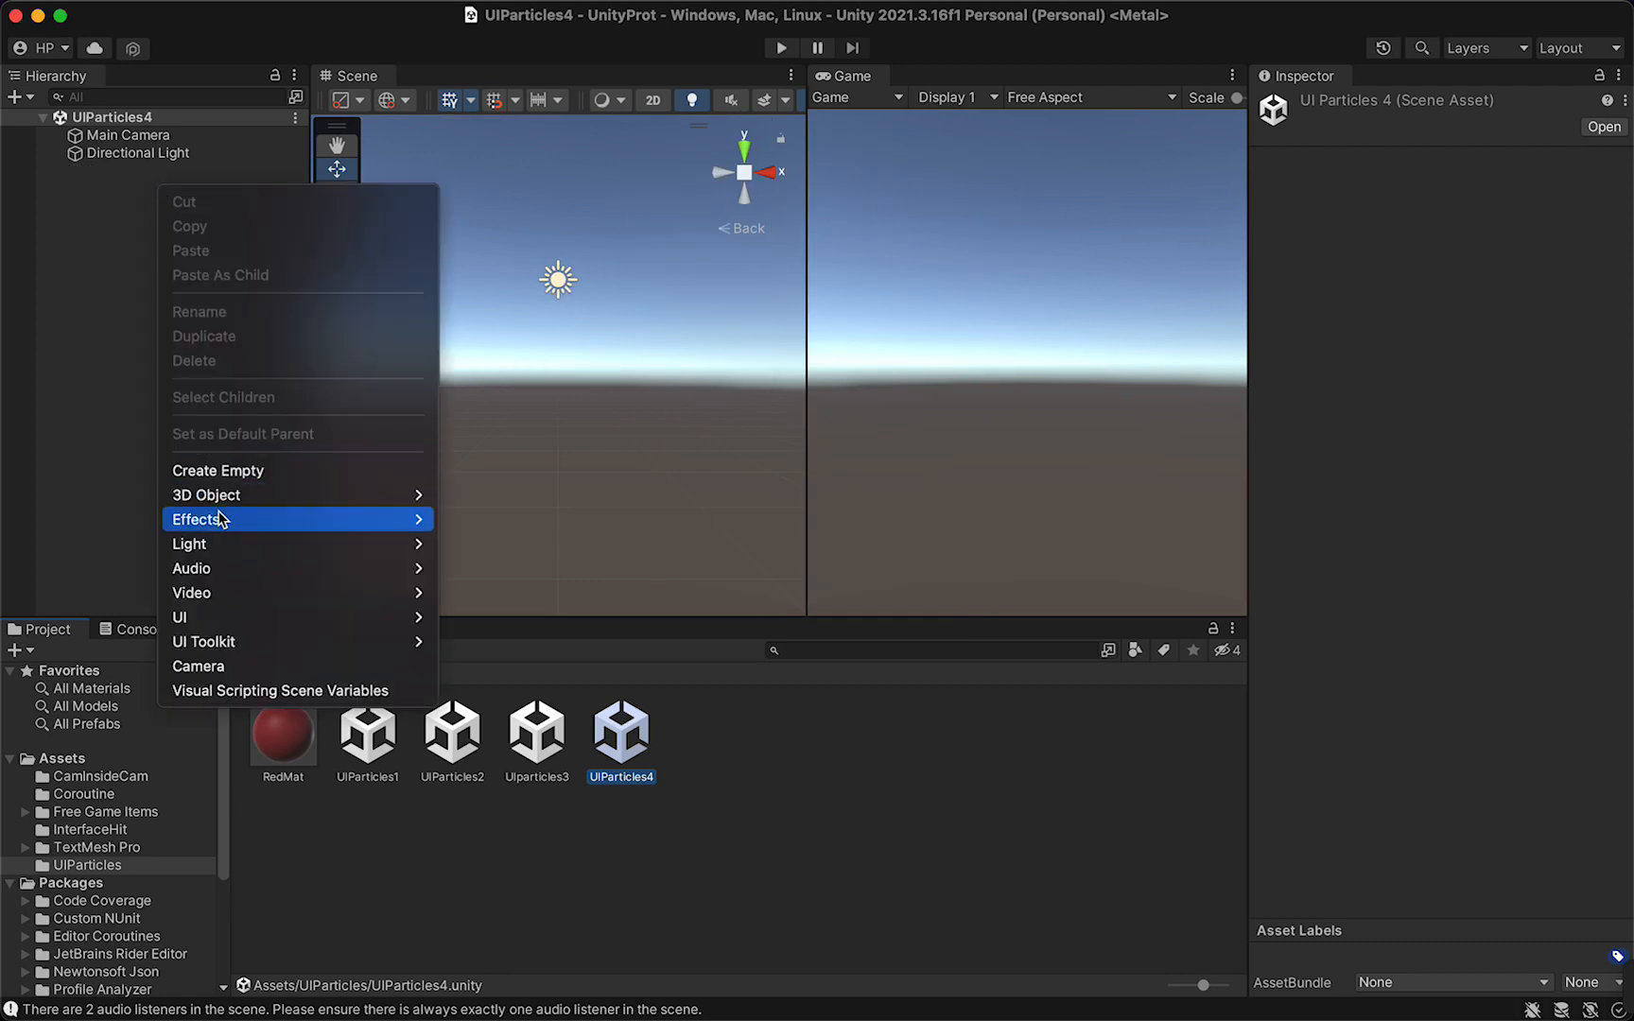
mouse_move(247, 613)
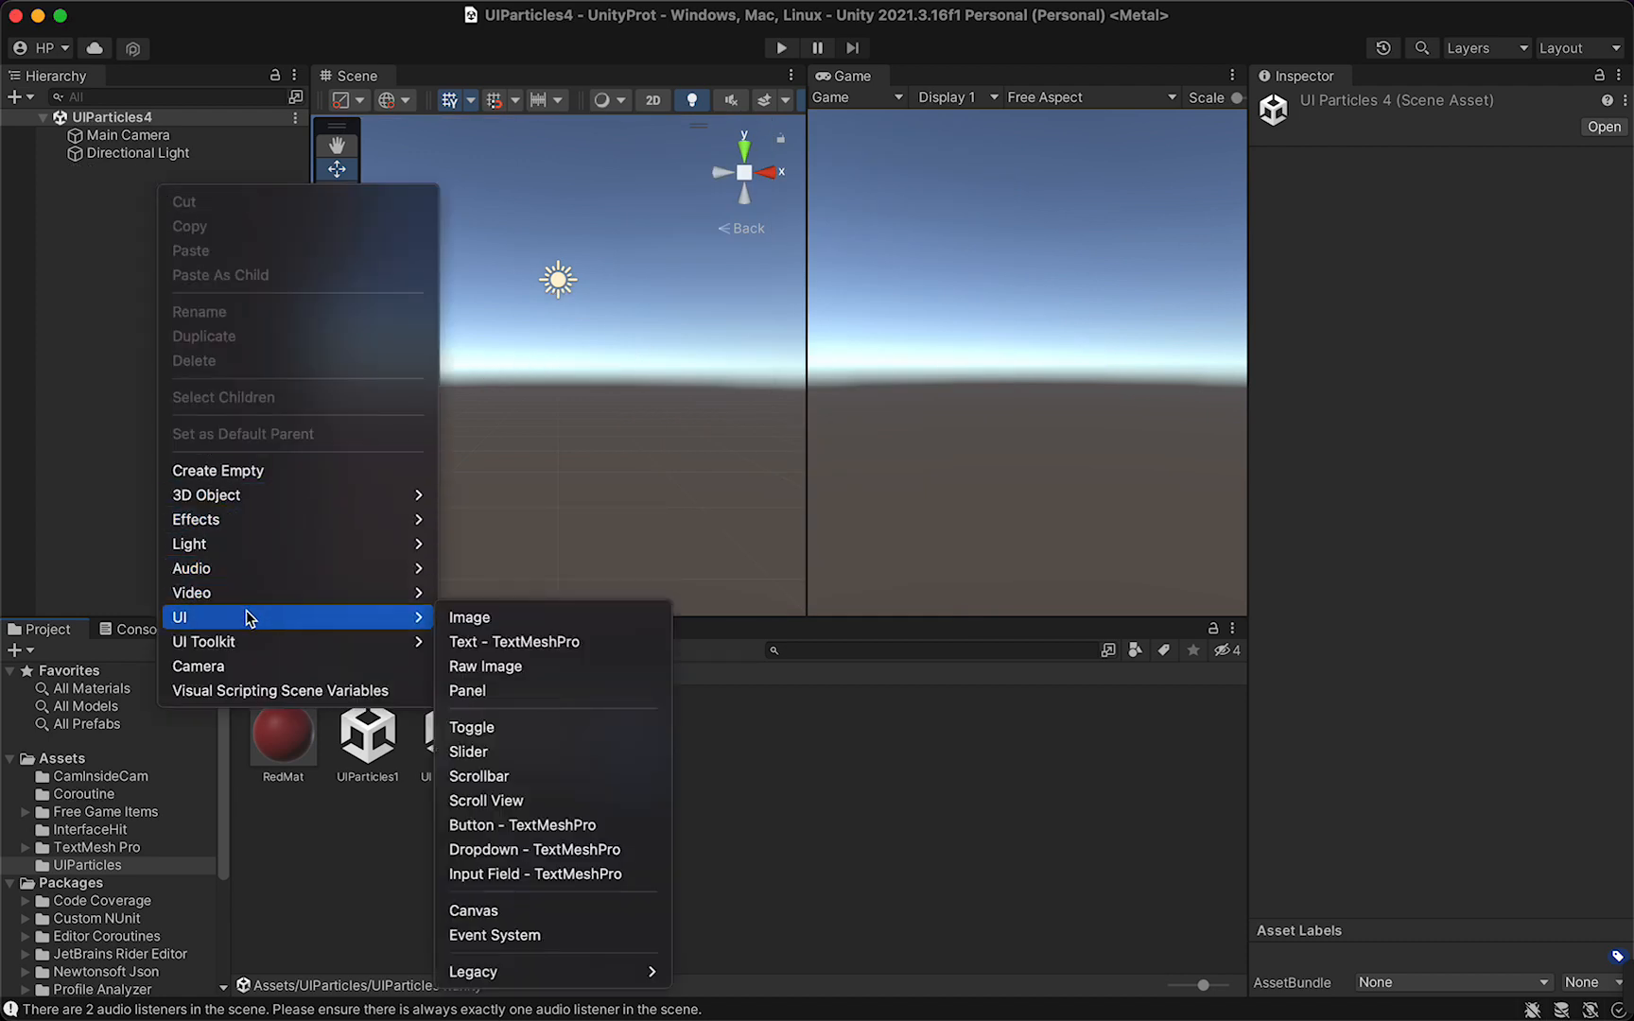
left_click(515, 912)
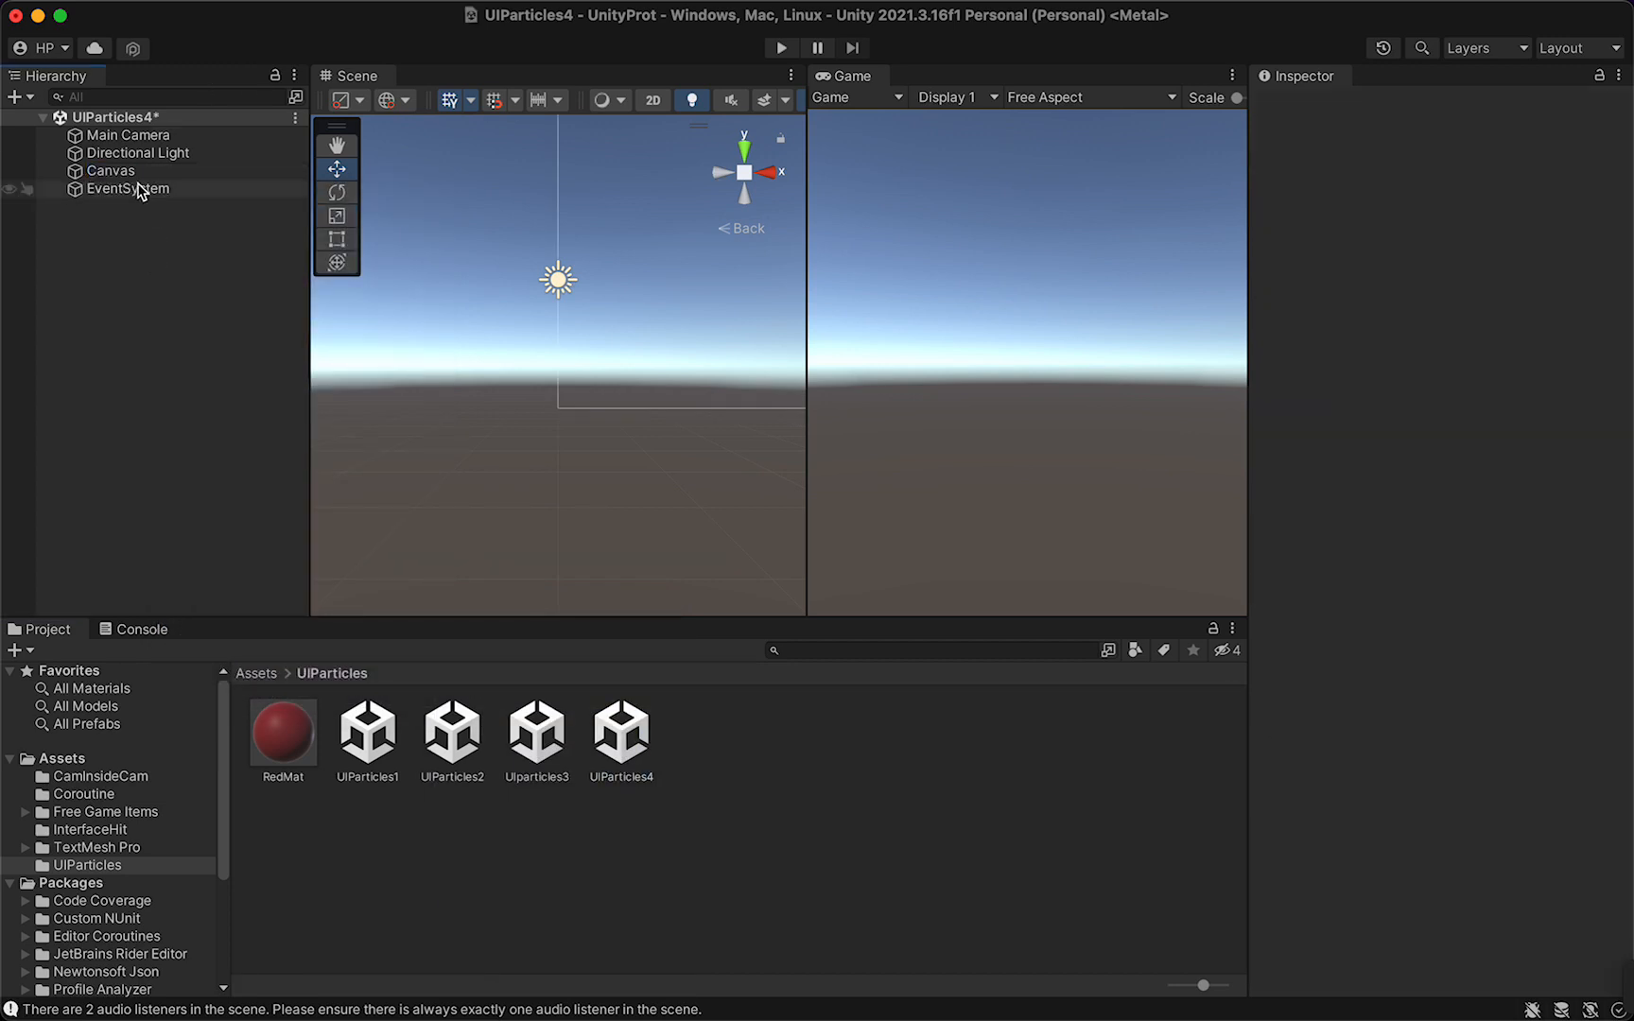
left_click(132, 173)
right_click(132, 172)
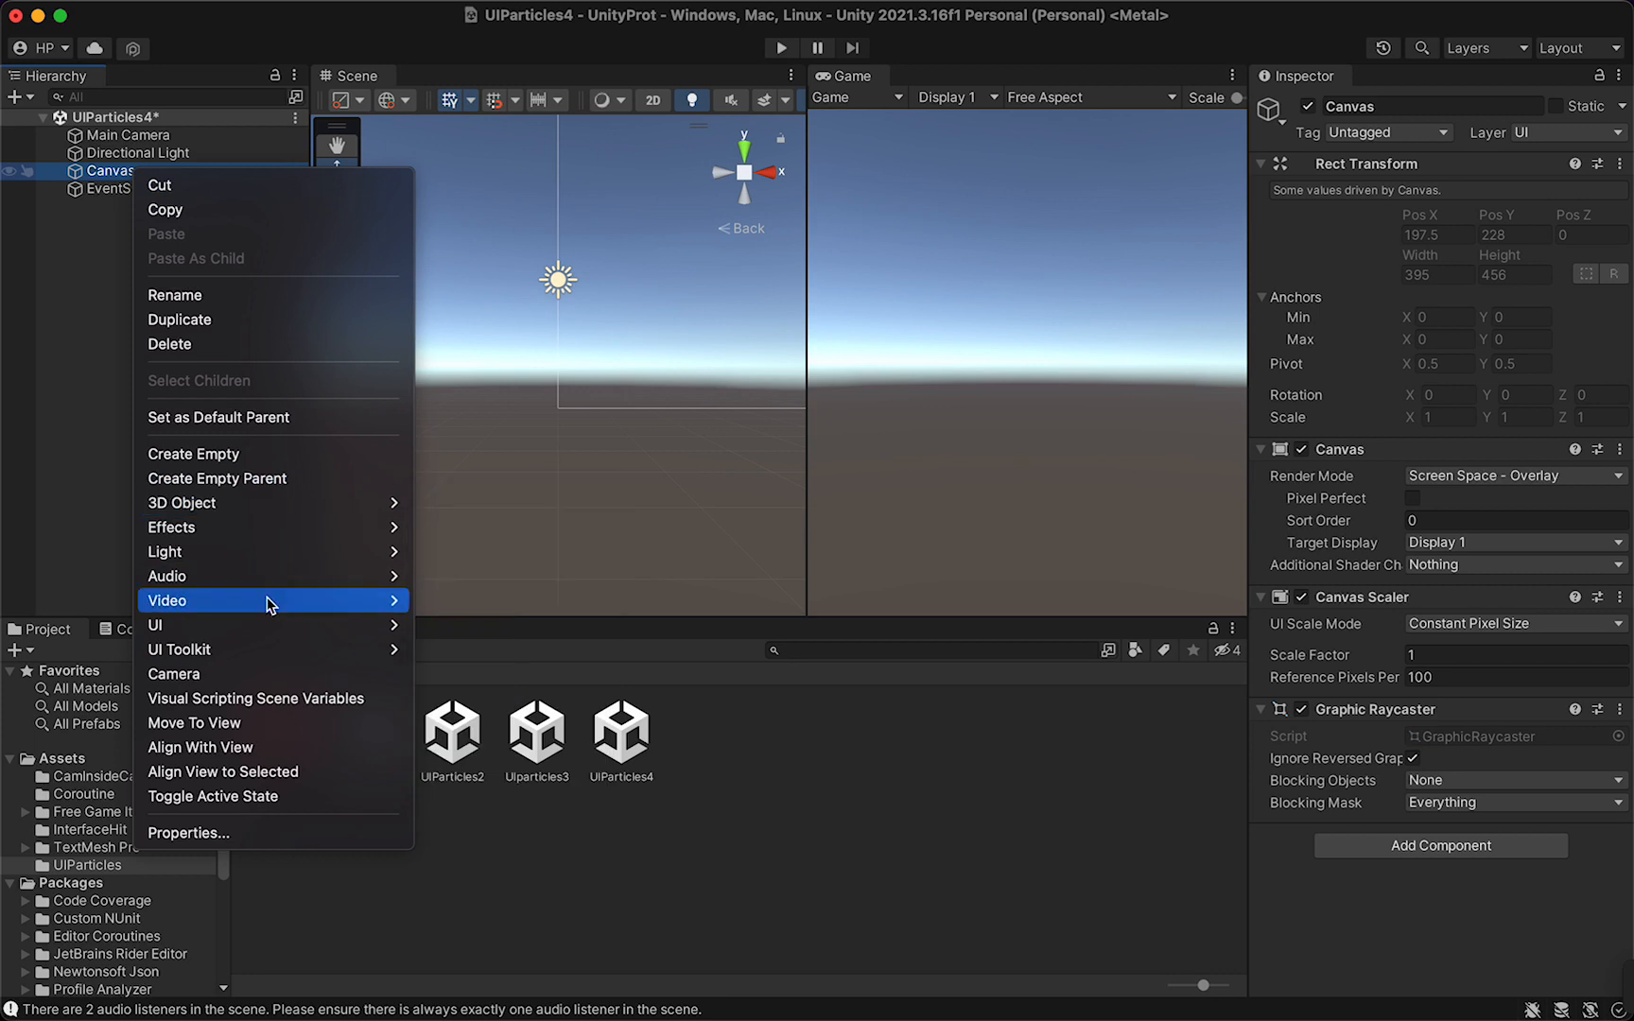
mouse_move(273, 626)
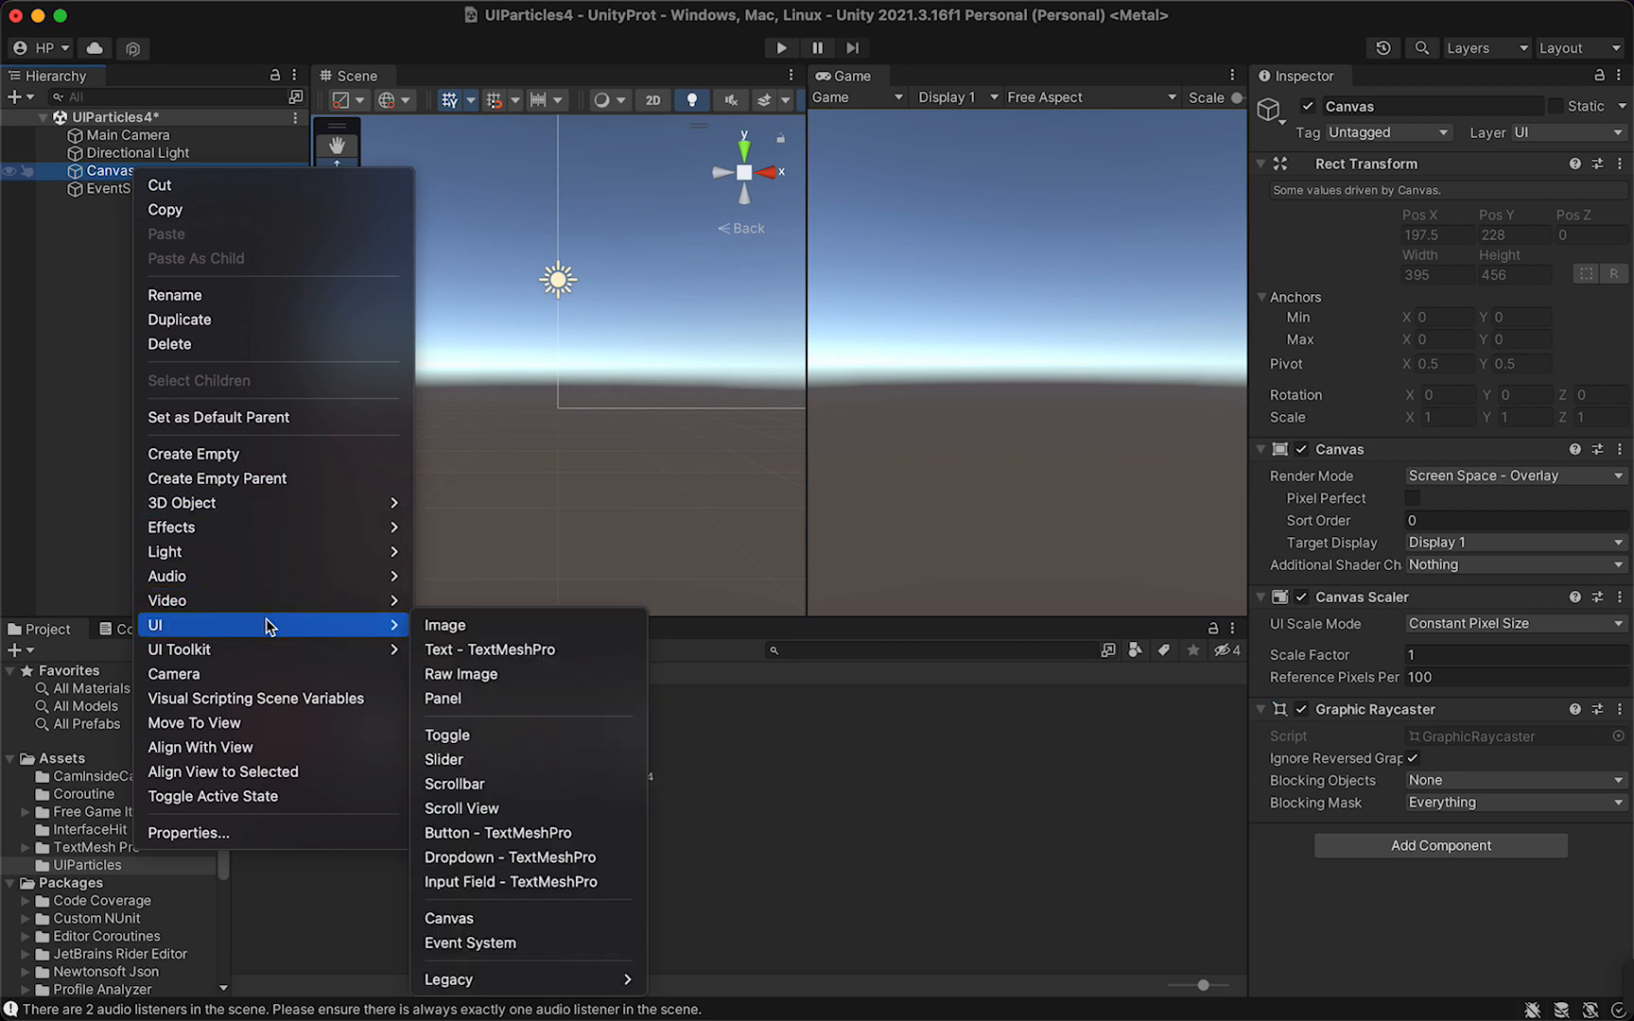
left_click(499, 832)
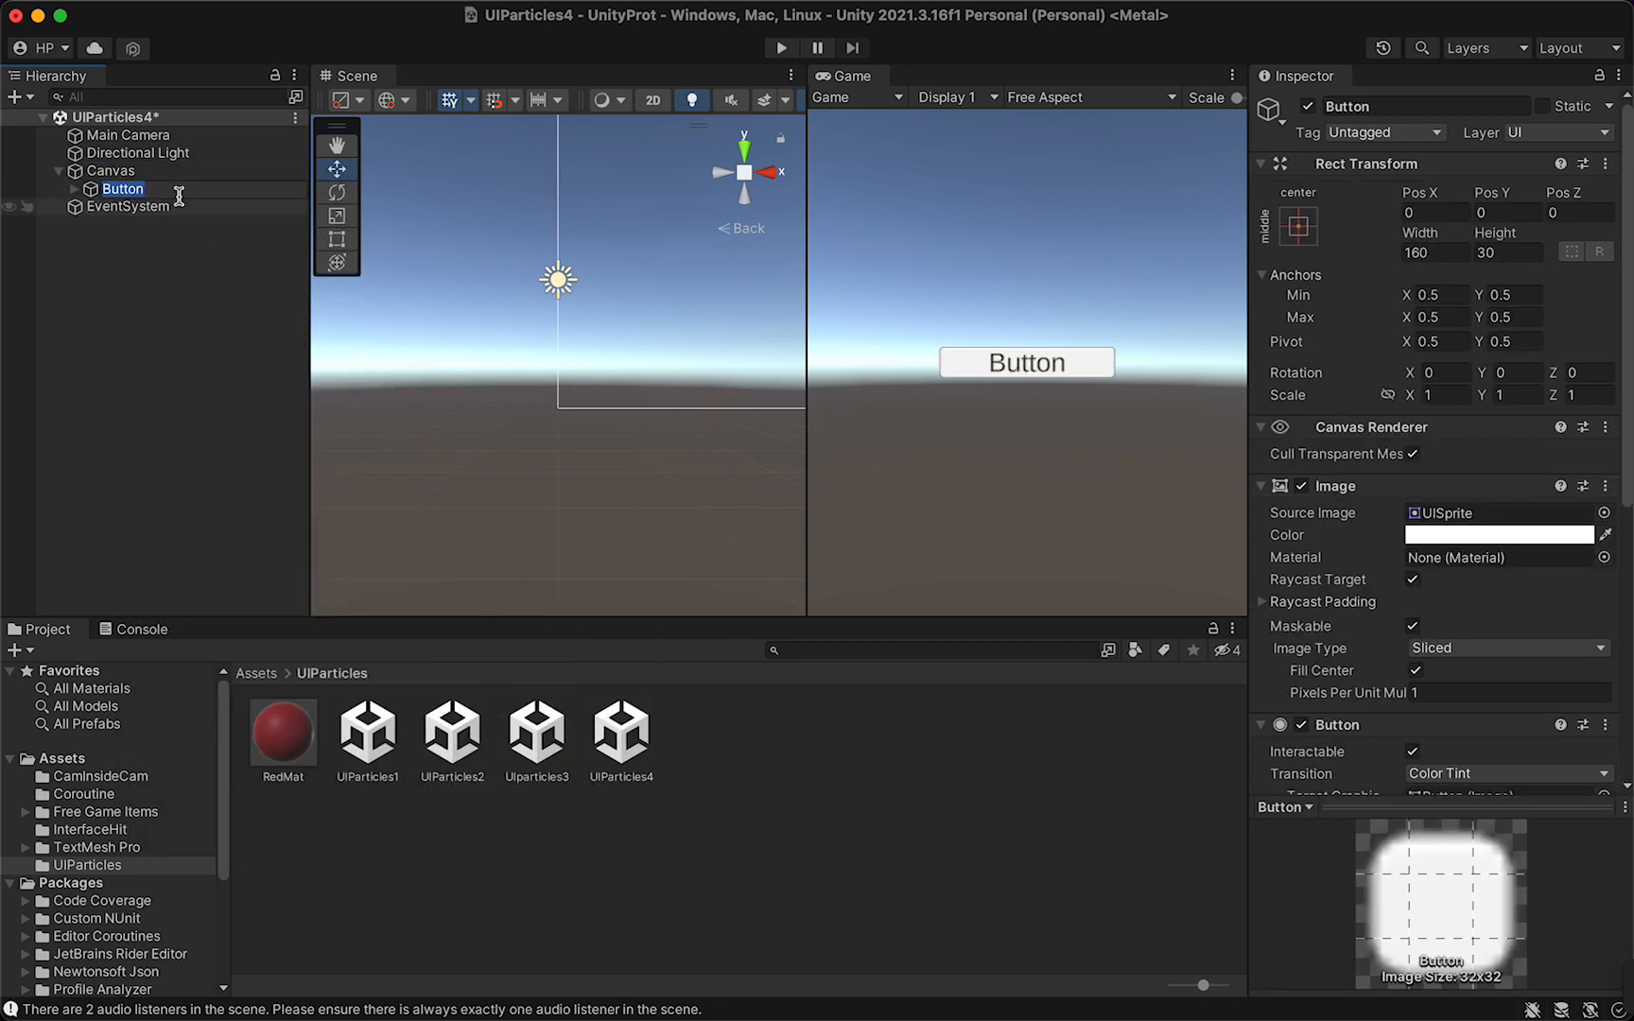
Add a Particle System as a child of the Canvas and set its start color to red D71E1E.
left_click(133, 172)
right_click(140, 174)
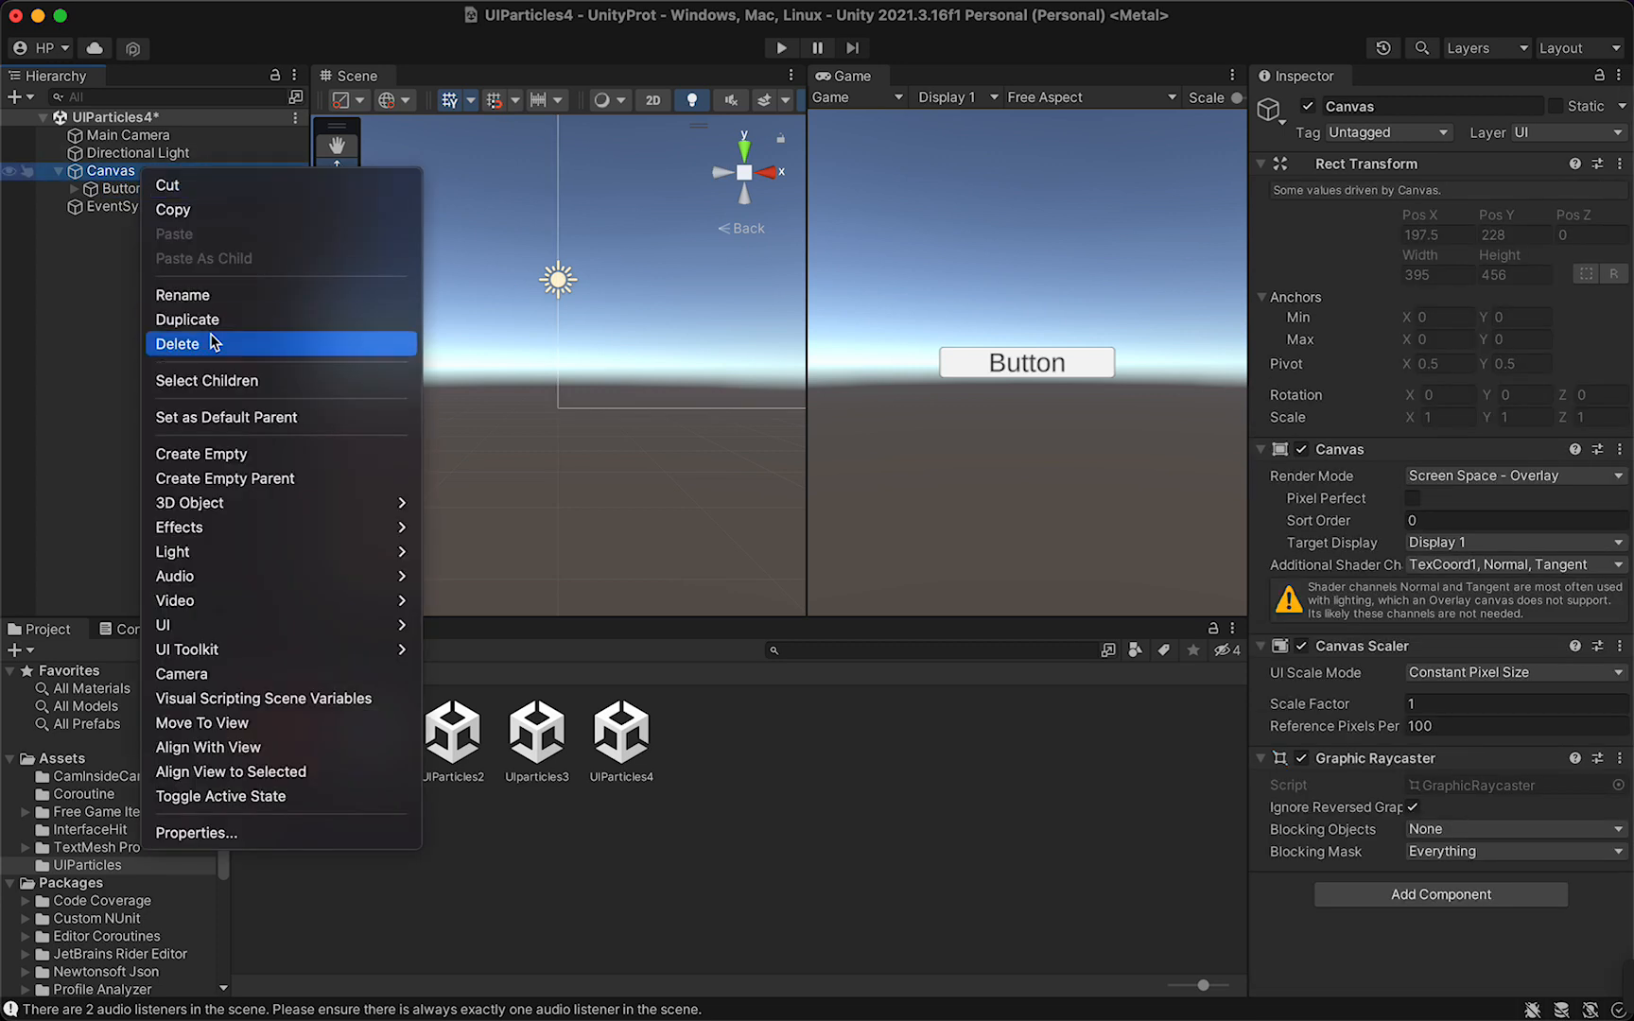
mouse_move(257, 534)
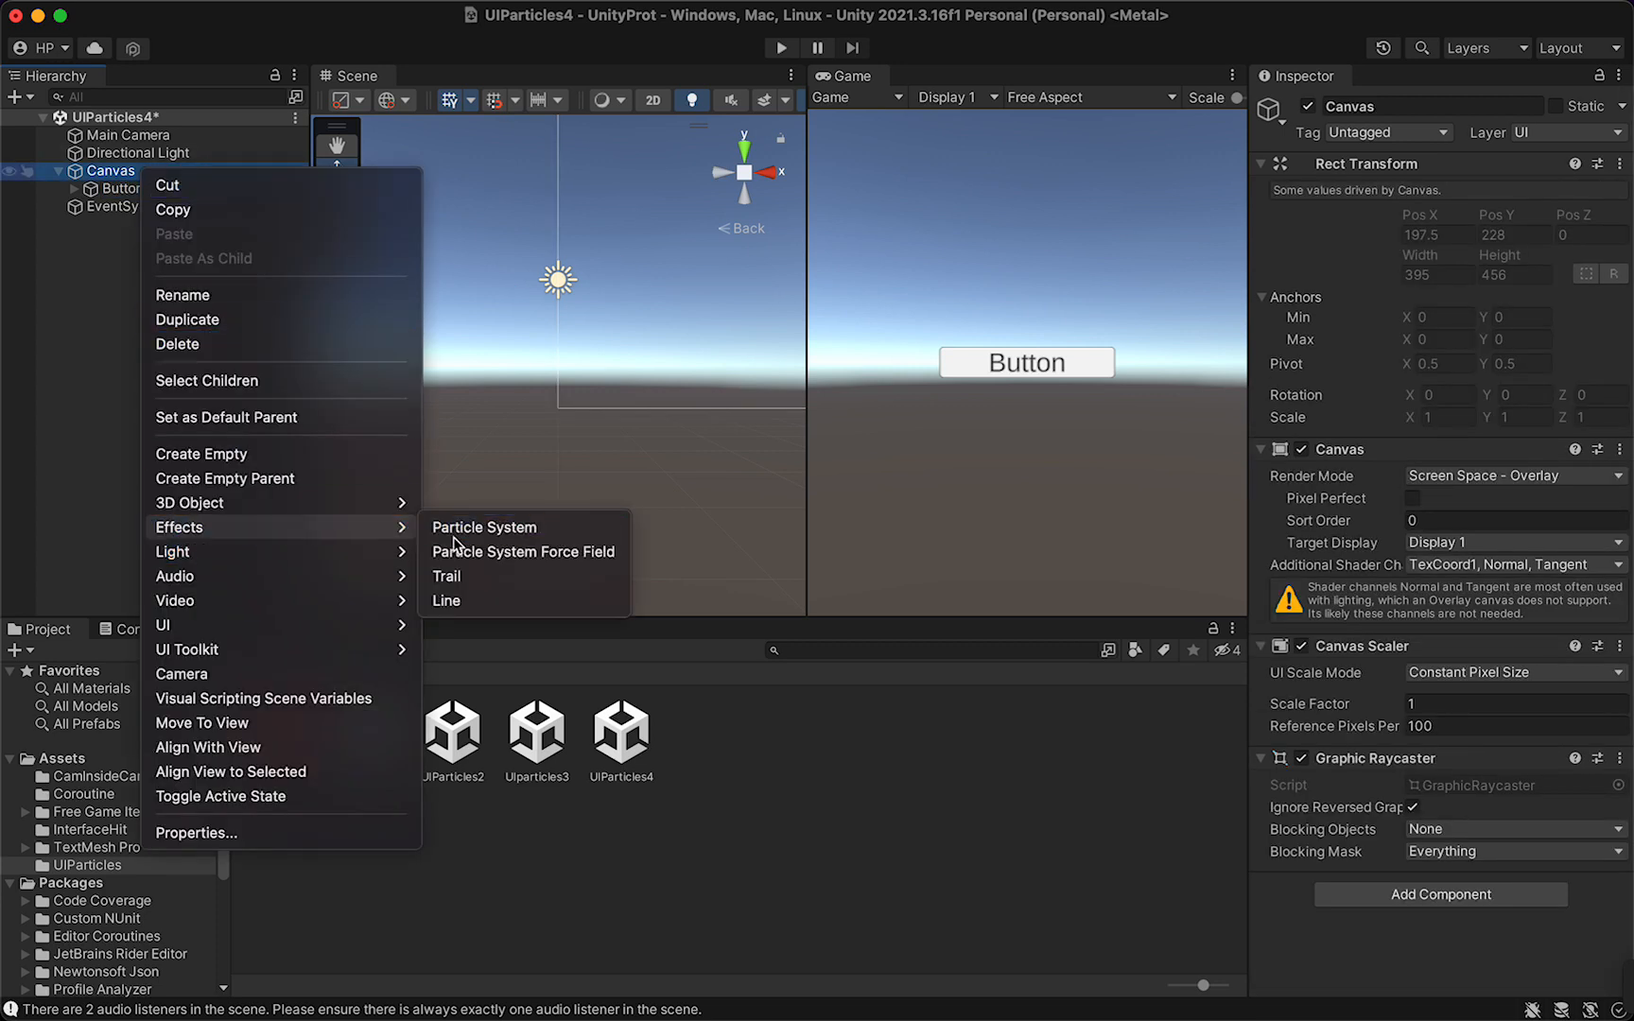
left_click(454, 531)
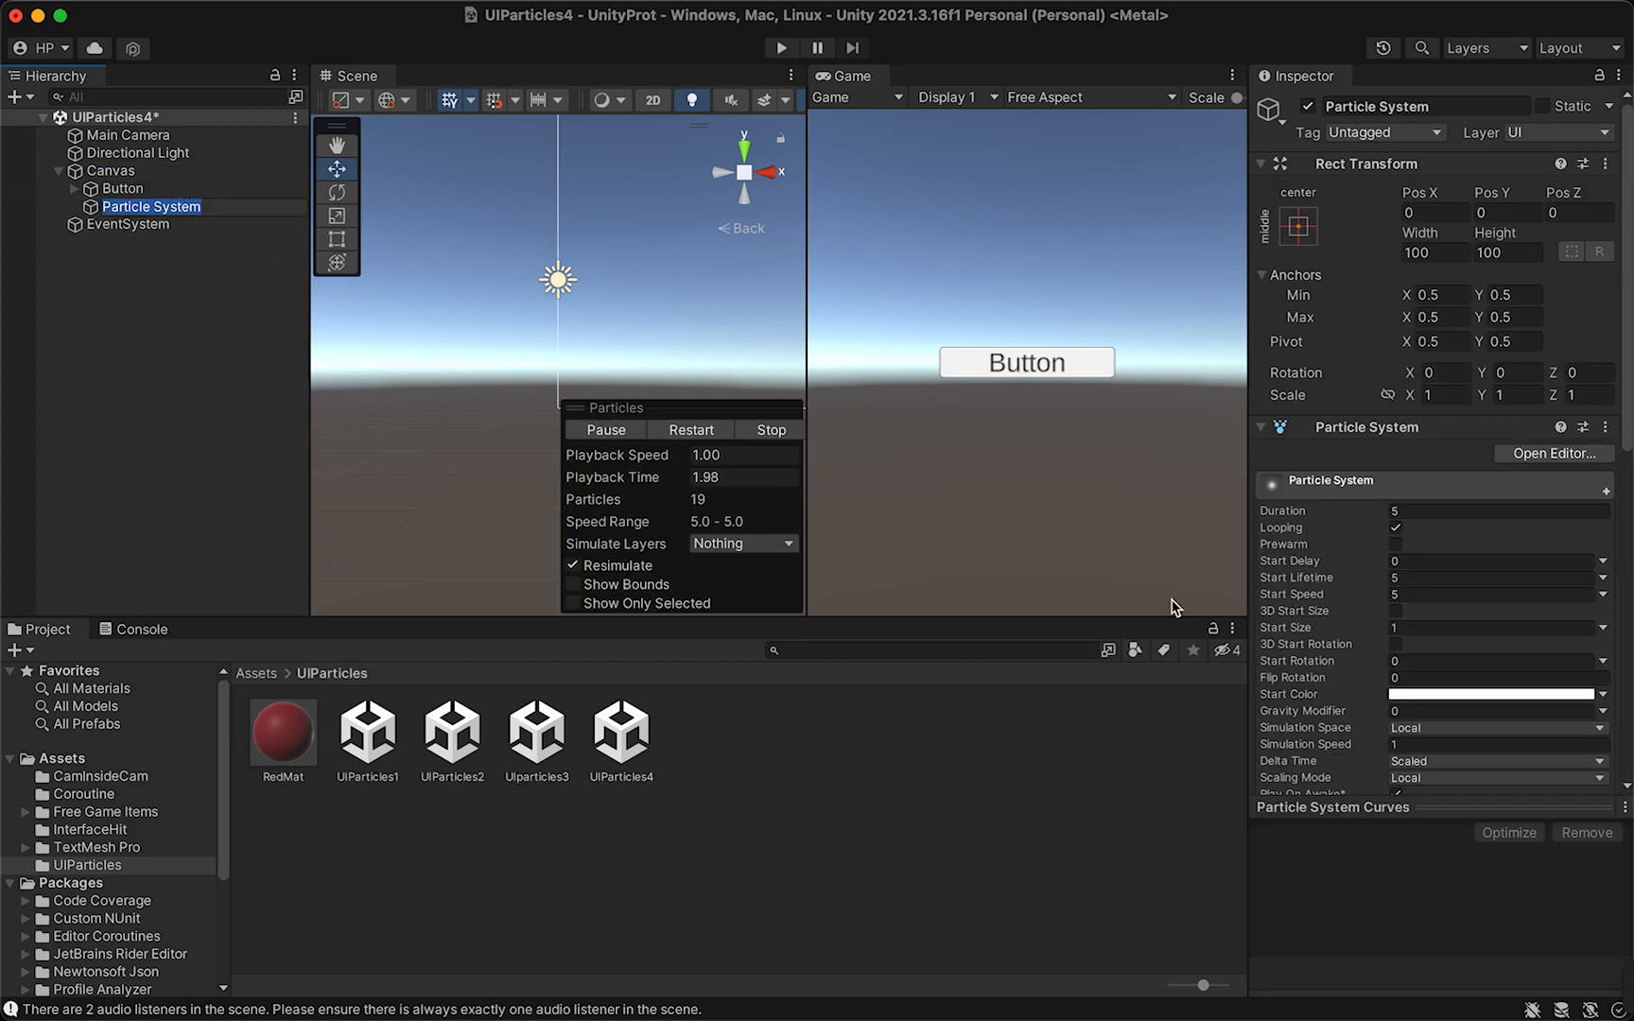
left_click(1451, 695)
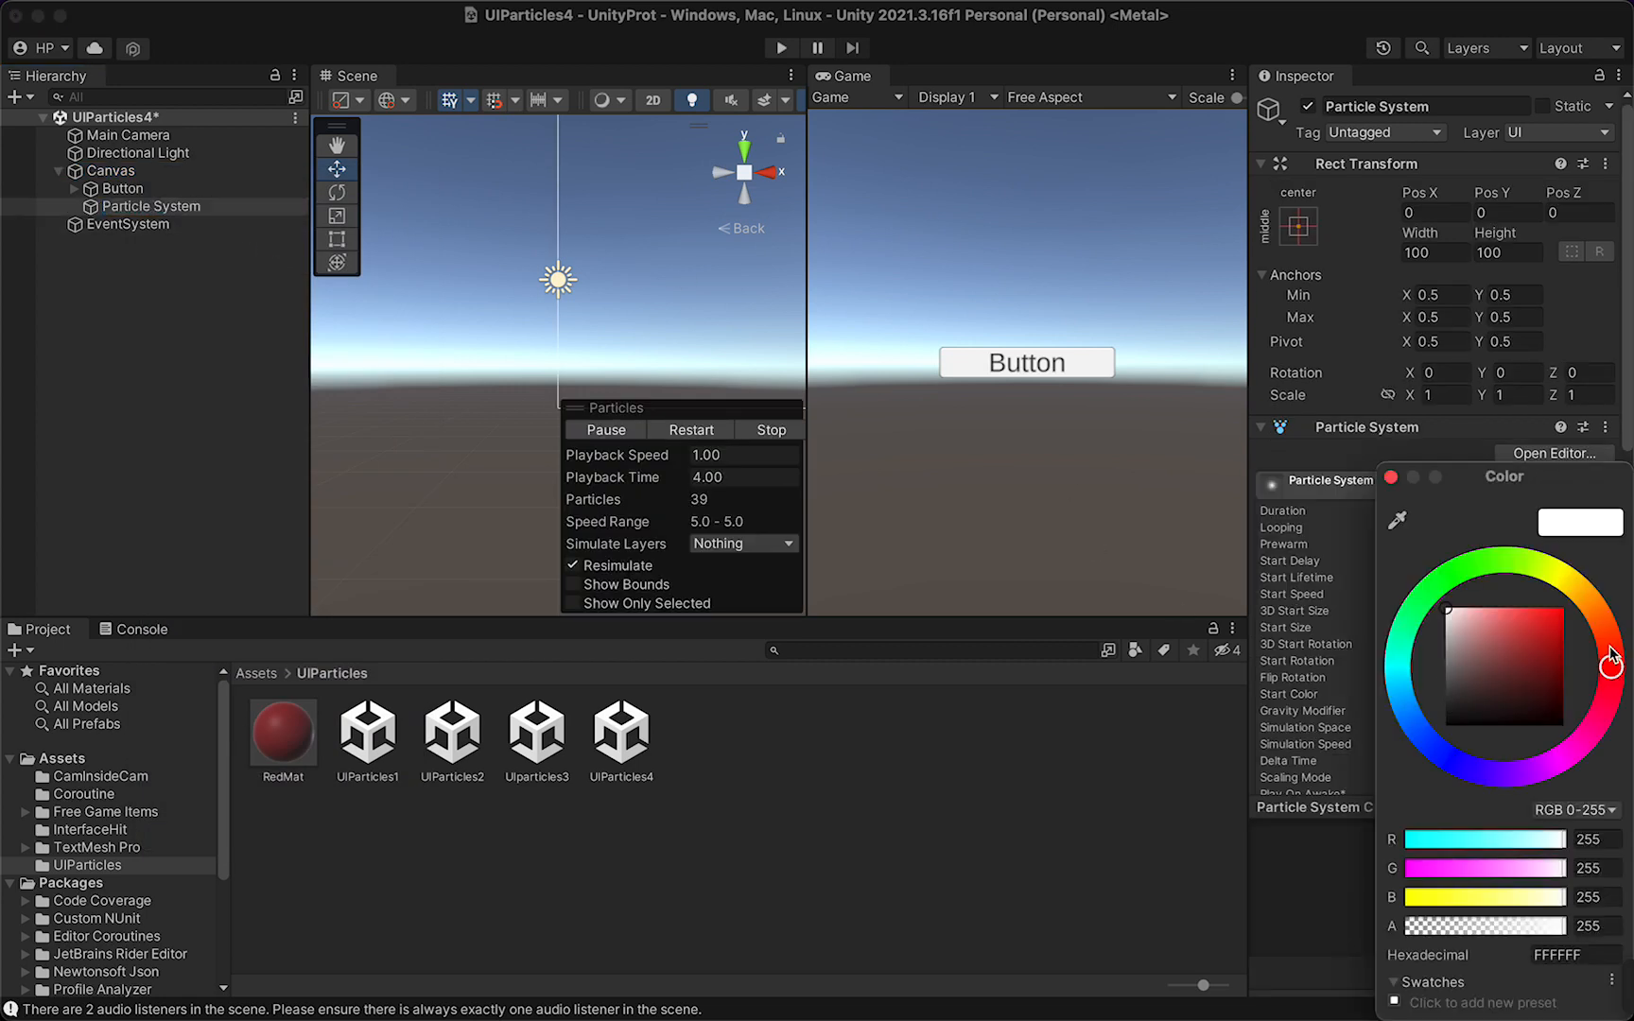
left_click(1549, 628)
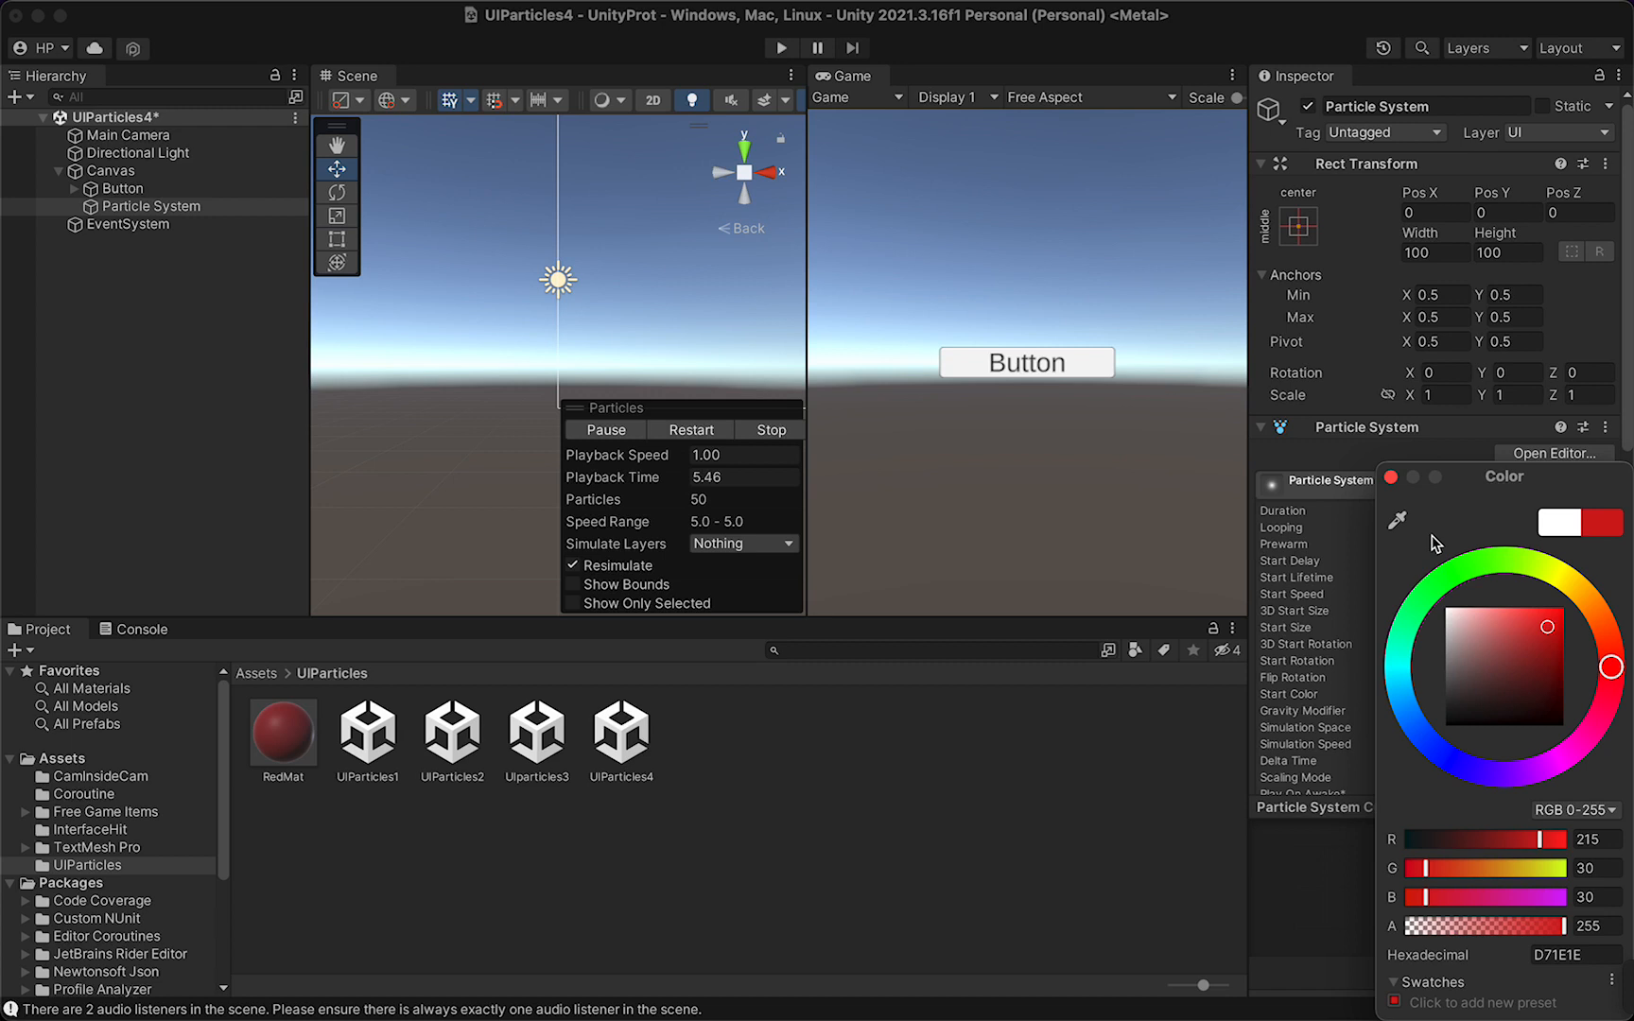
left_click(1391, 478)
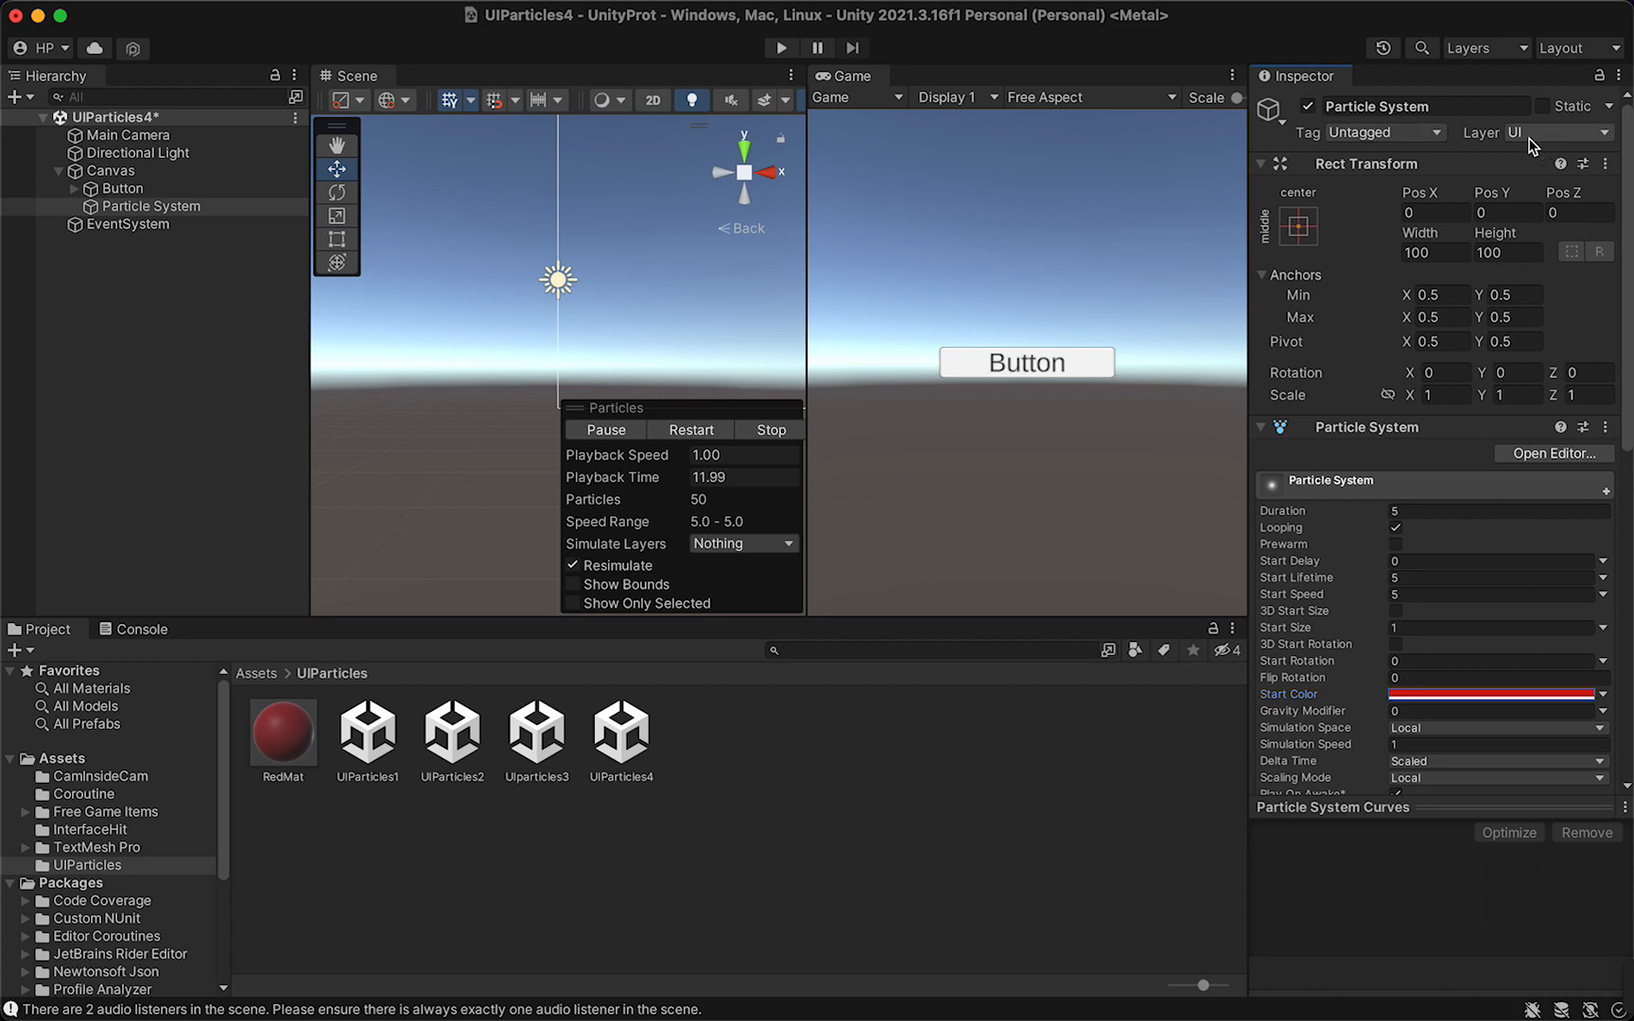
Set the Canvas render mode to Screen Space - Camera.
left_click(170, 172)
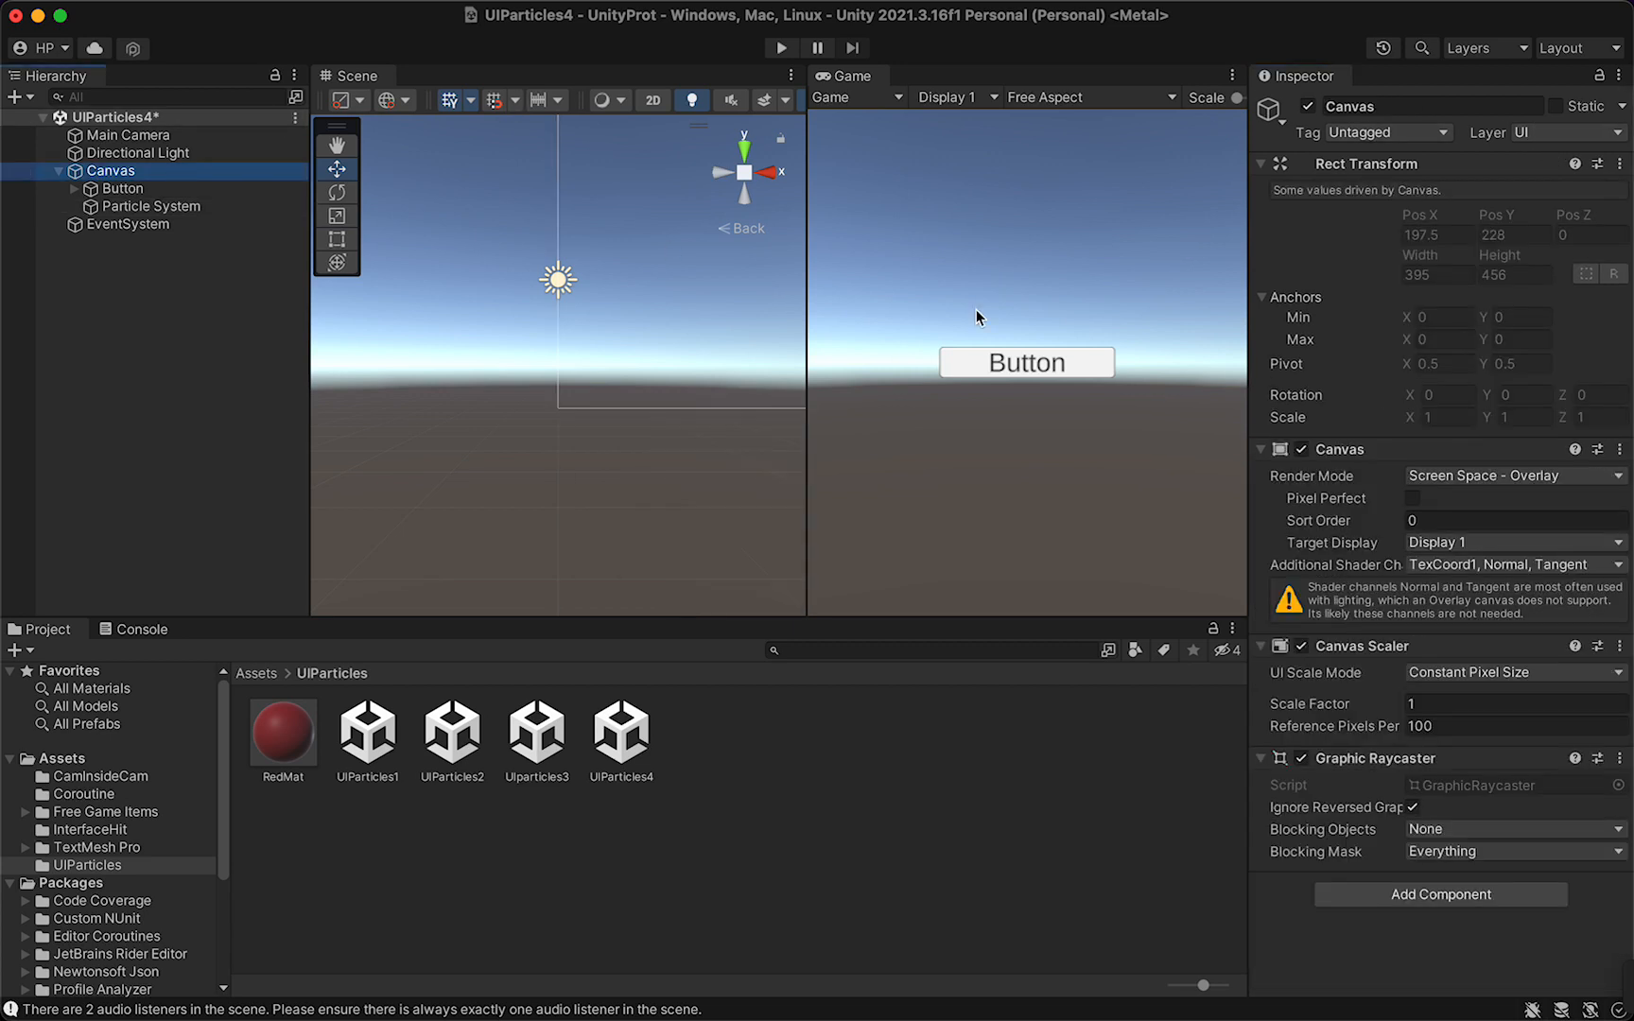
left_click(1465, 484)
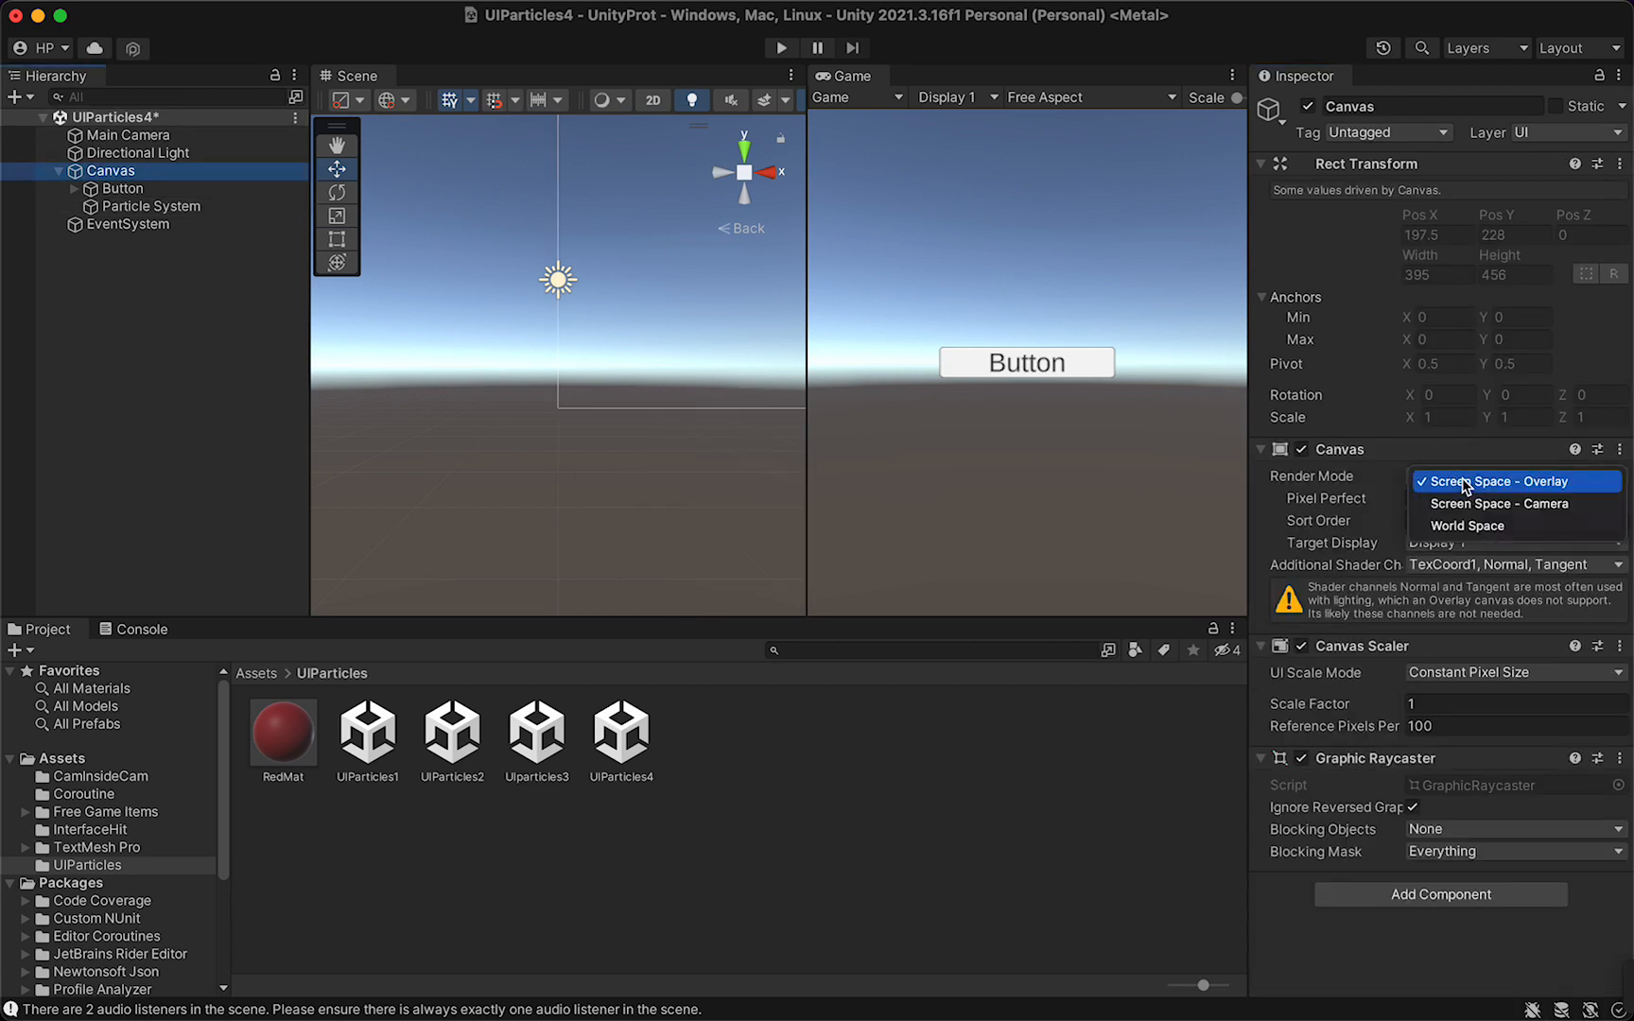
left_click(1533, 506)
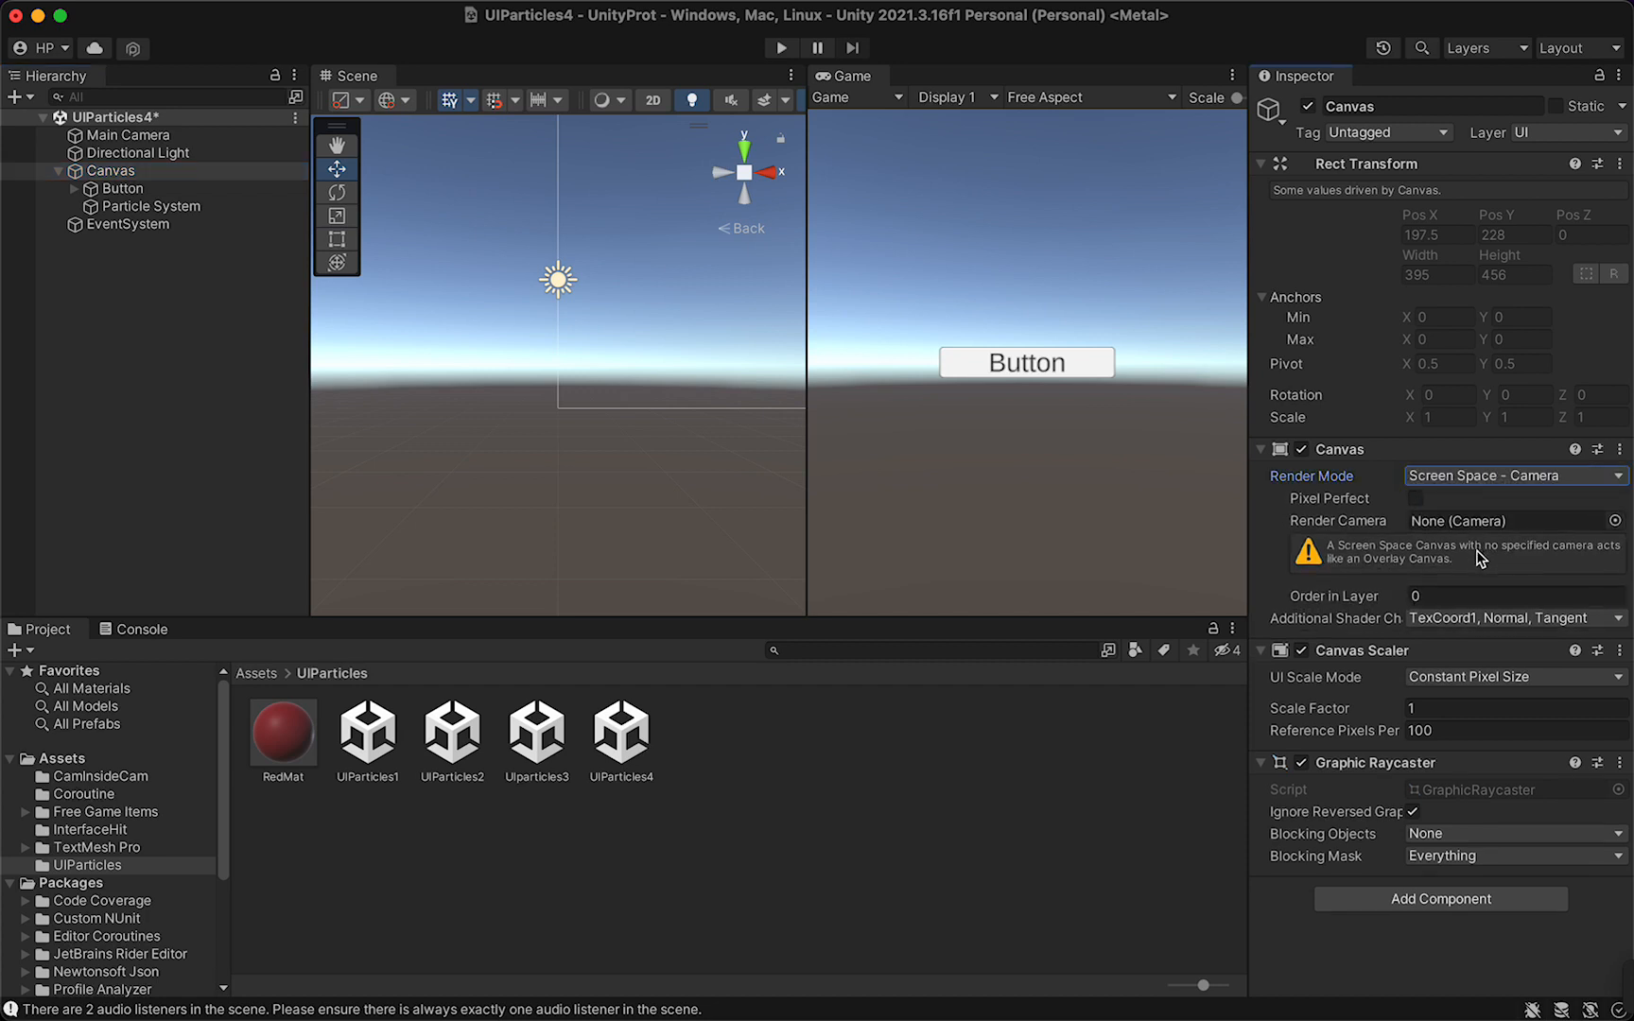
Add a new camera at the root of the scene and name it UICam.
right_click(170, 284)
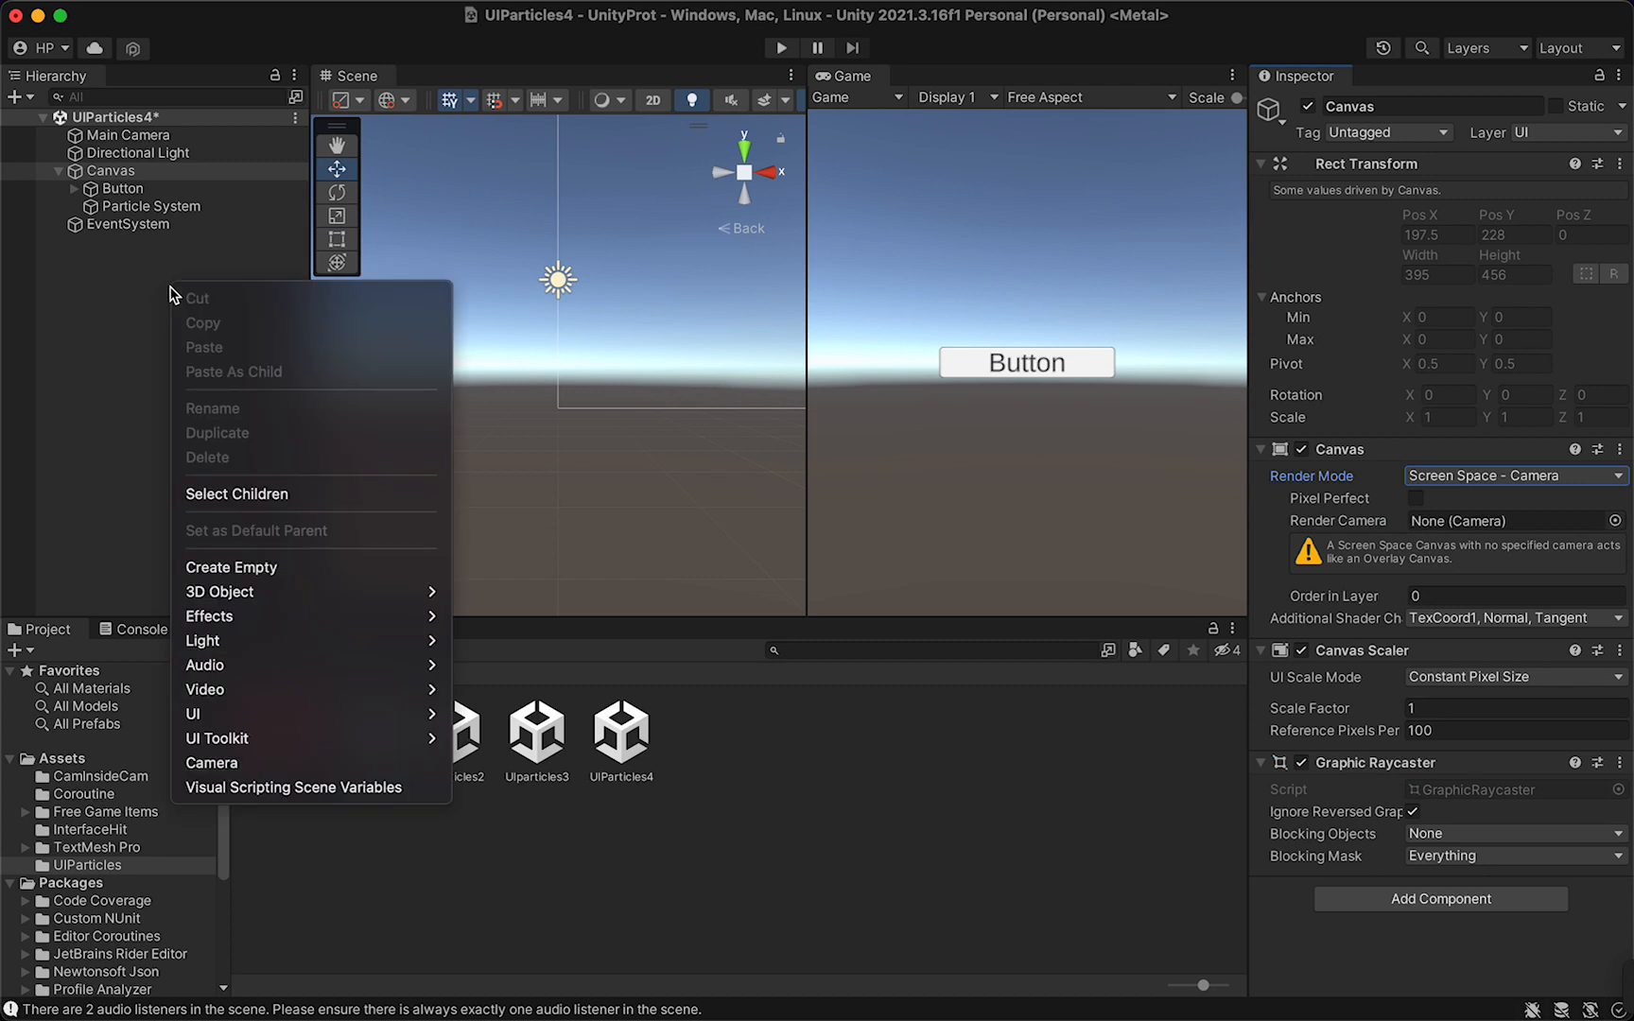
left_click(272, 764)
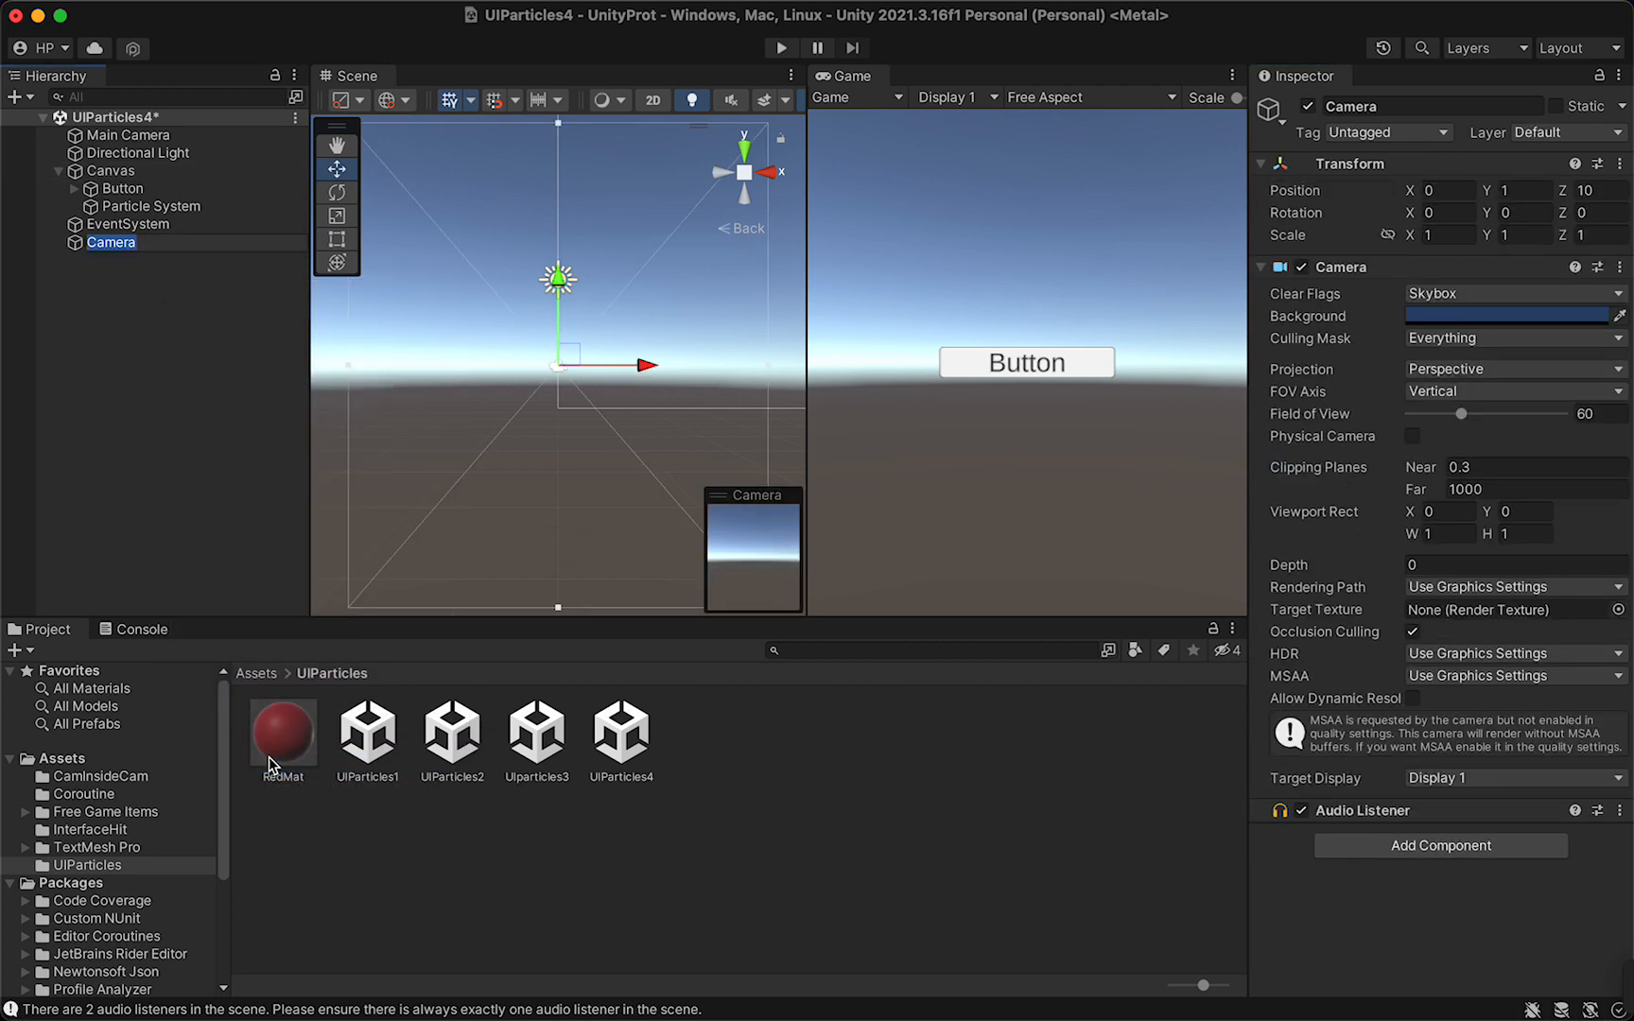
type("UICam")
key("Return")
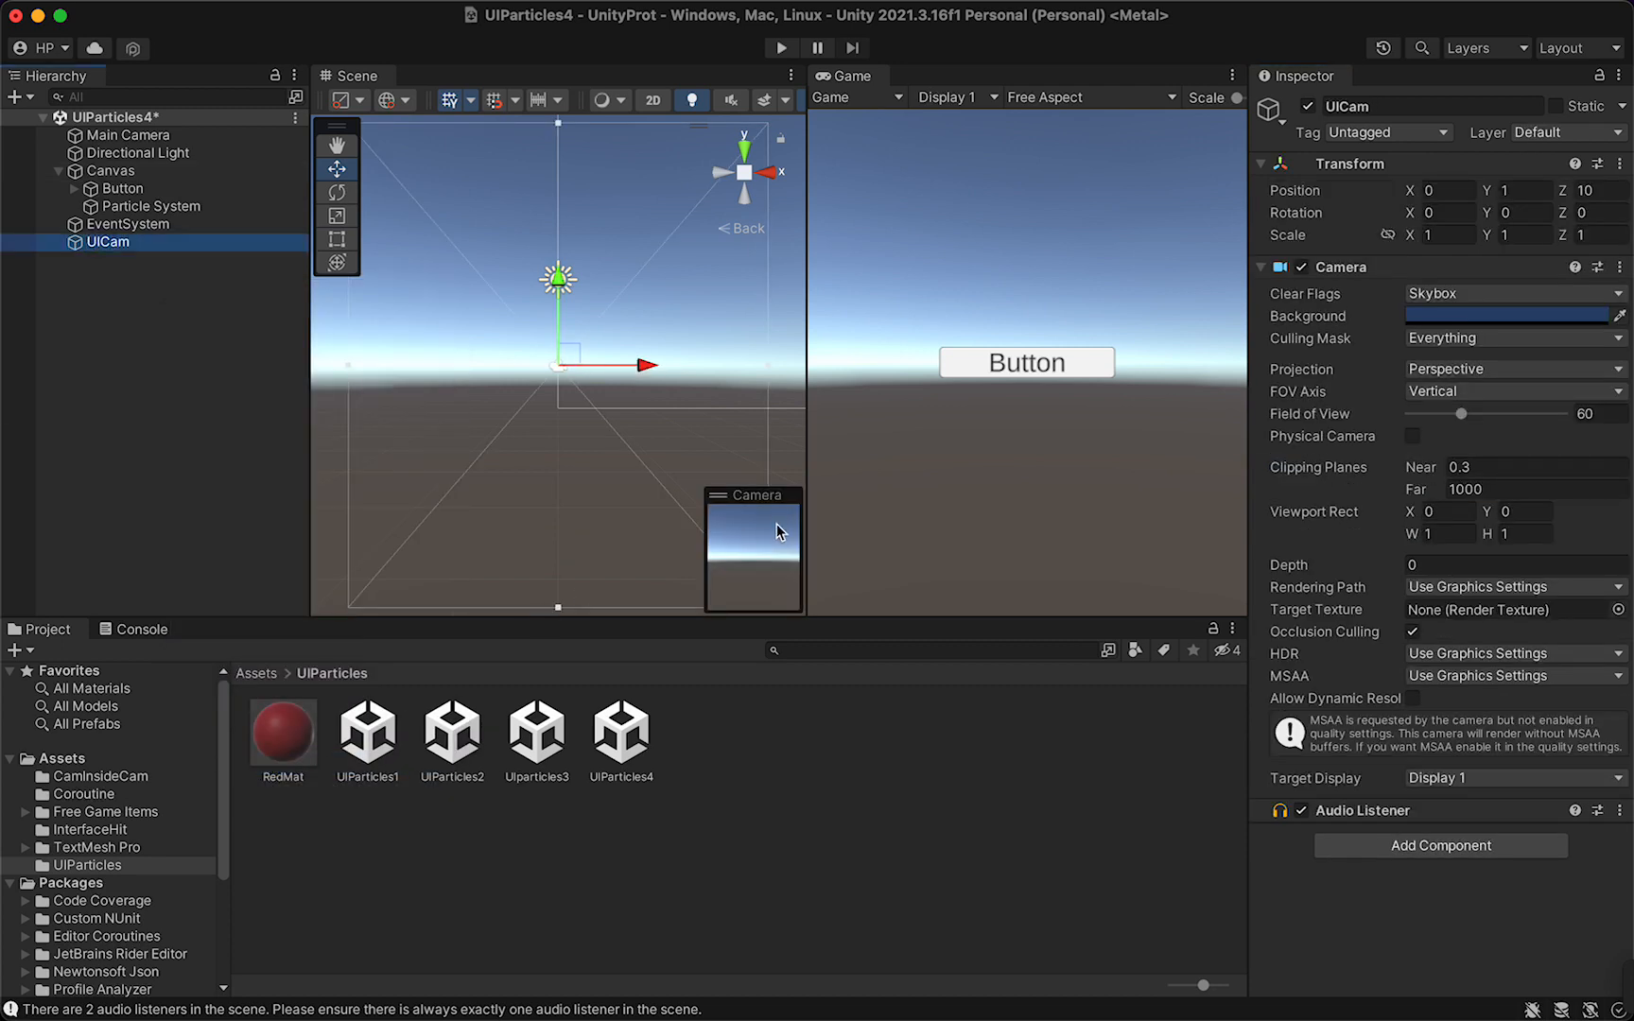
Assign UICam as the Canvas's render camera.
left_click(111, 170)
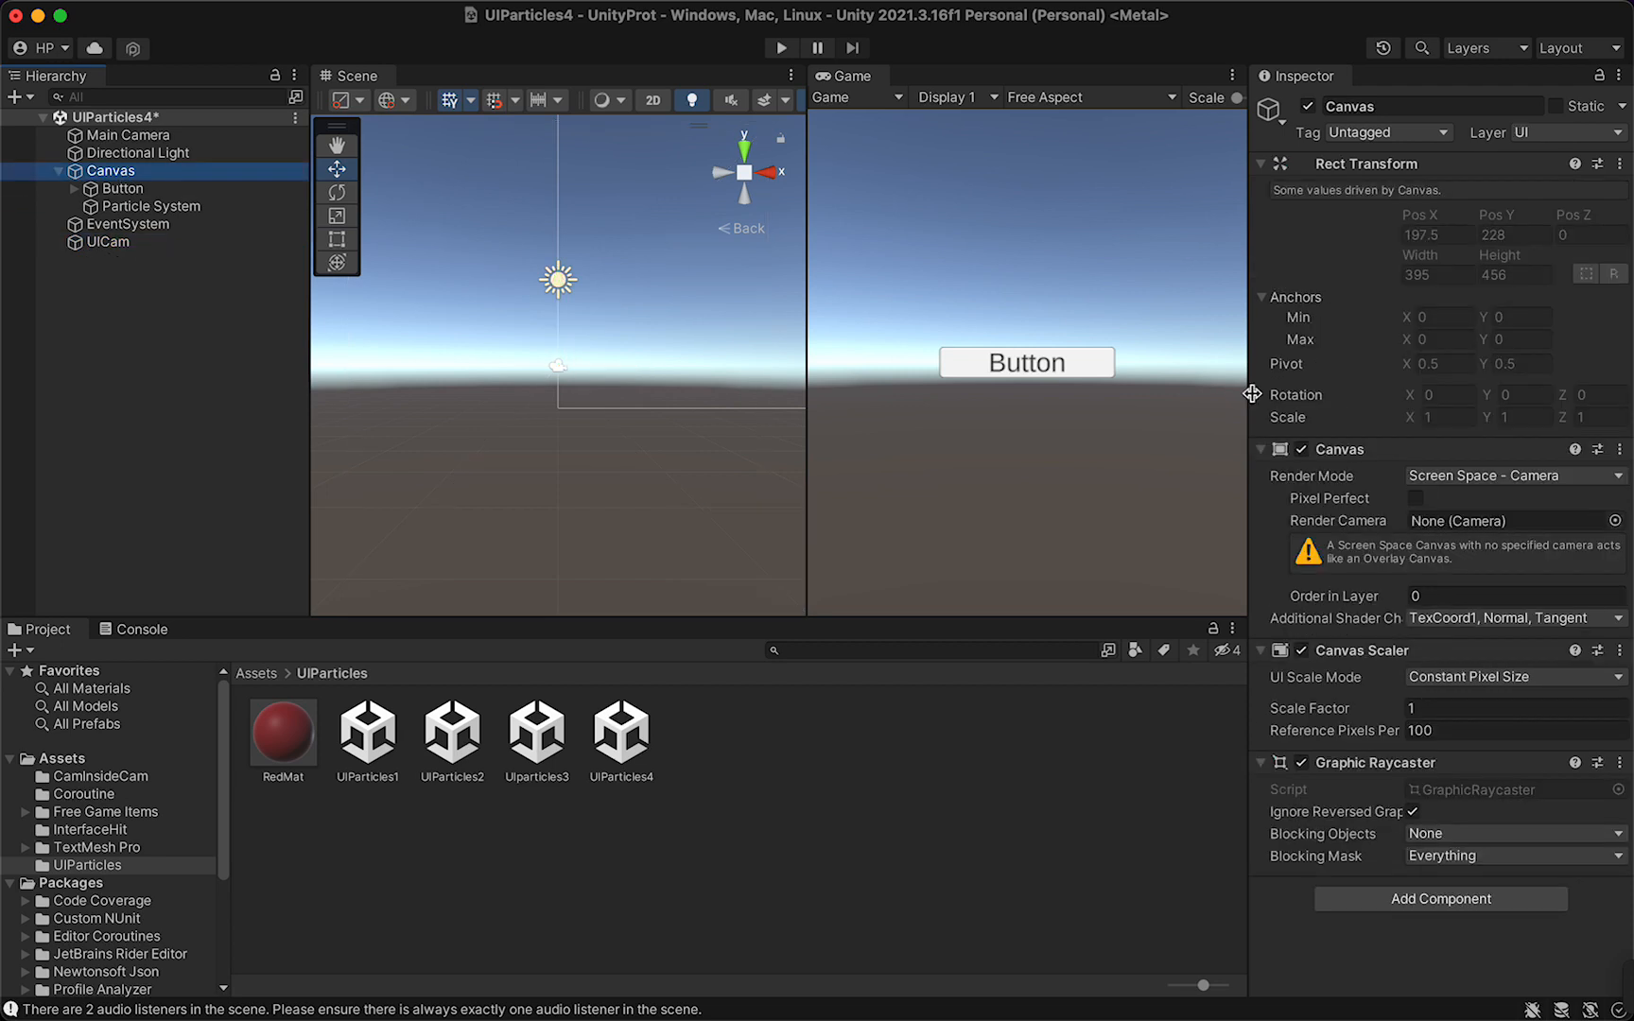
left_click(1615, 521)
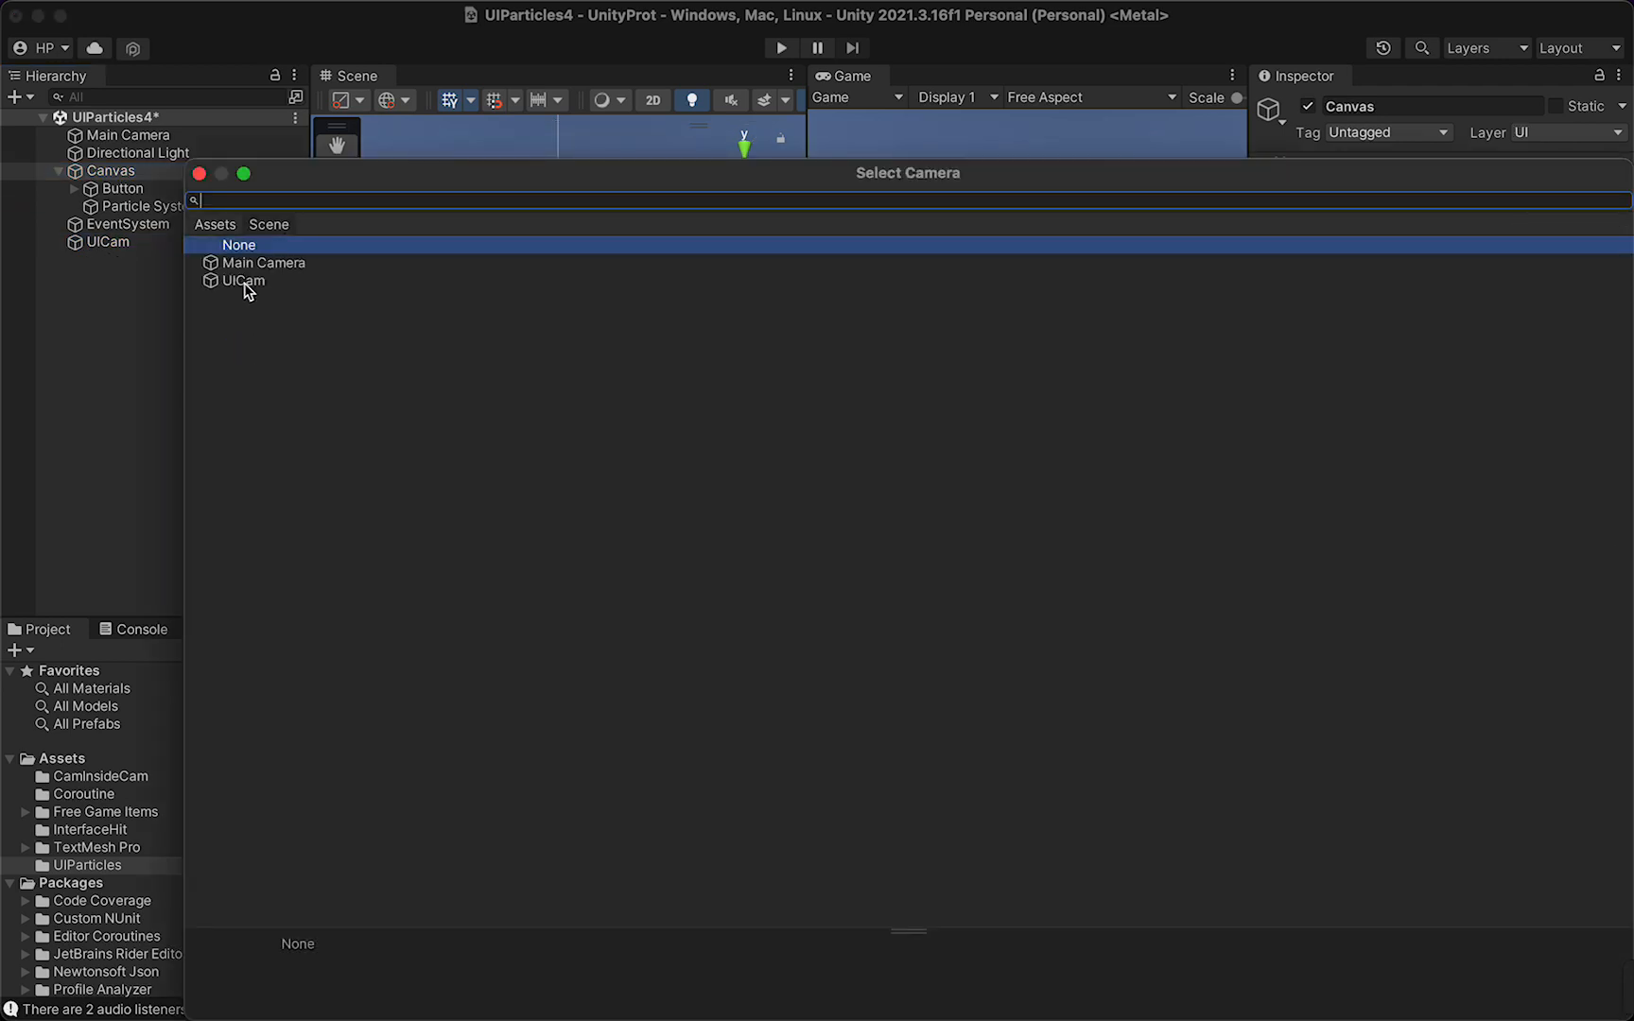
left_click(244, 281)
left_click(200, 174)
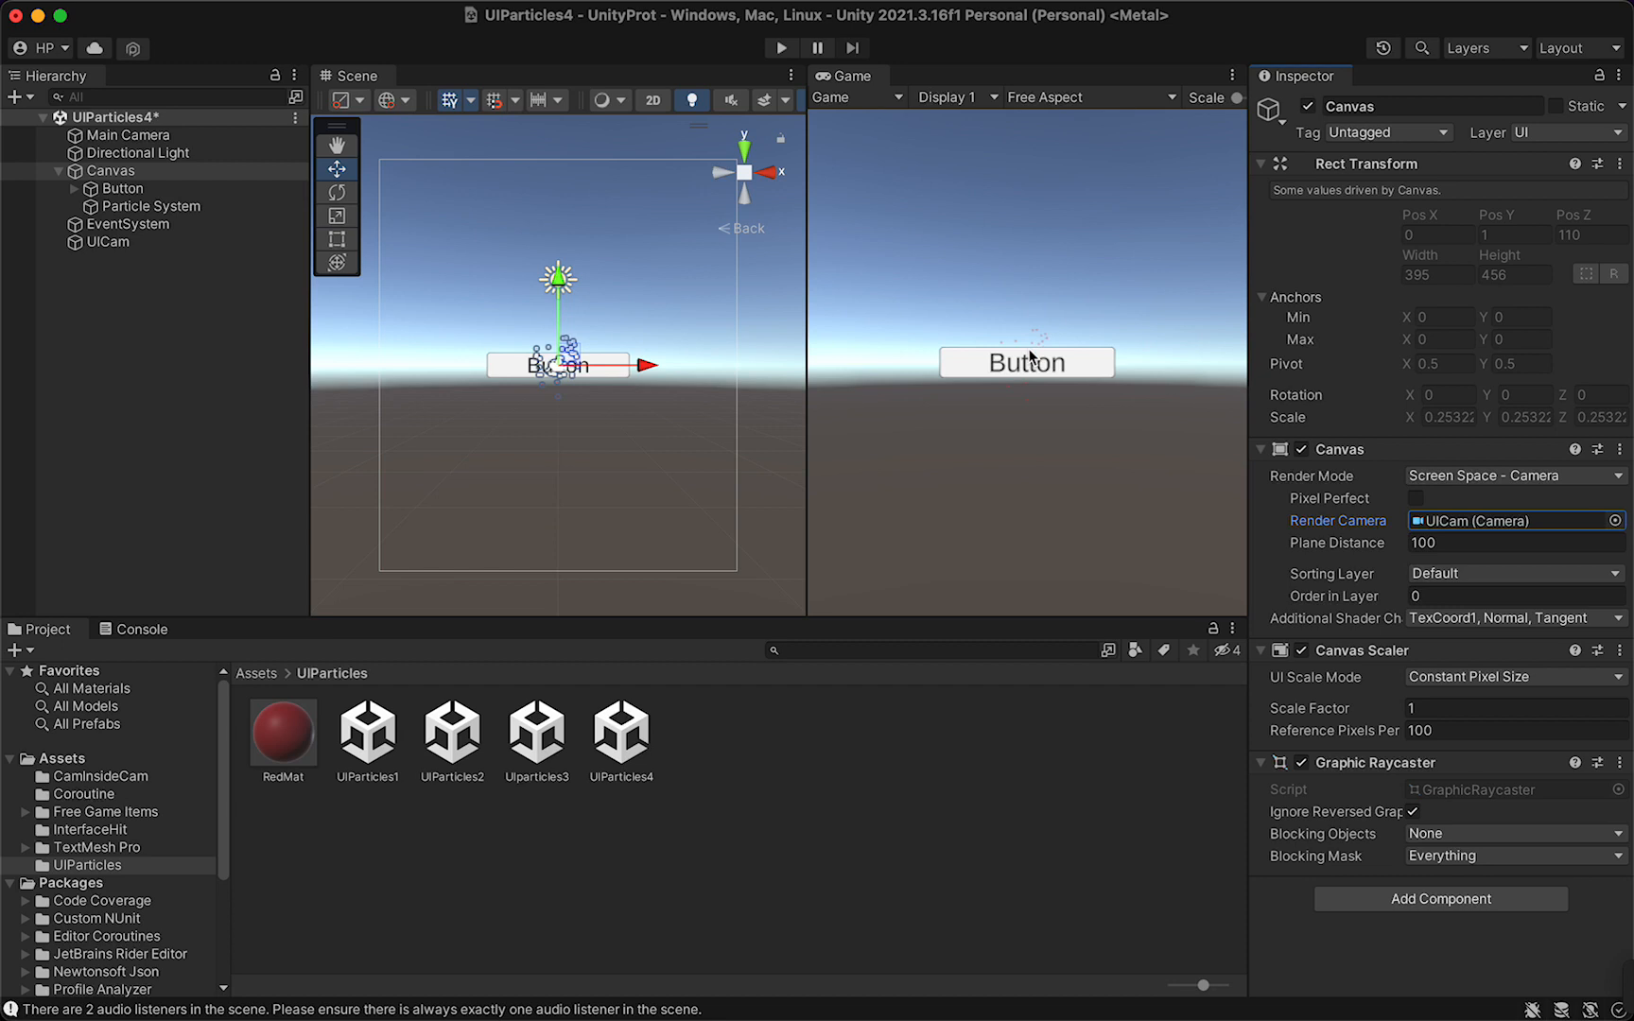
Increase the Particle System's start speed to about 10.89 and its start size to about 6.28.
left_click(161, 206)
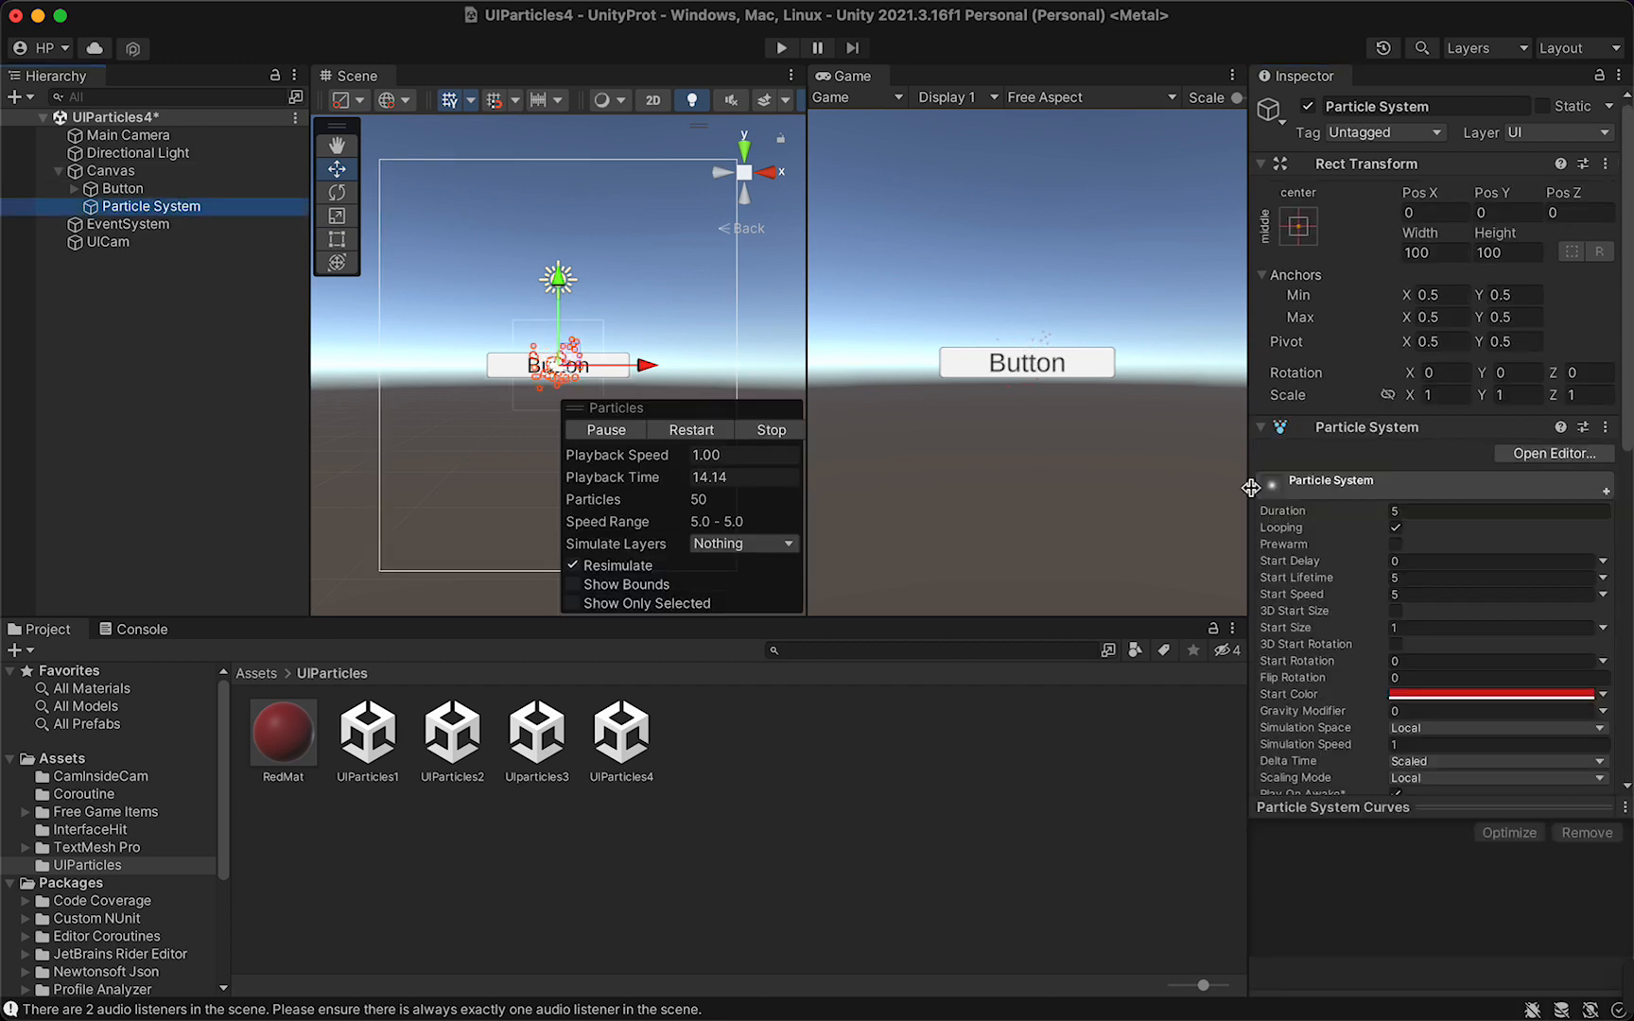
mouse_move(1370, 607)
left_mouse_down()
mouse_move(1330, 599)
mouse_move(1345, 597)
mouse_move(1286, 628)
mouse_move(1386, 628)
left_mouse_up()
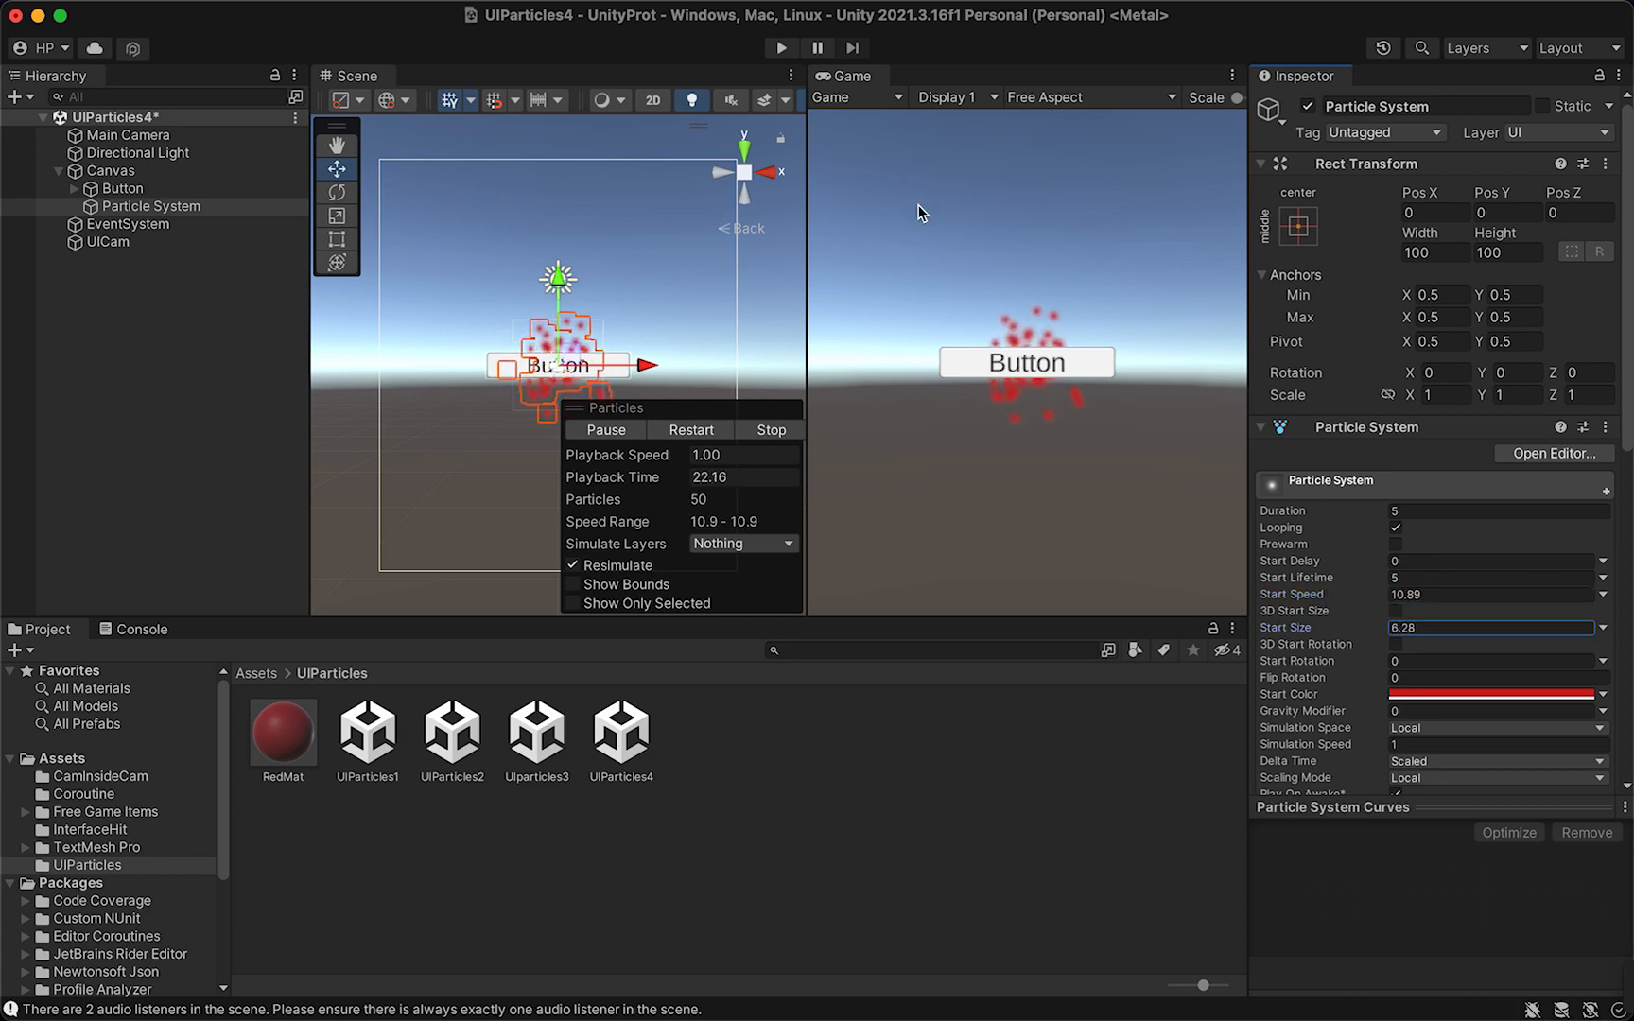
Try an X rotation of 180 on the Particle System and reduce it to 10.
left_click(1446, 376)
type("180")
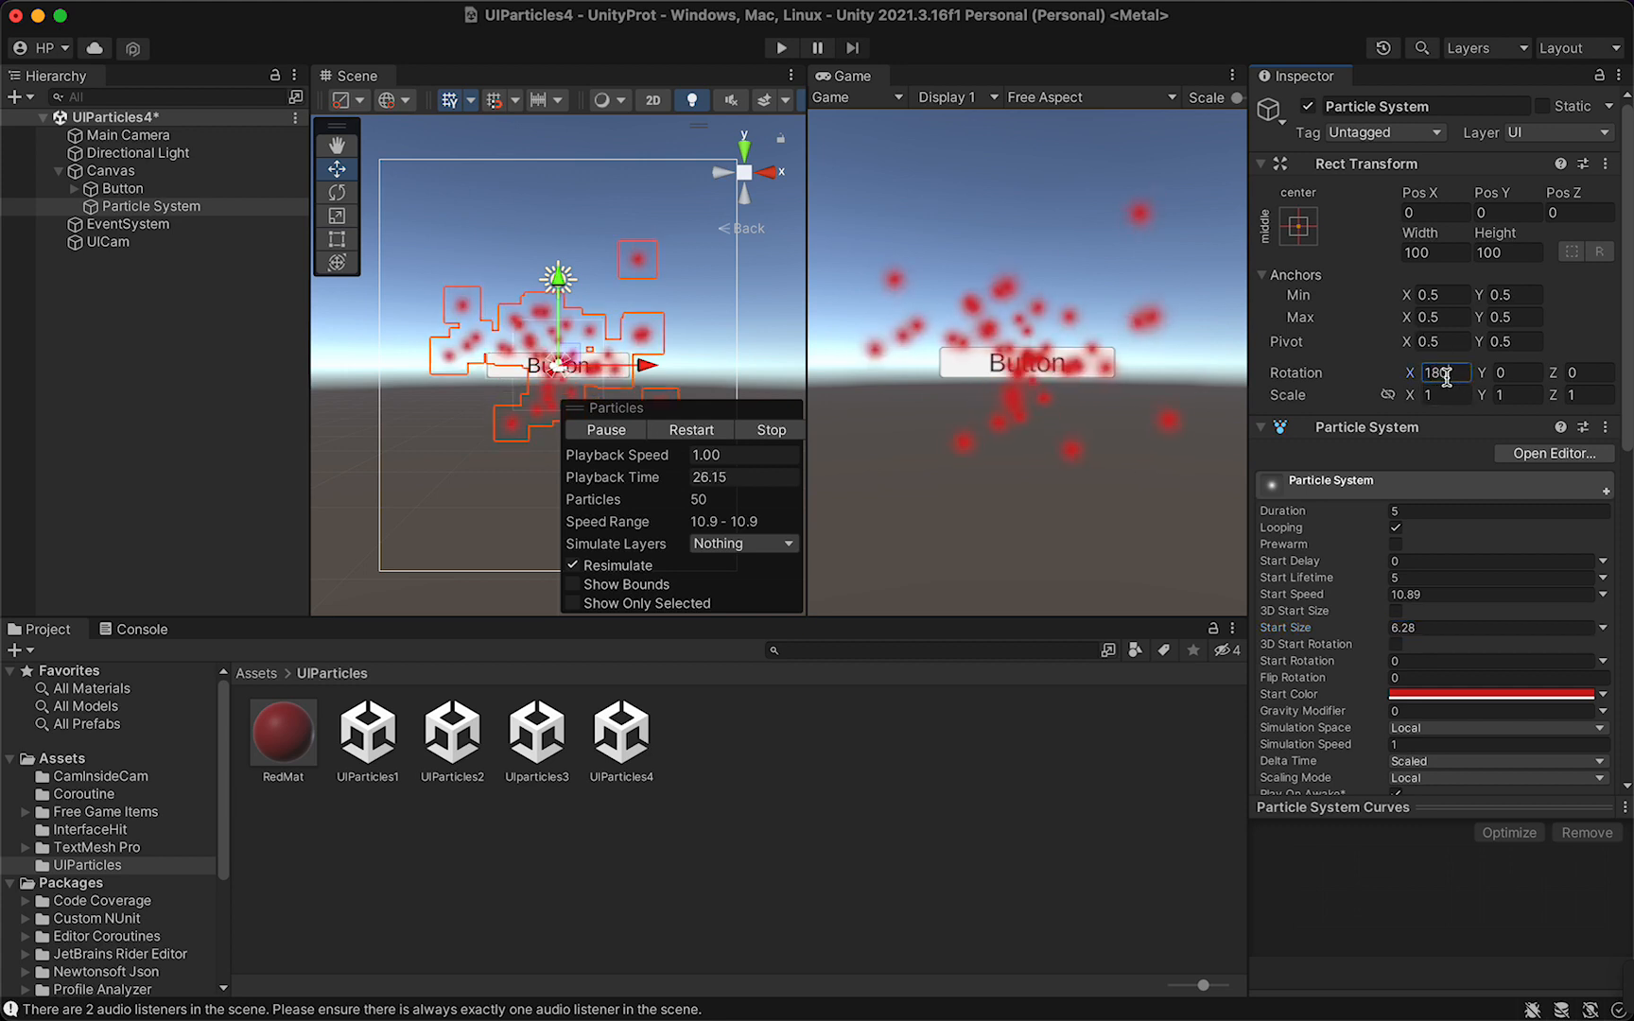
left_click(1440, 371)
key("BackSpace")
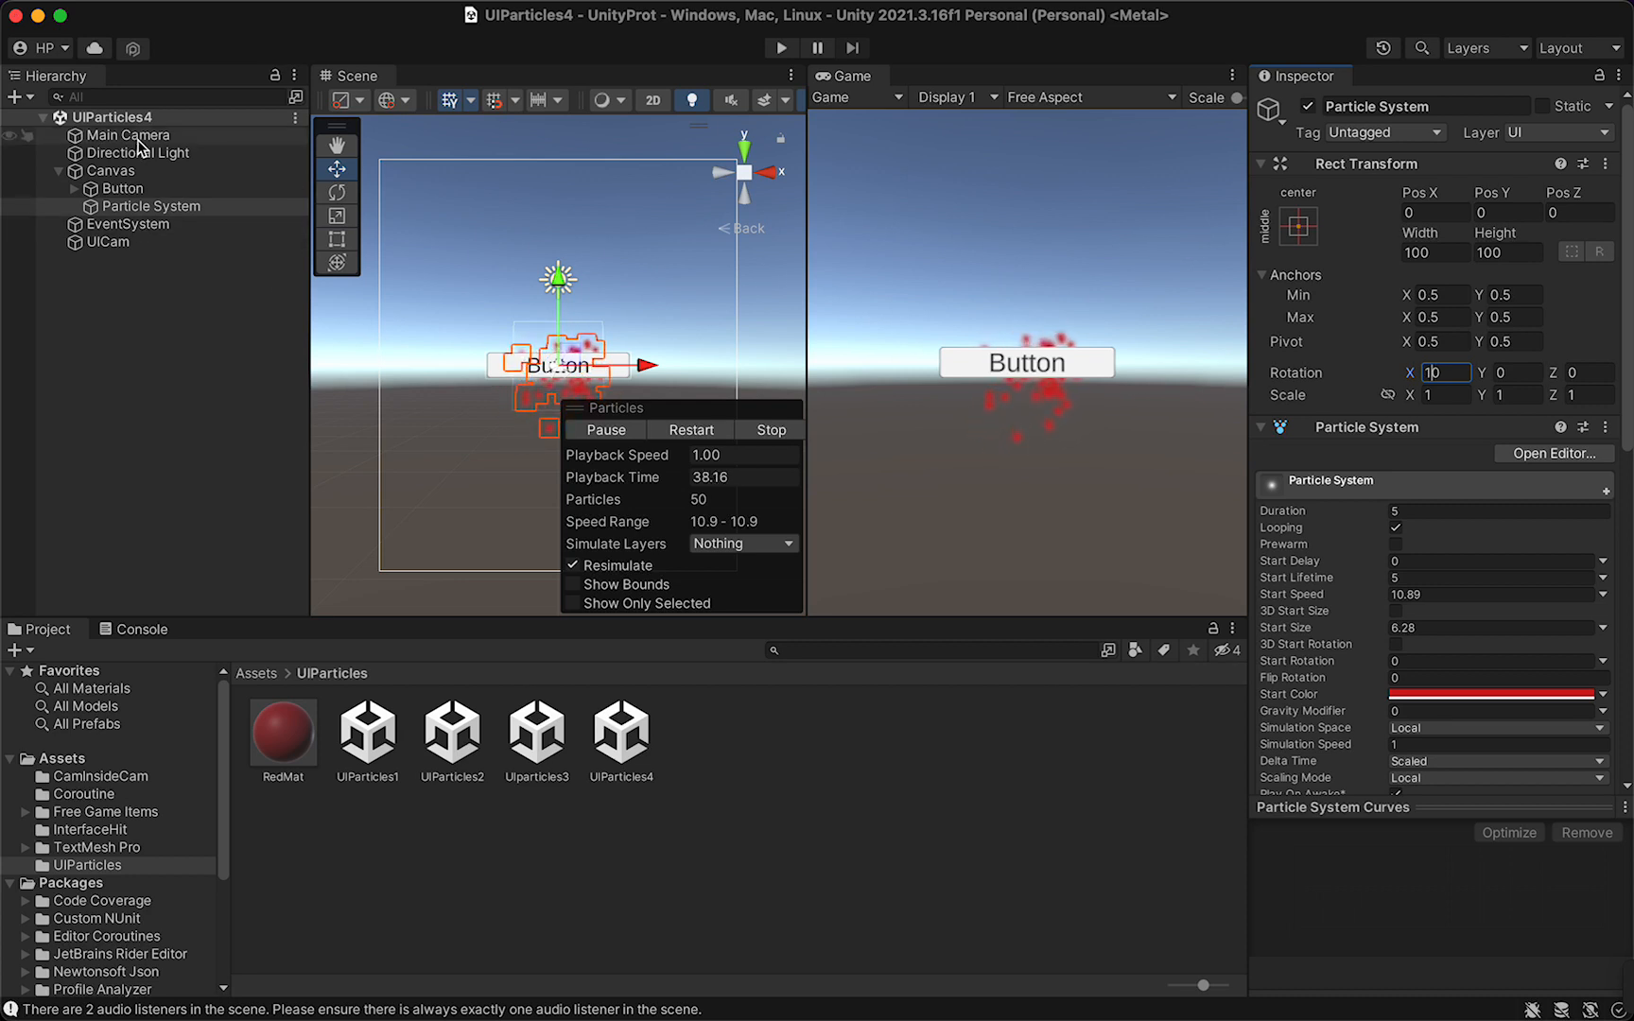
Add a 3D sphere at the root of the scene.
left_click(122, 314)
right_click(122, 313)
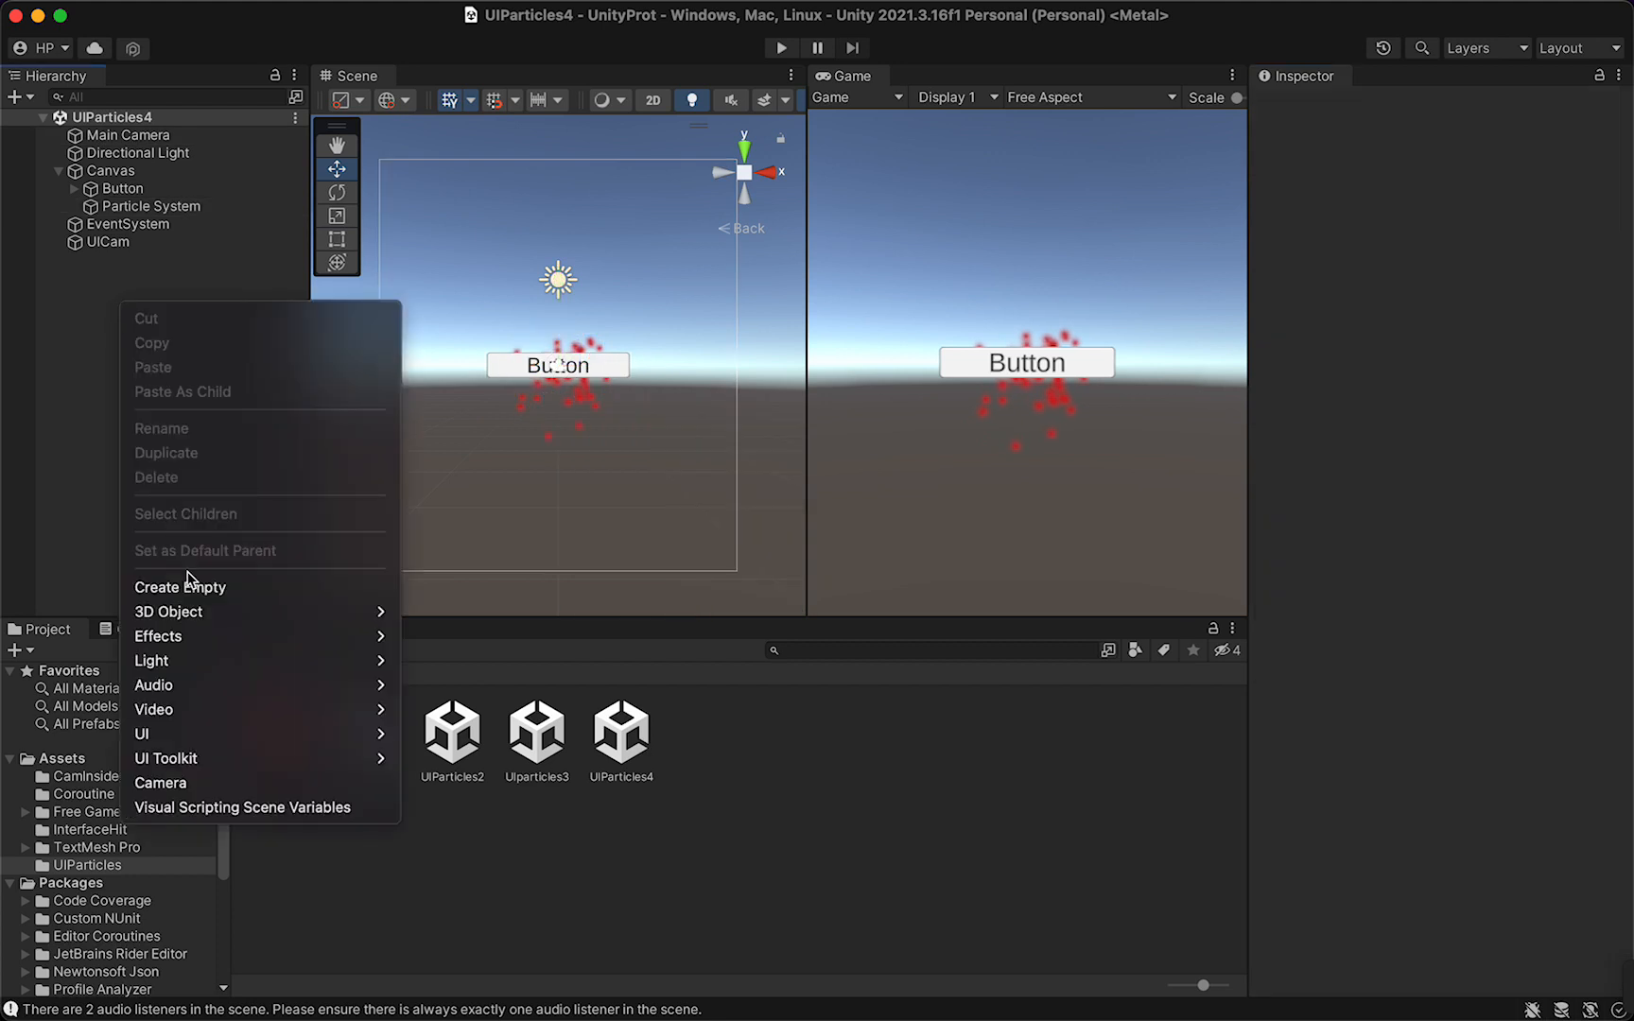
mouse_move(198, 612)
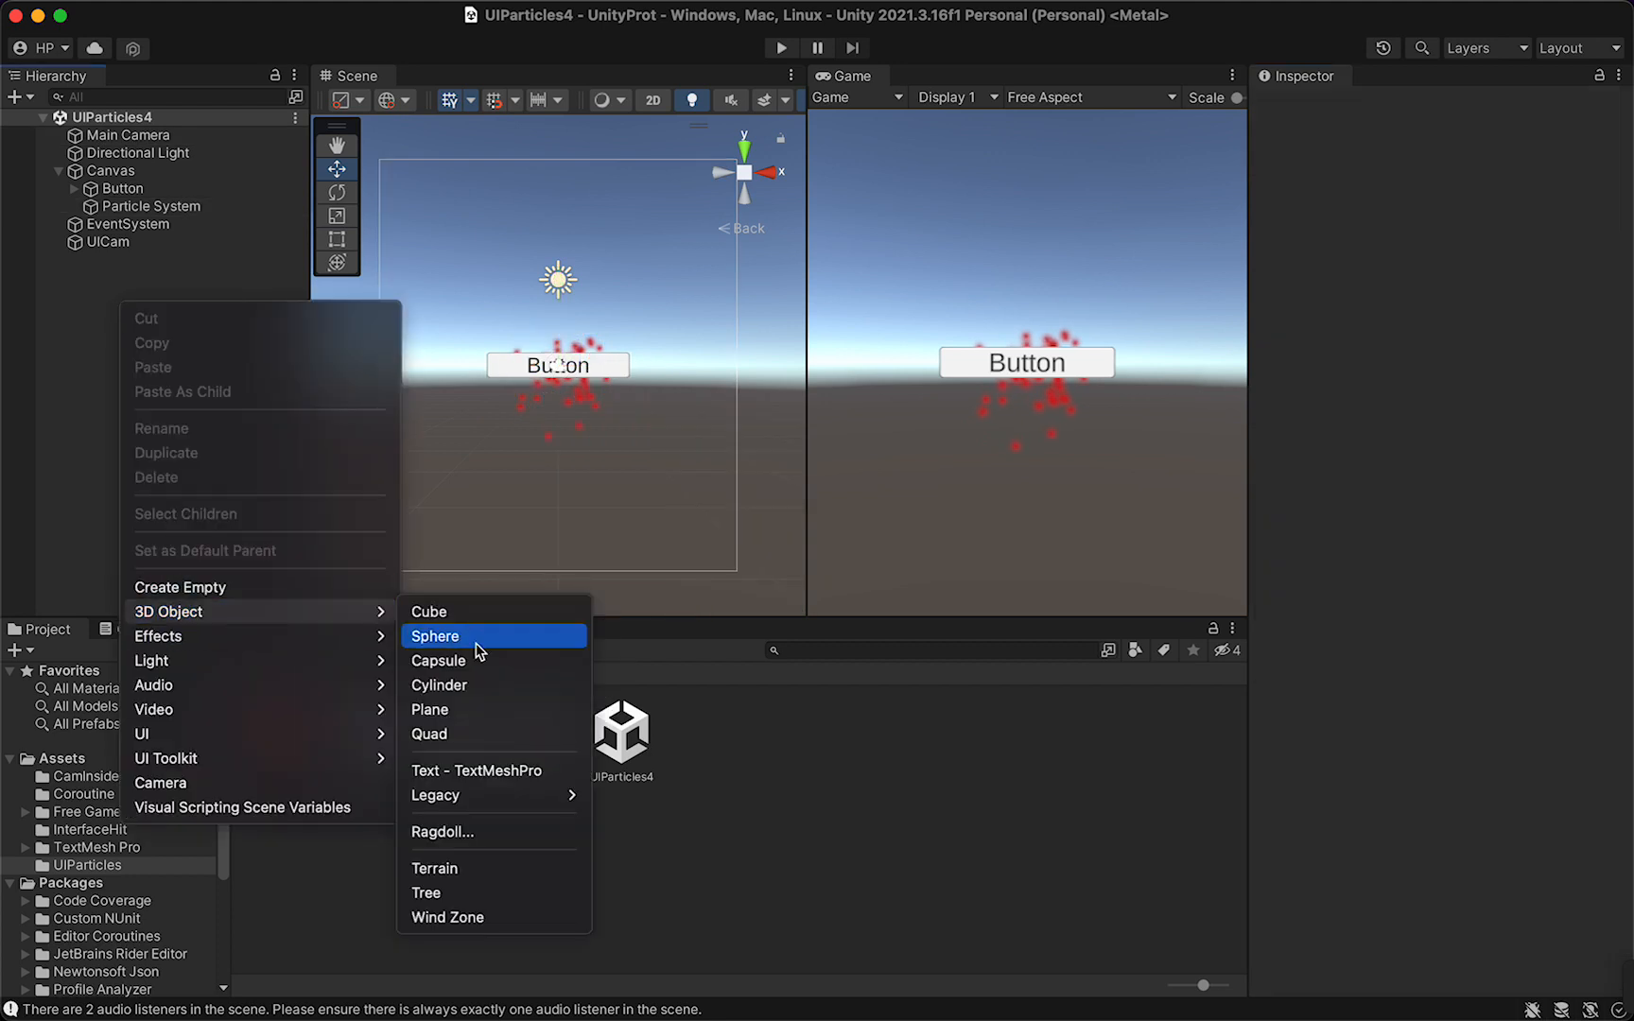
left_click(477, 646)
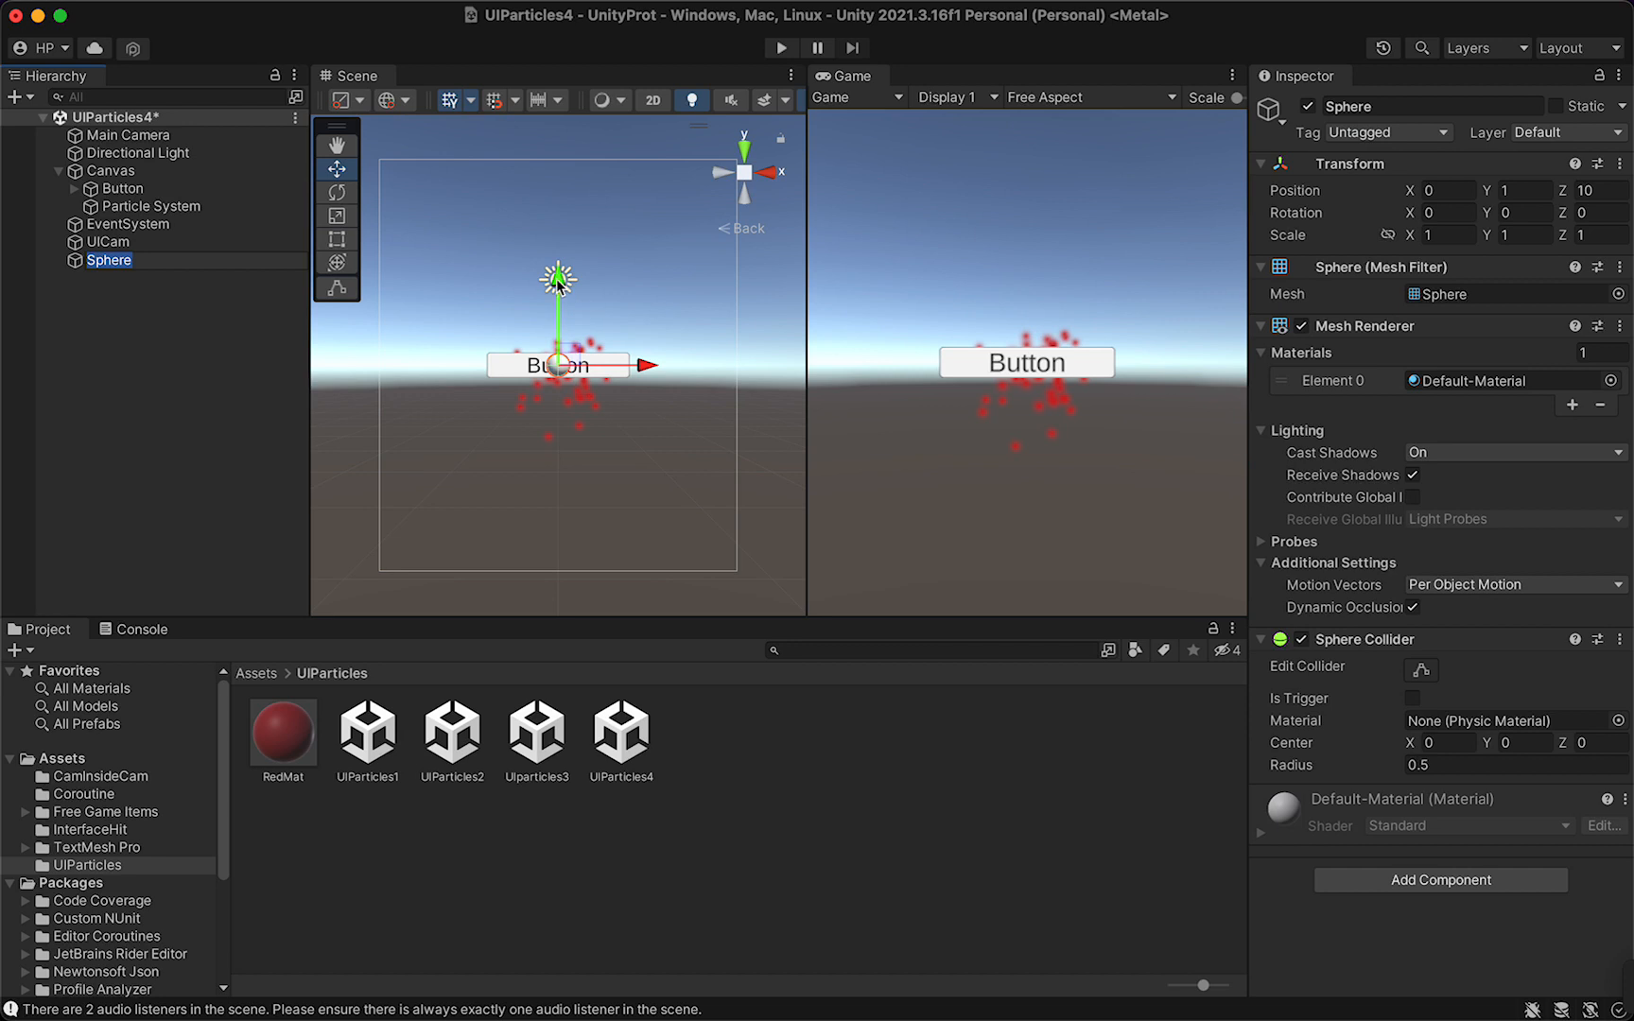
Raise the sphere to about Y 1.78 and apply the RedMat material to it.
left_click_drag(559, 284, 559, 269)
left_click_drag(296, 733, 558, 357)
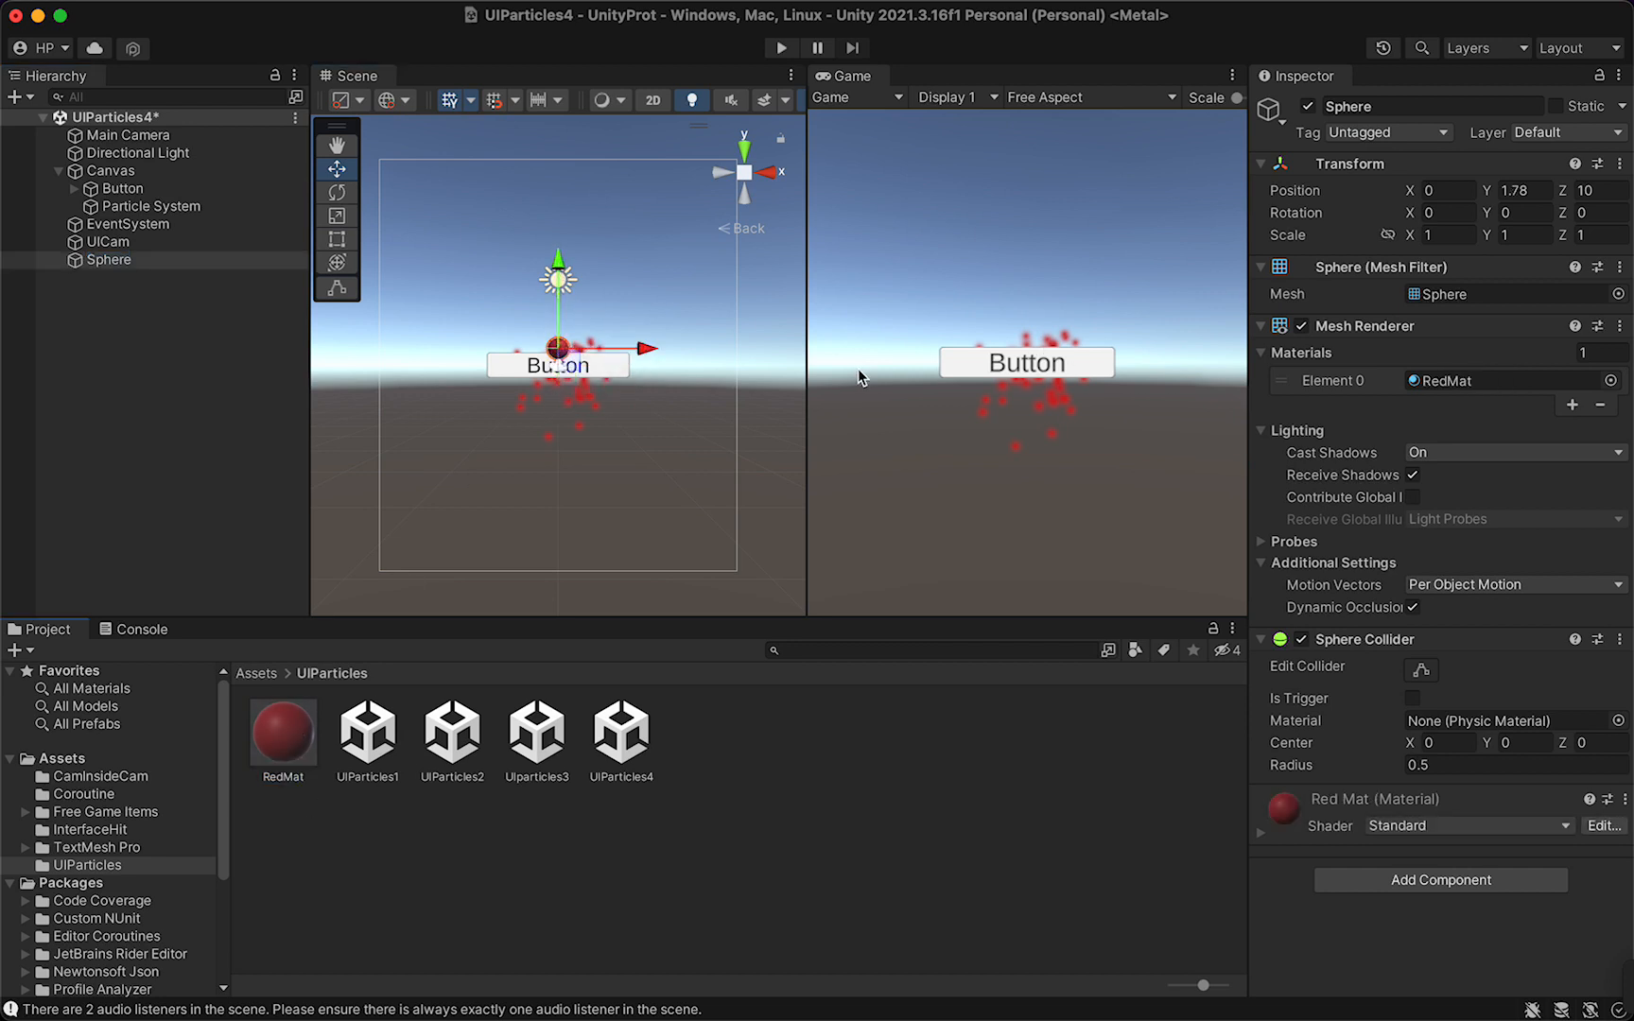
Remove the Audio Listener component from UICam.
left_click(142, 242)
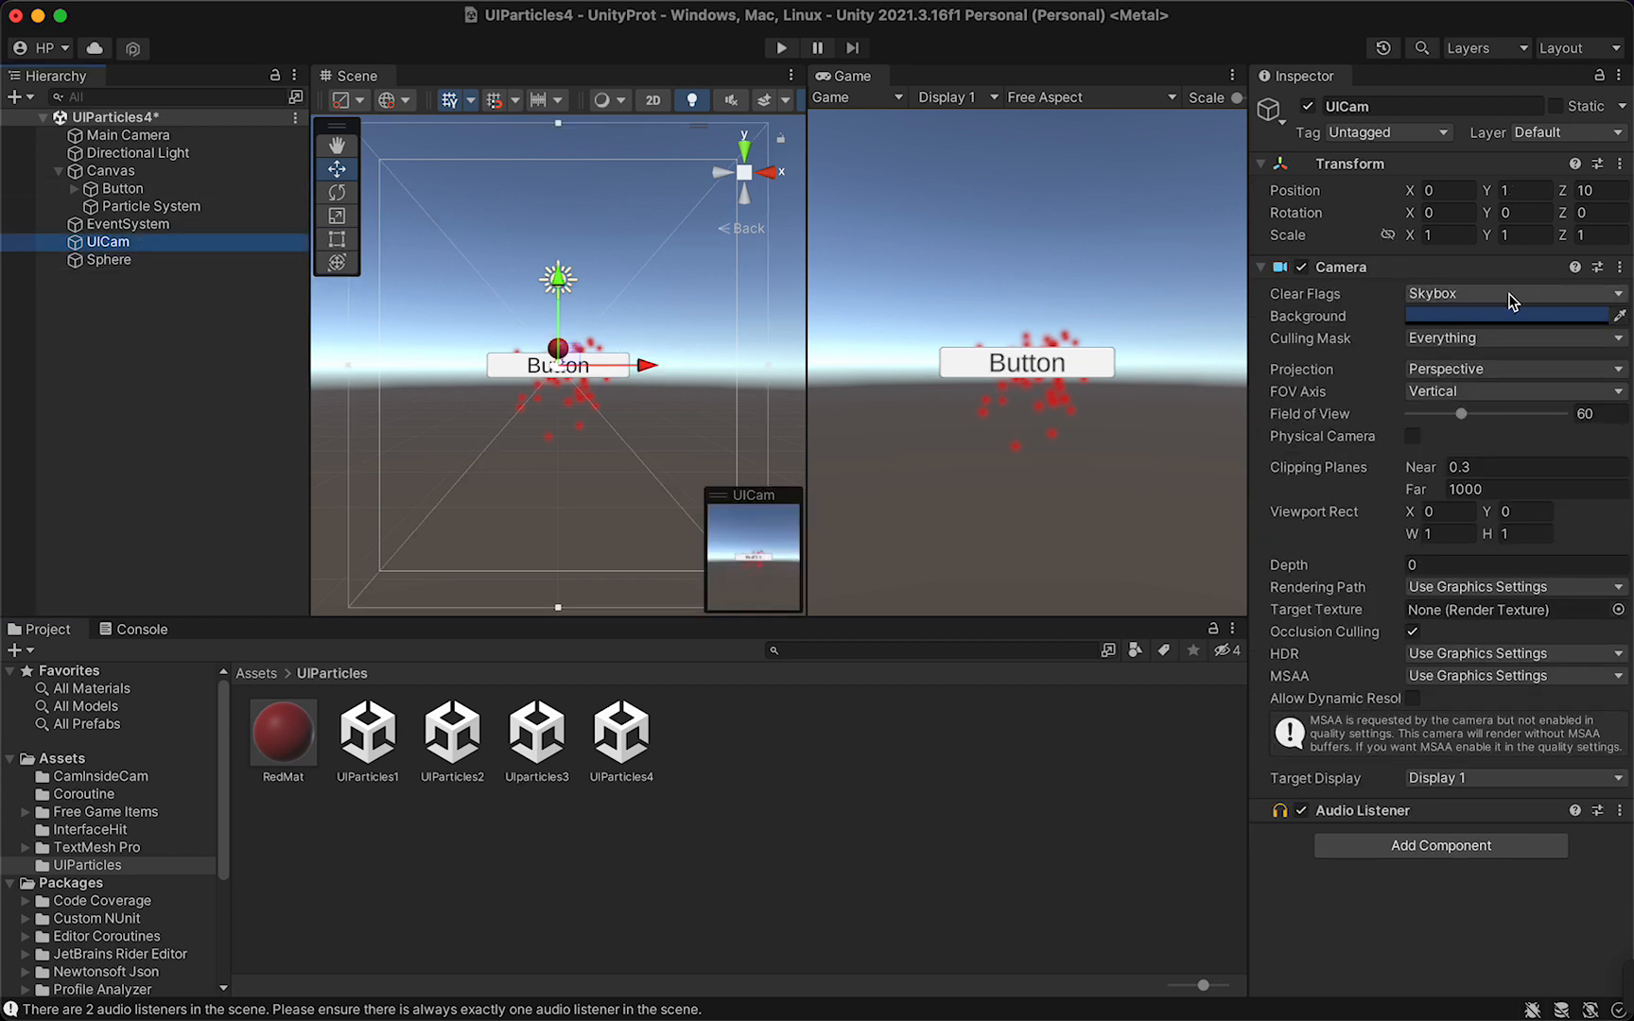
left_click(1621, 812)
left_click(1452, 784)
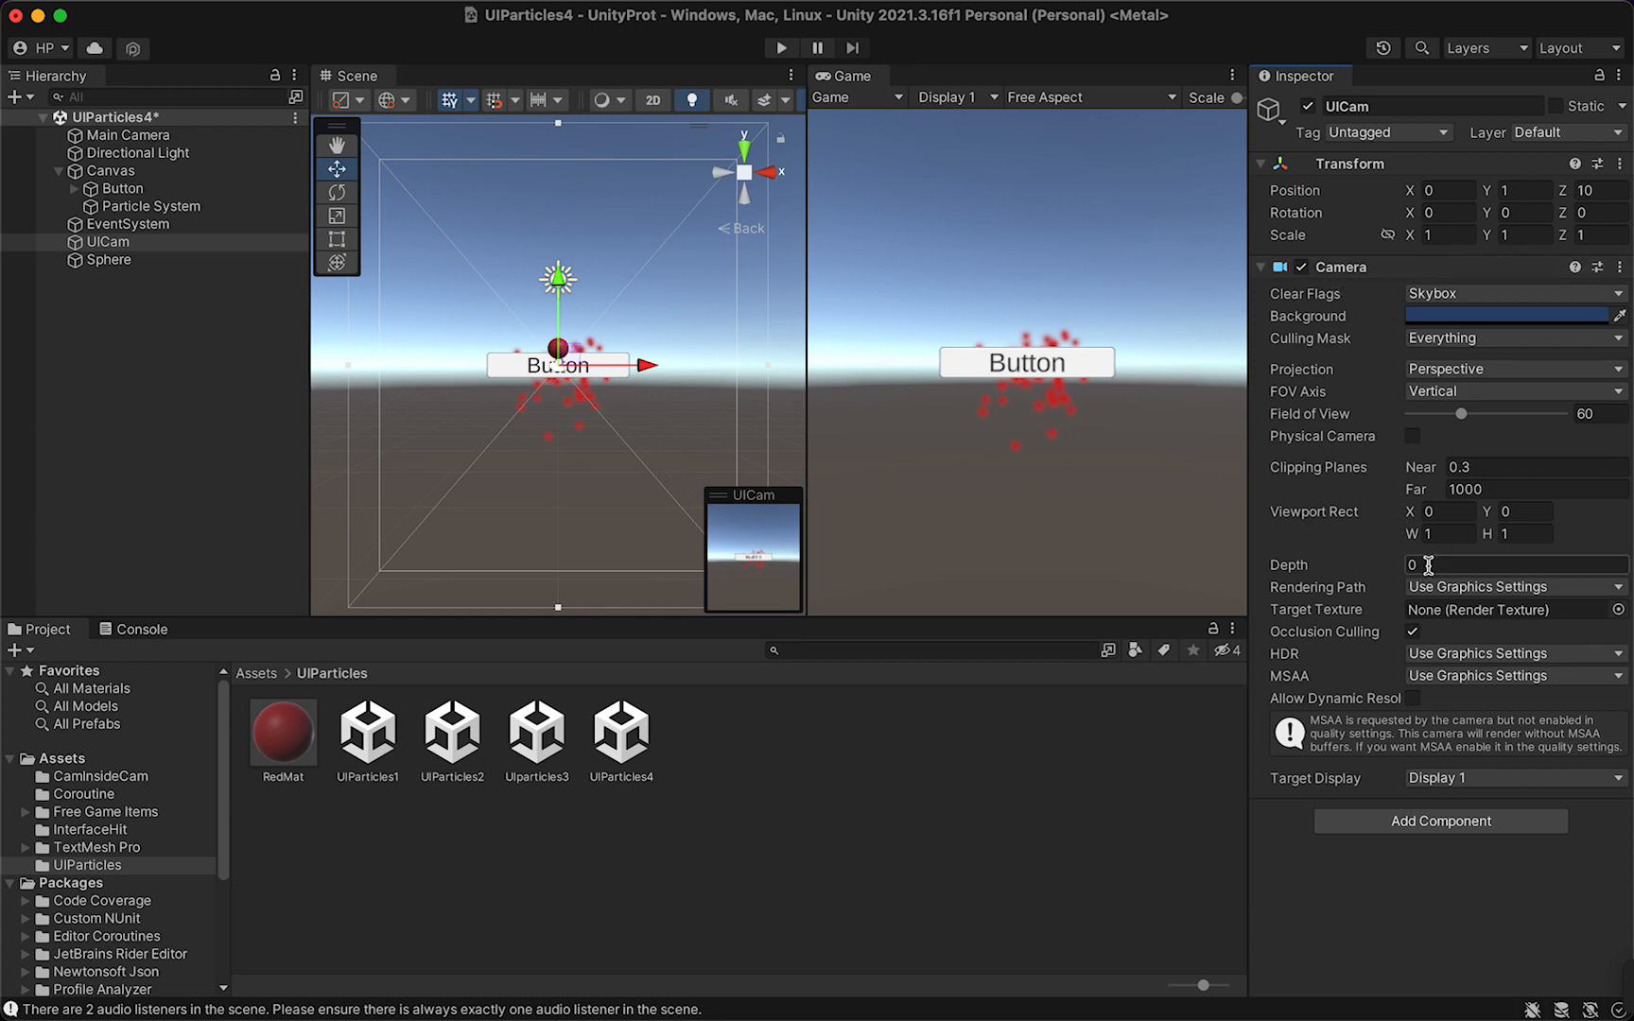
Compare the depth values of Main Camera and UICam, and set UICam's Clear Flags to Depth only.
left_click(265, 135)
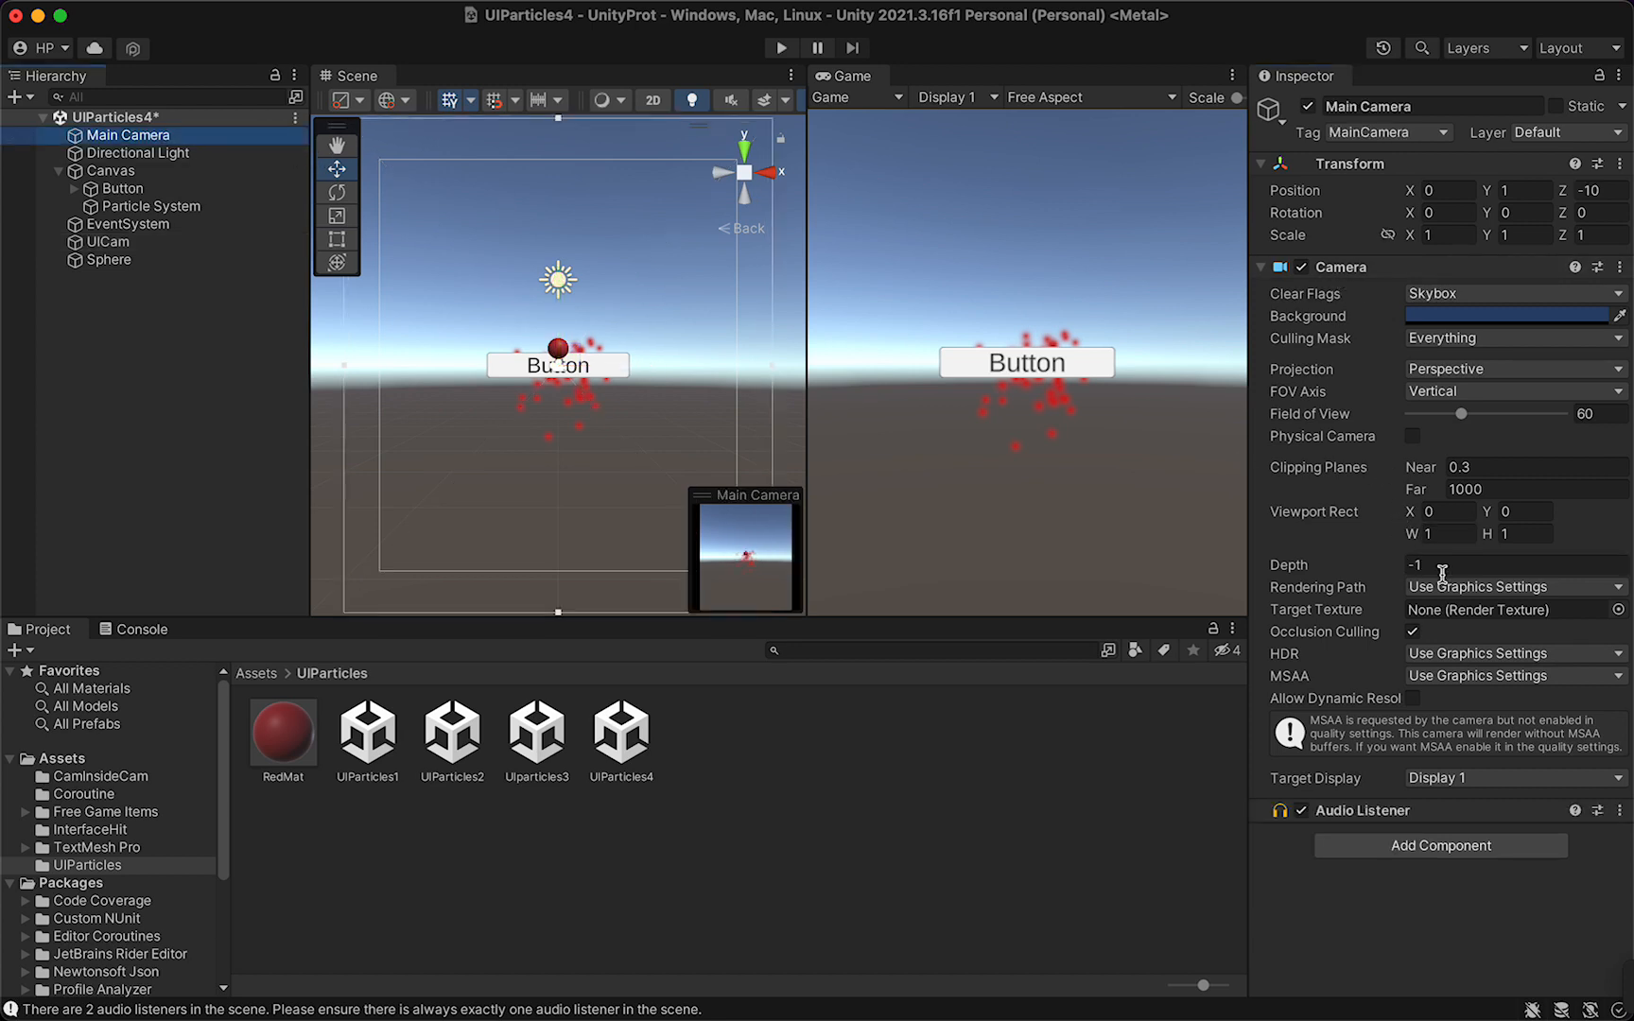
left_click(128, 242)
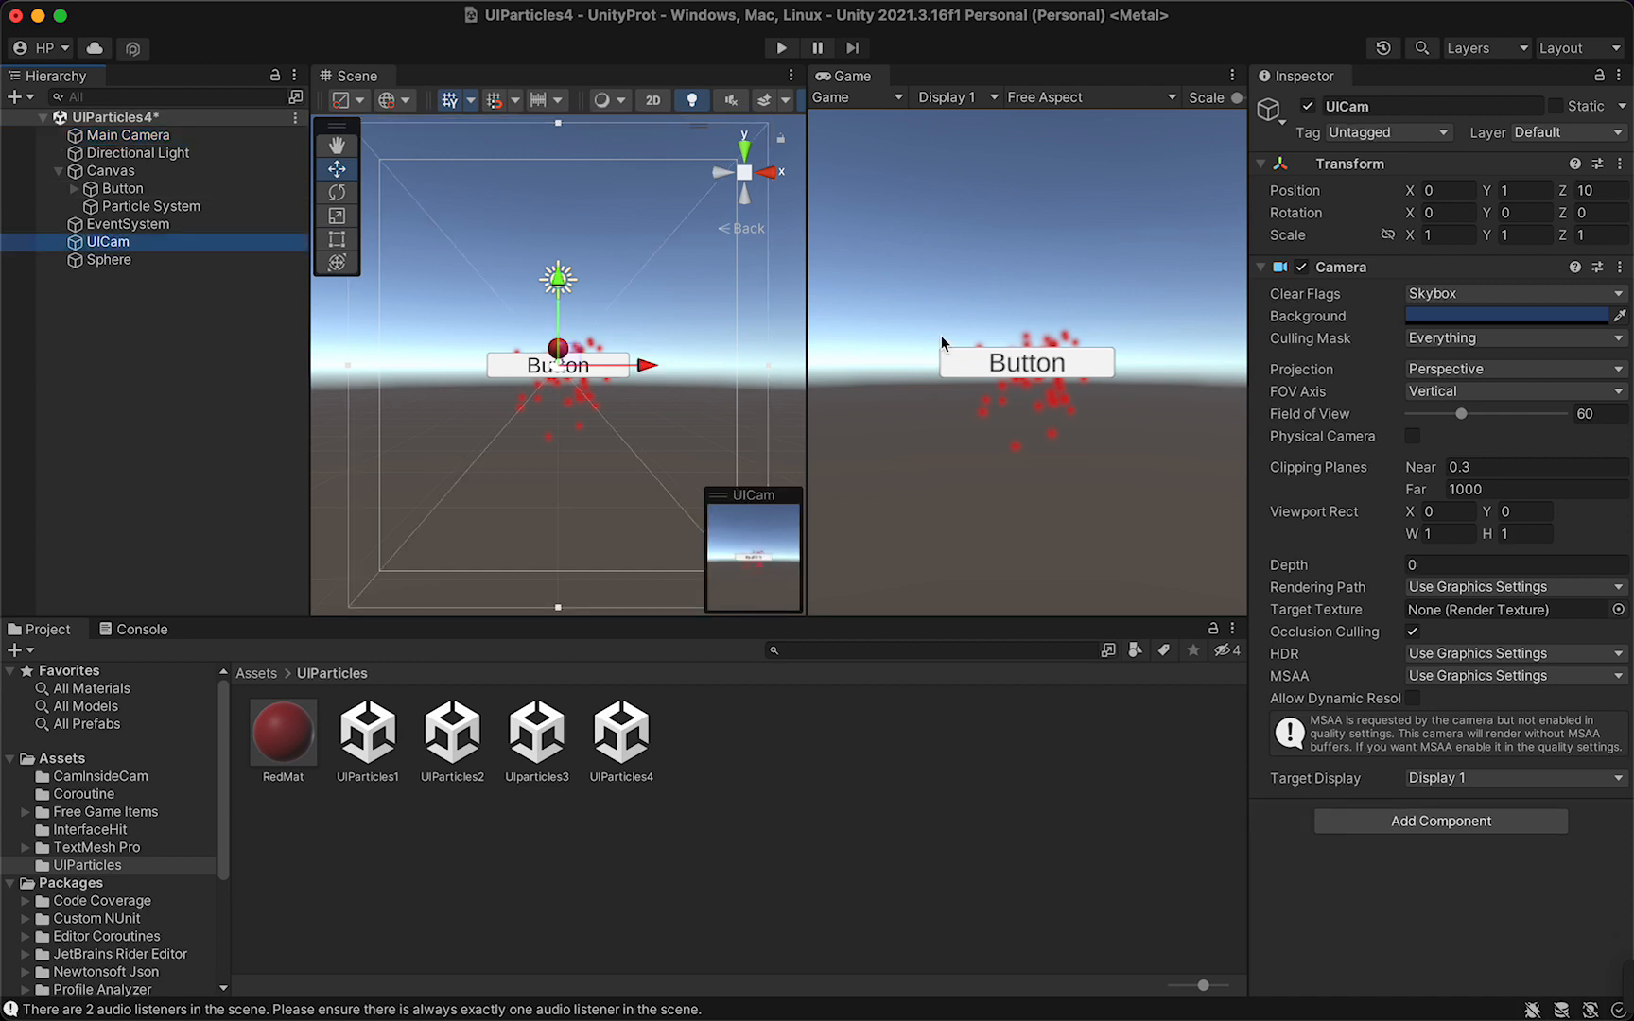
left_click(1452, 295)
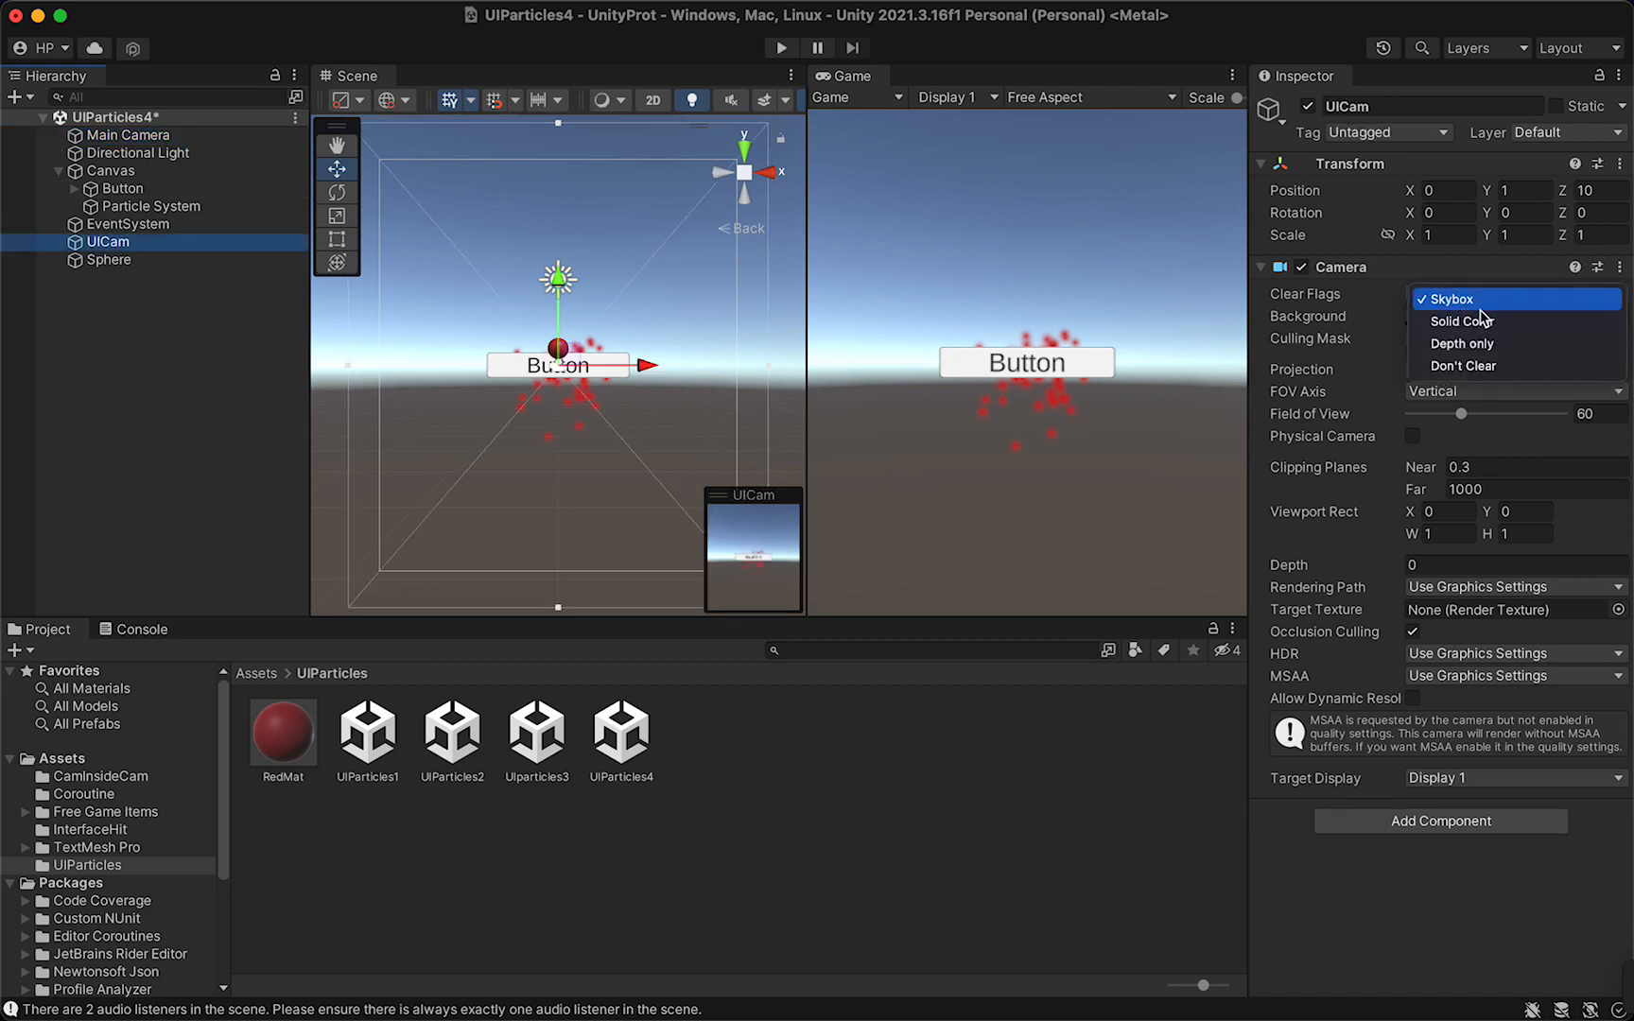
left_click(1432, 344)
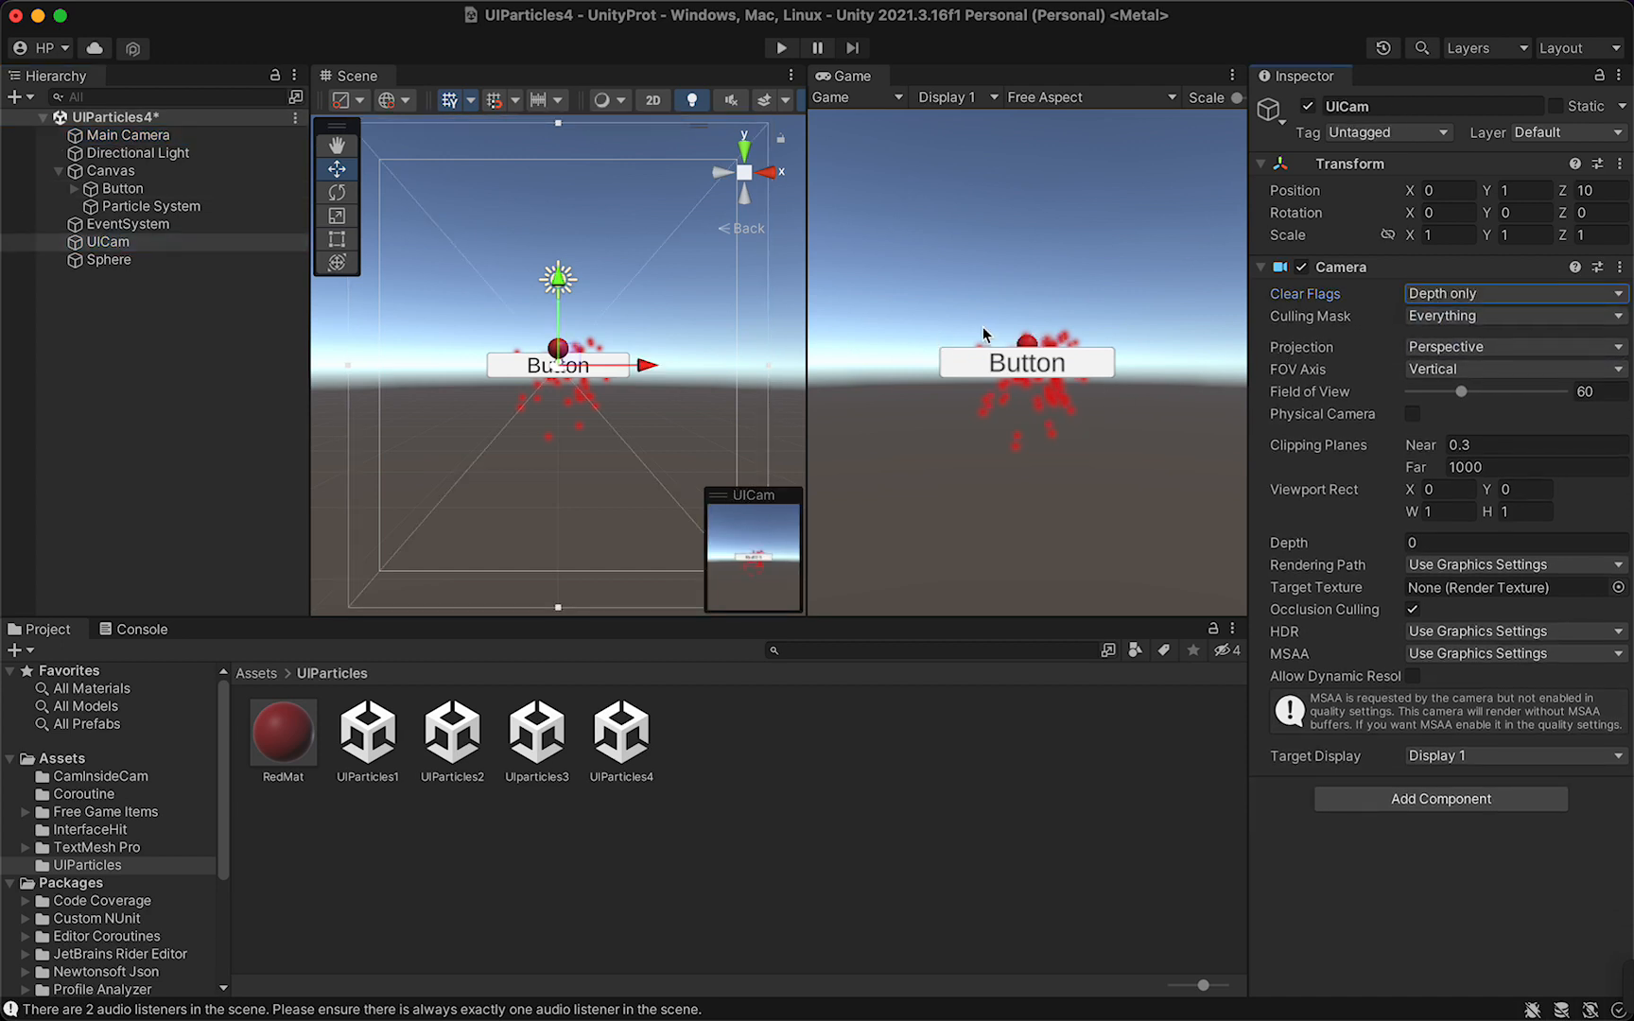
Raise the sphere above the button to about Y 3.91.
left_click_drag(560, 281, 565, 199)
key("super+z")
left_click(179, 264)
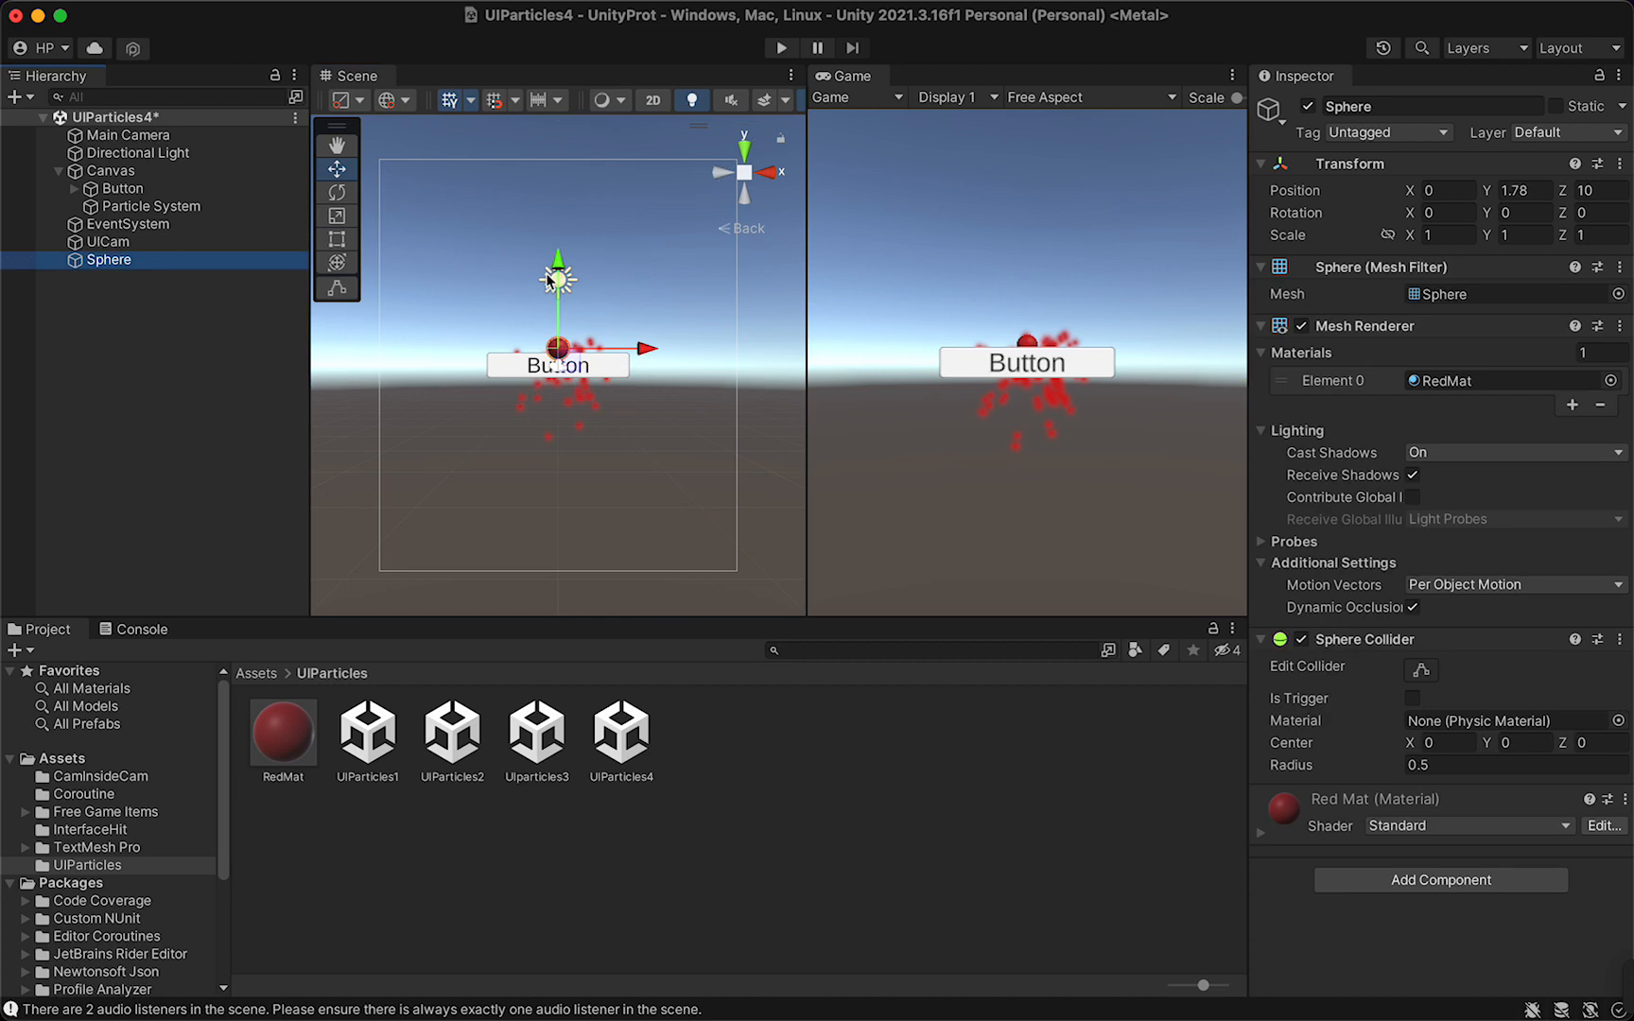
left_click_drag(559, 270, 559, 225)
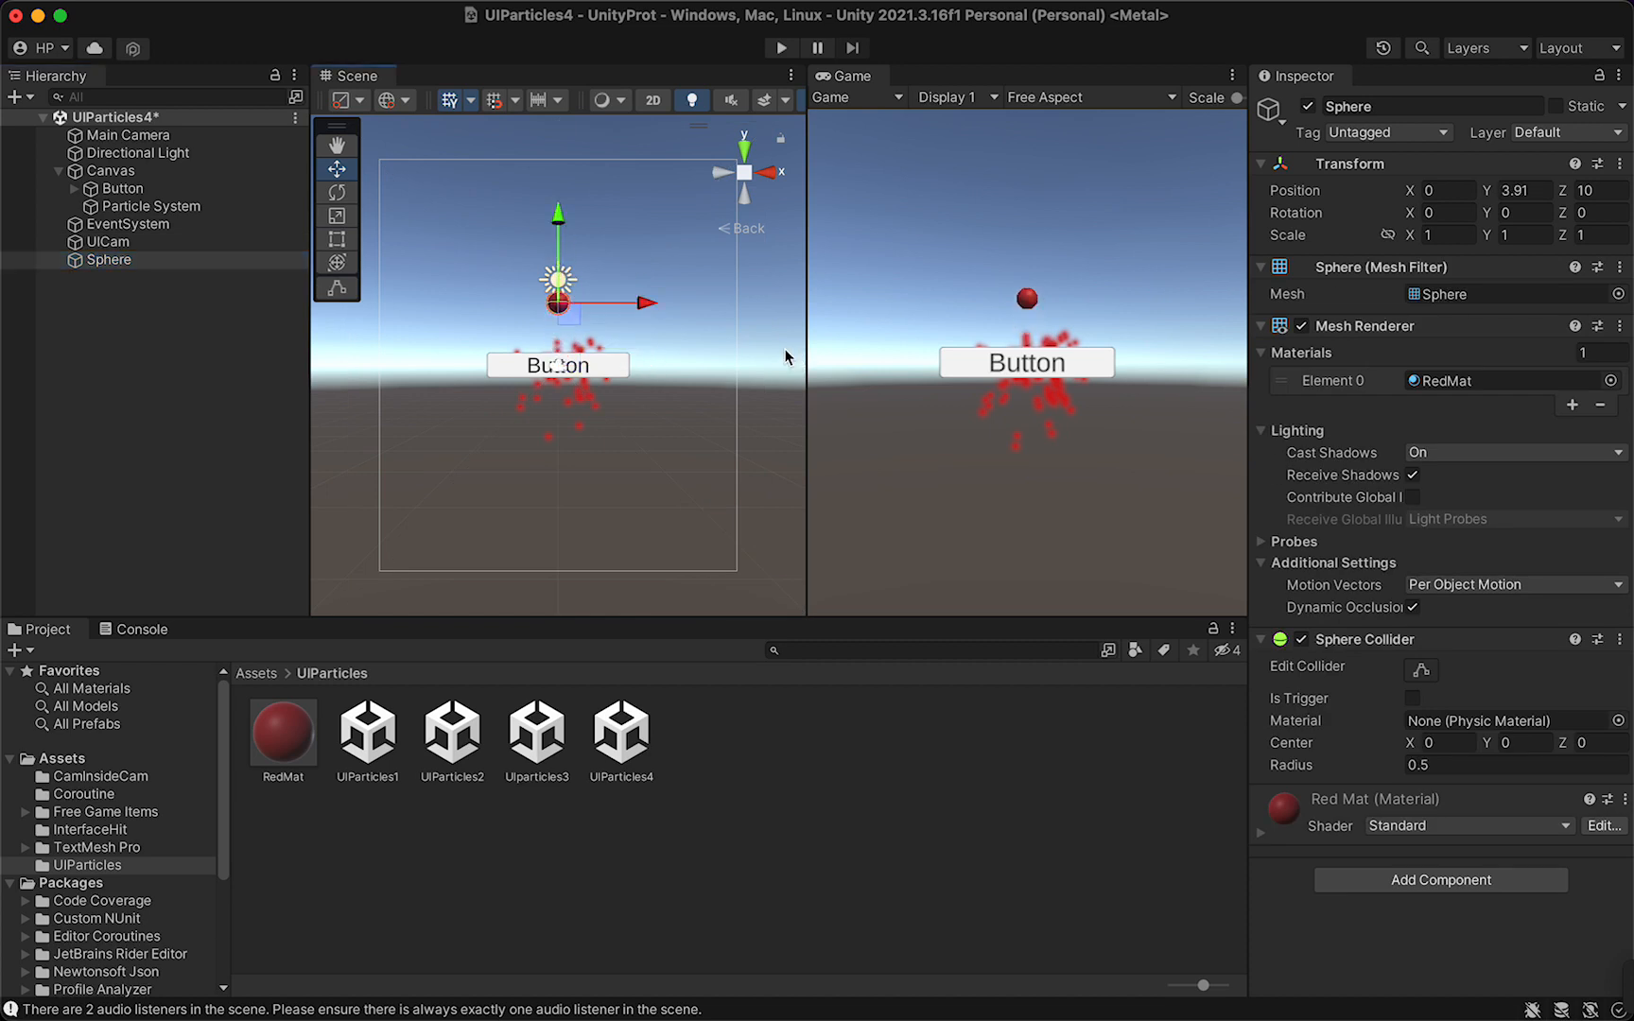
Run the scene and test an X rotation of 180 on the Particle System in play mode.
left_click(782, 49)
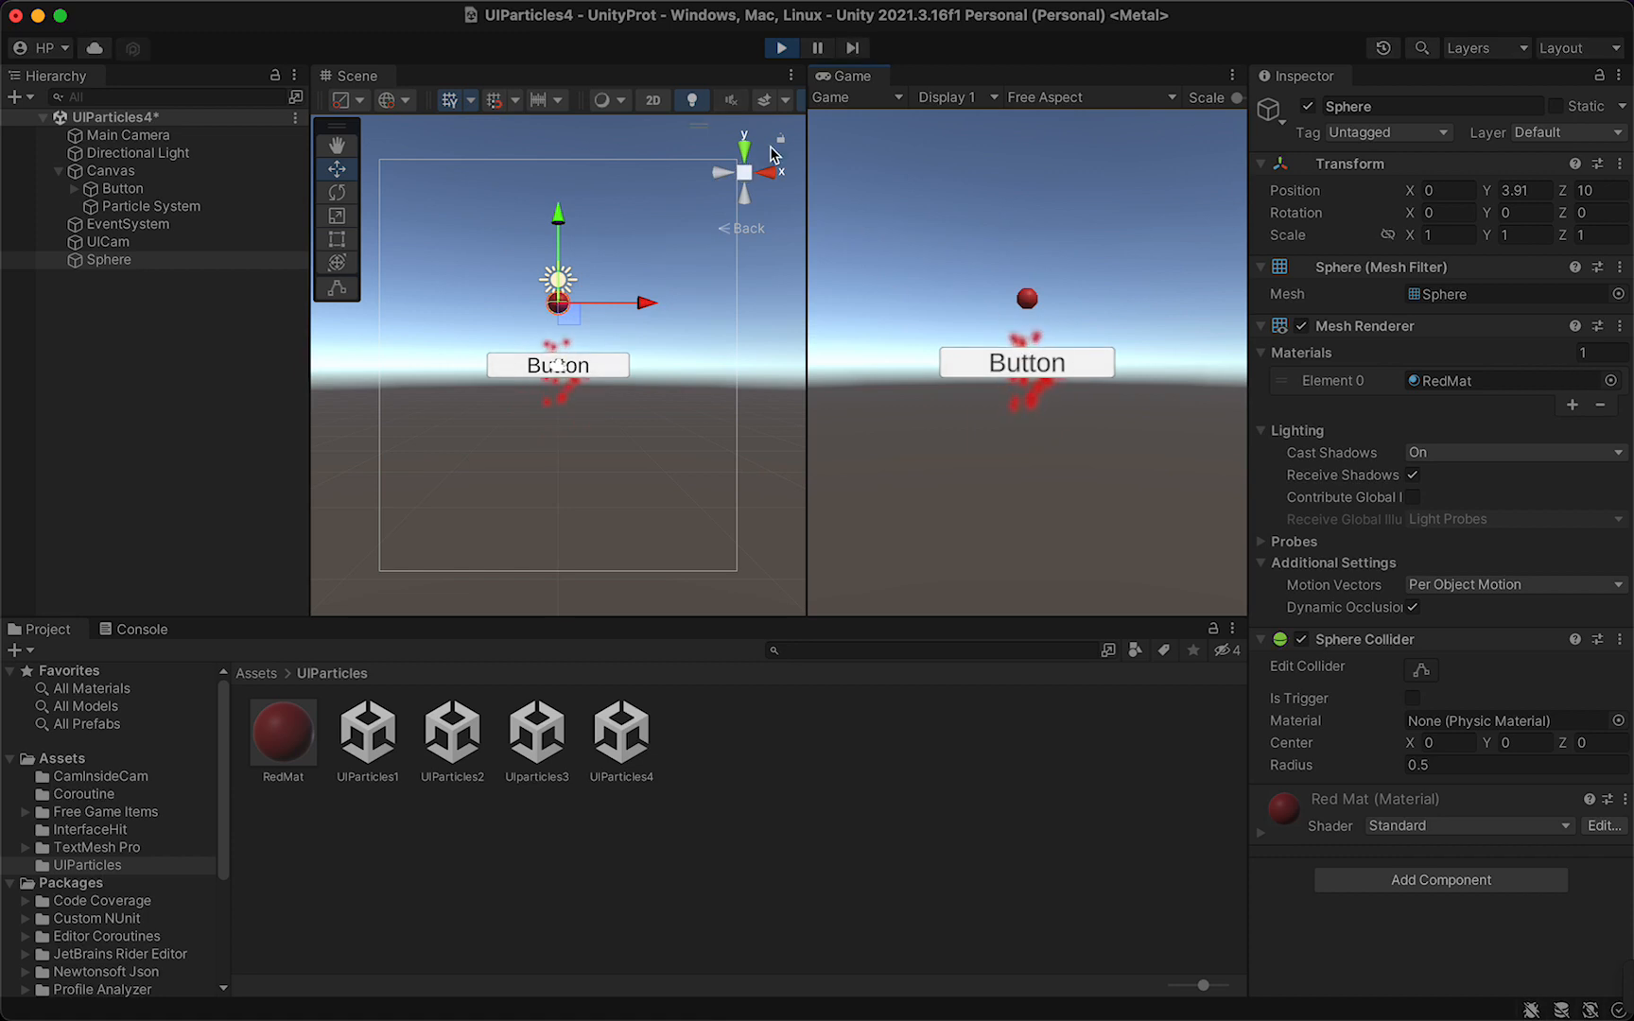
left_click(156, 206)
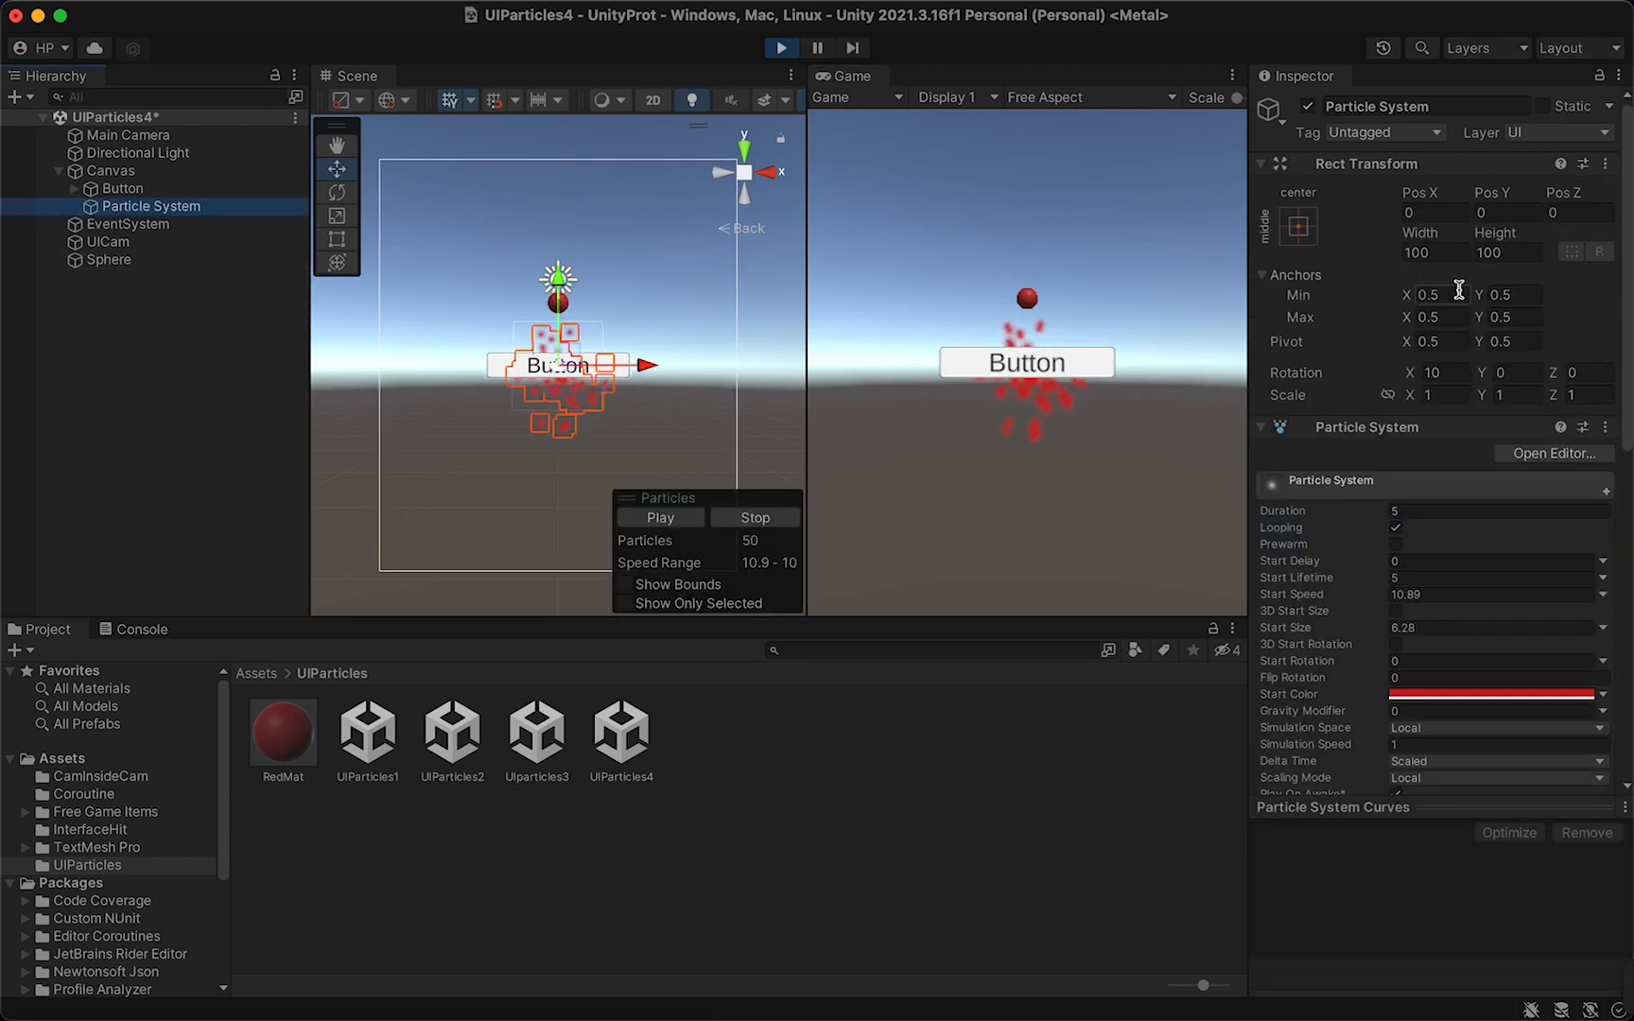
left_click(1455, 373)
type("180")
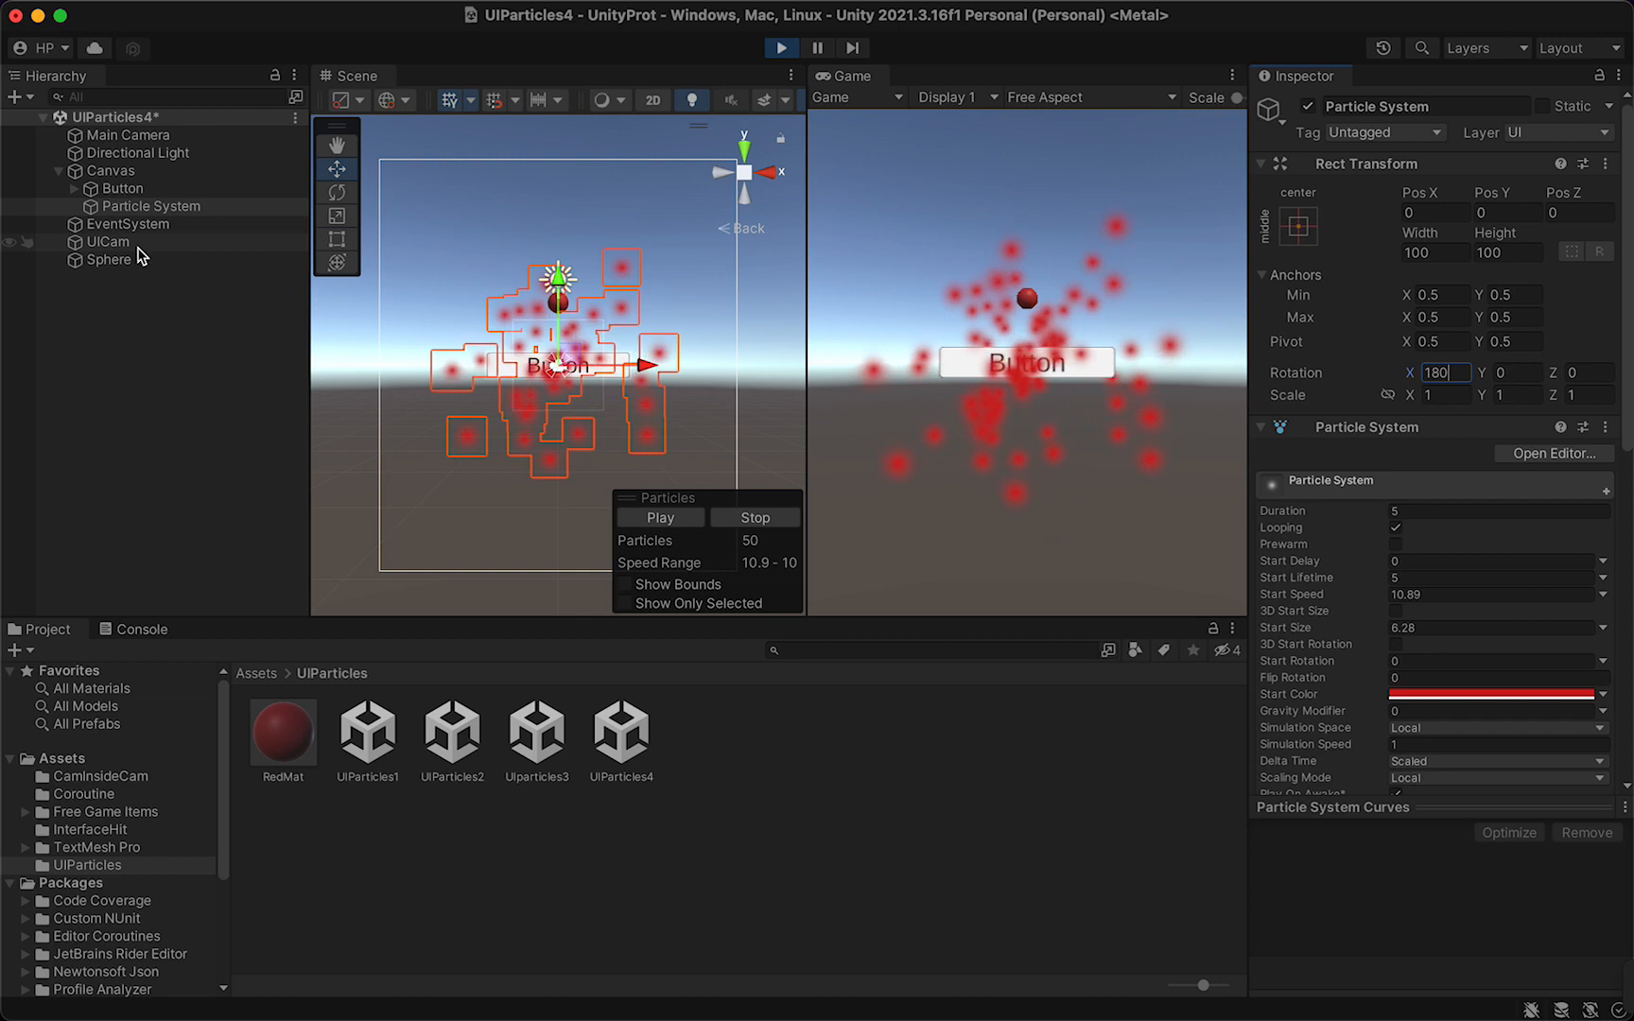
Switch UICam's Camera component off and back on to check what Main Camera renders, and stop play mode.
left_click(109, 242)
left_click(1302, 268)
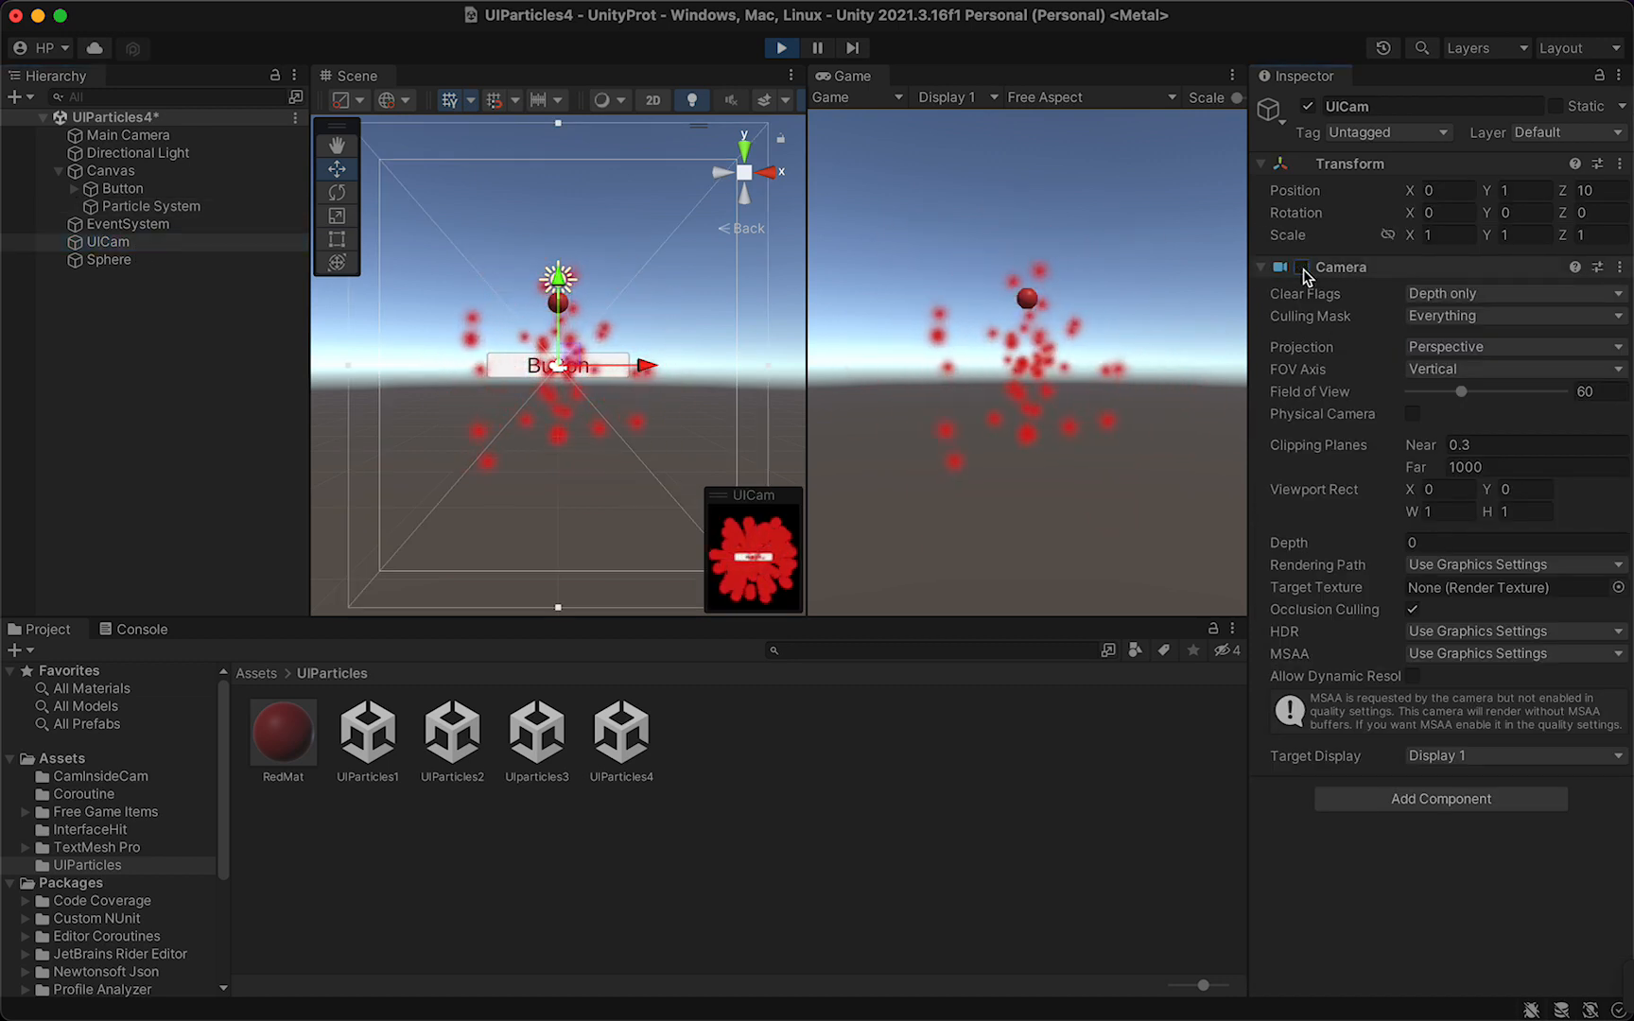
left_click(1303, 268)
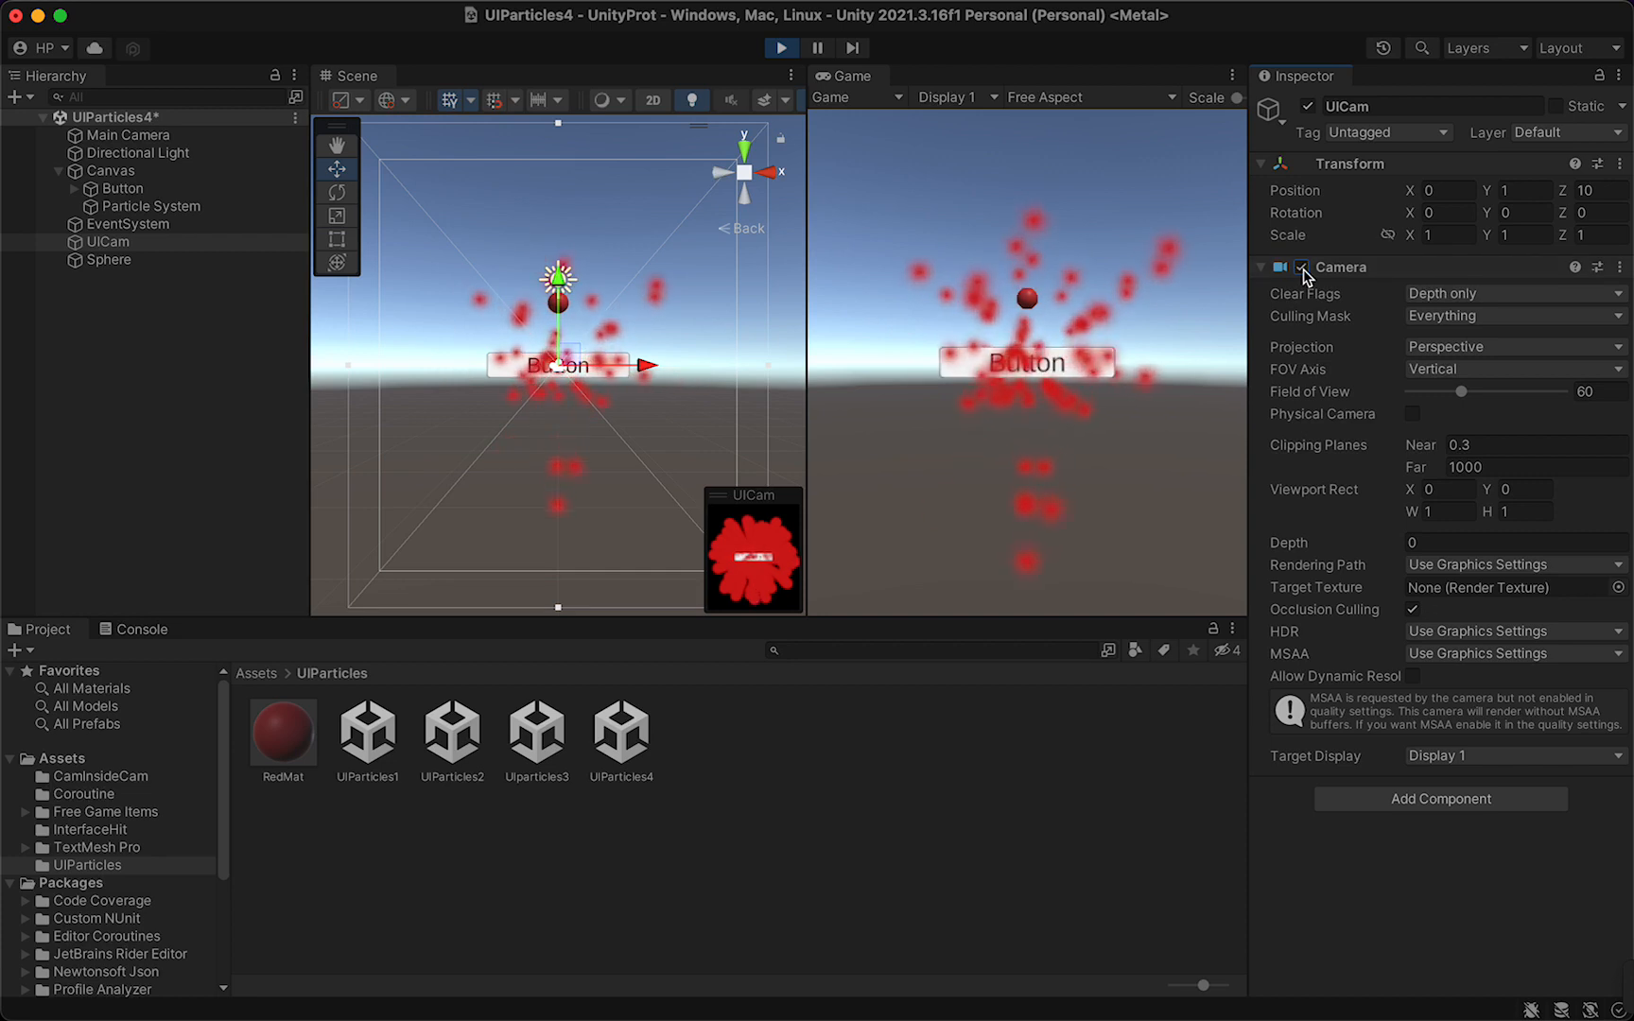
left_click(777, 53)
Exclude the UI layer from Main Camera's culling mask.
left_click(128, 135)
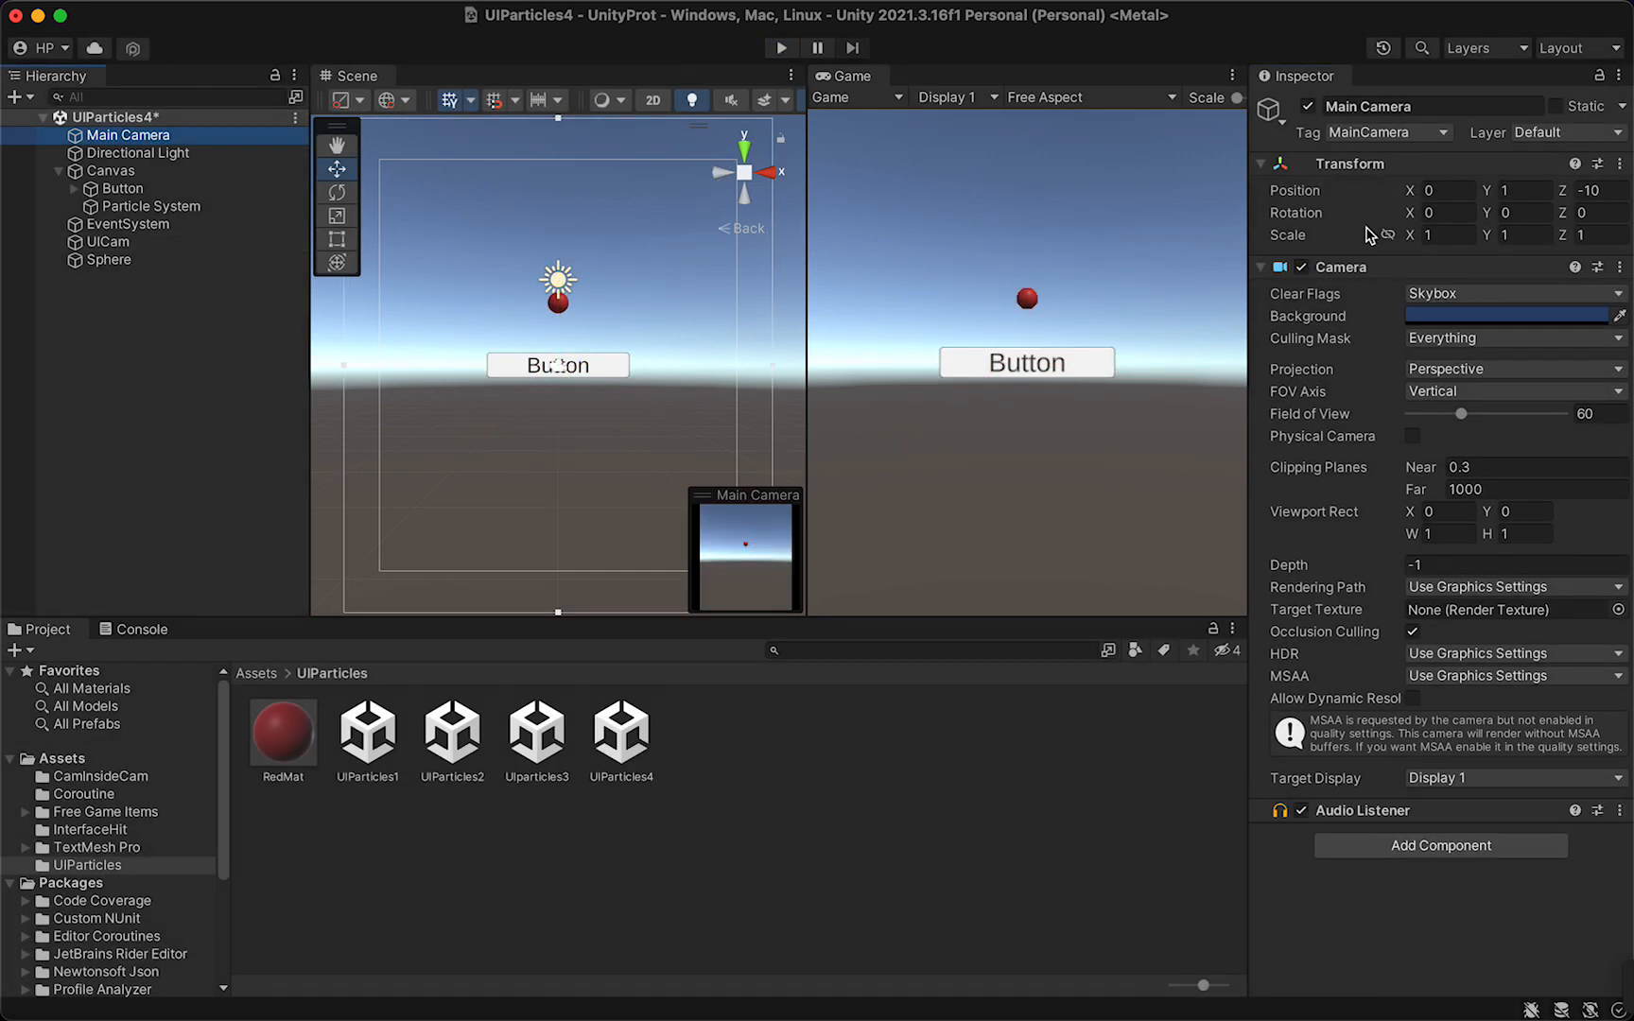
left_click(1456, 340)
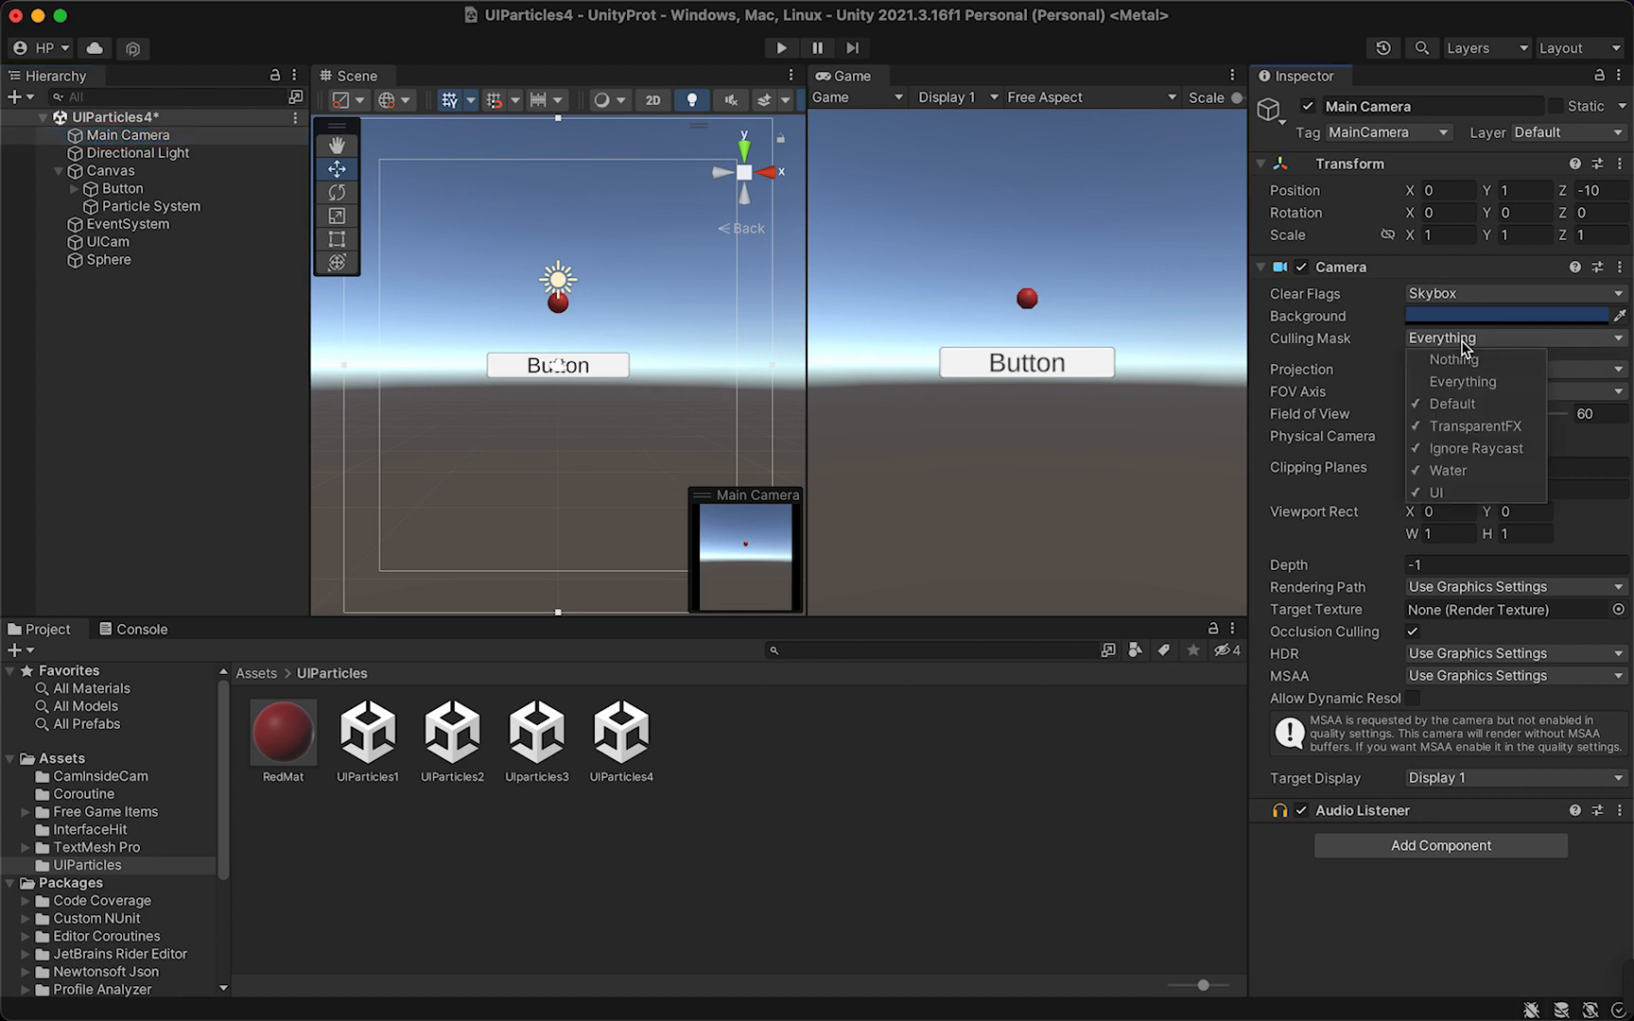
left_click(1453, 504)
left_click(933, 168)
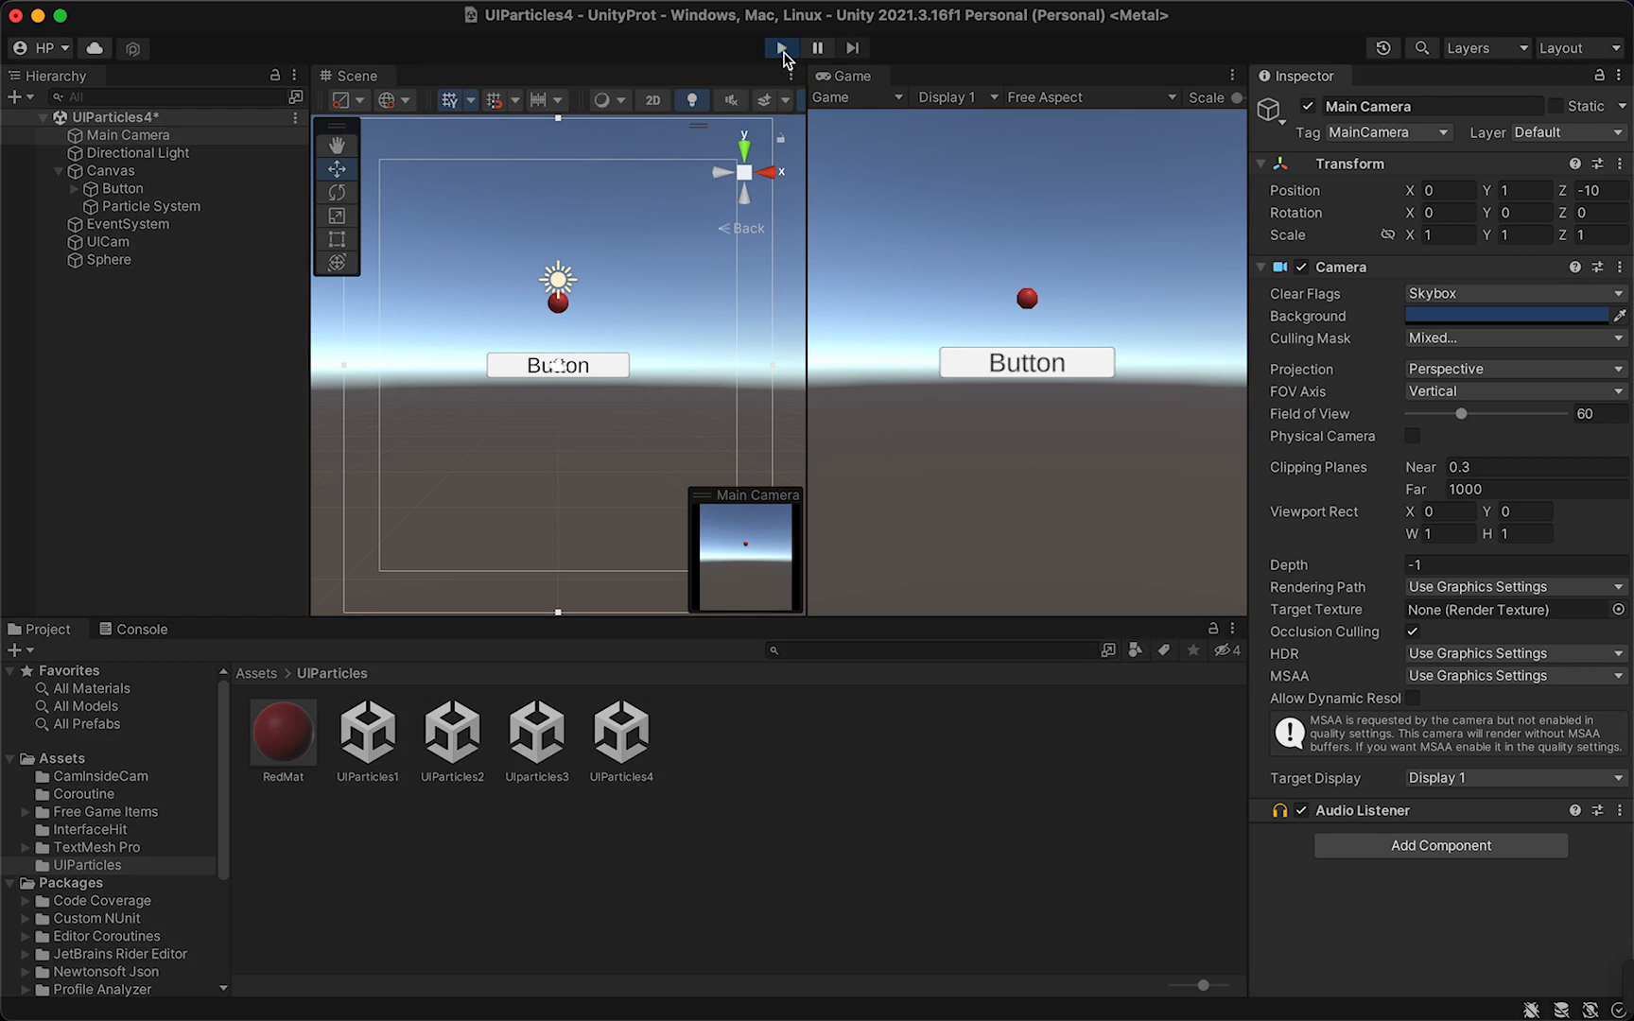
Run the scene and toggle UICam's Camera component off and on to check the updated culling.
left_click(781, 48)
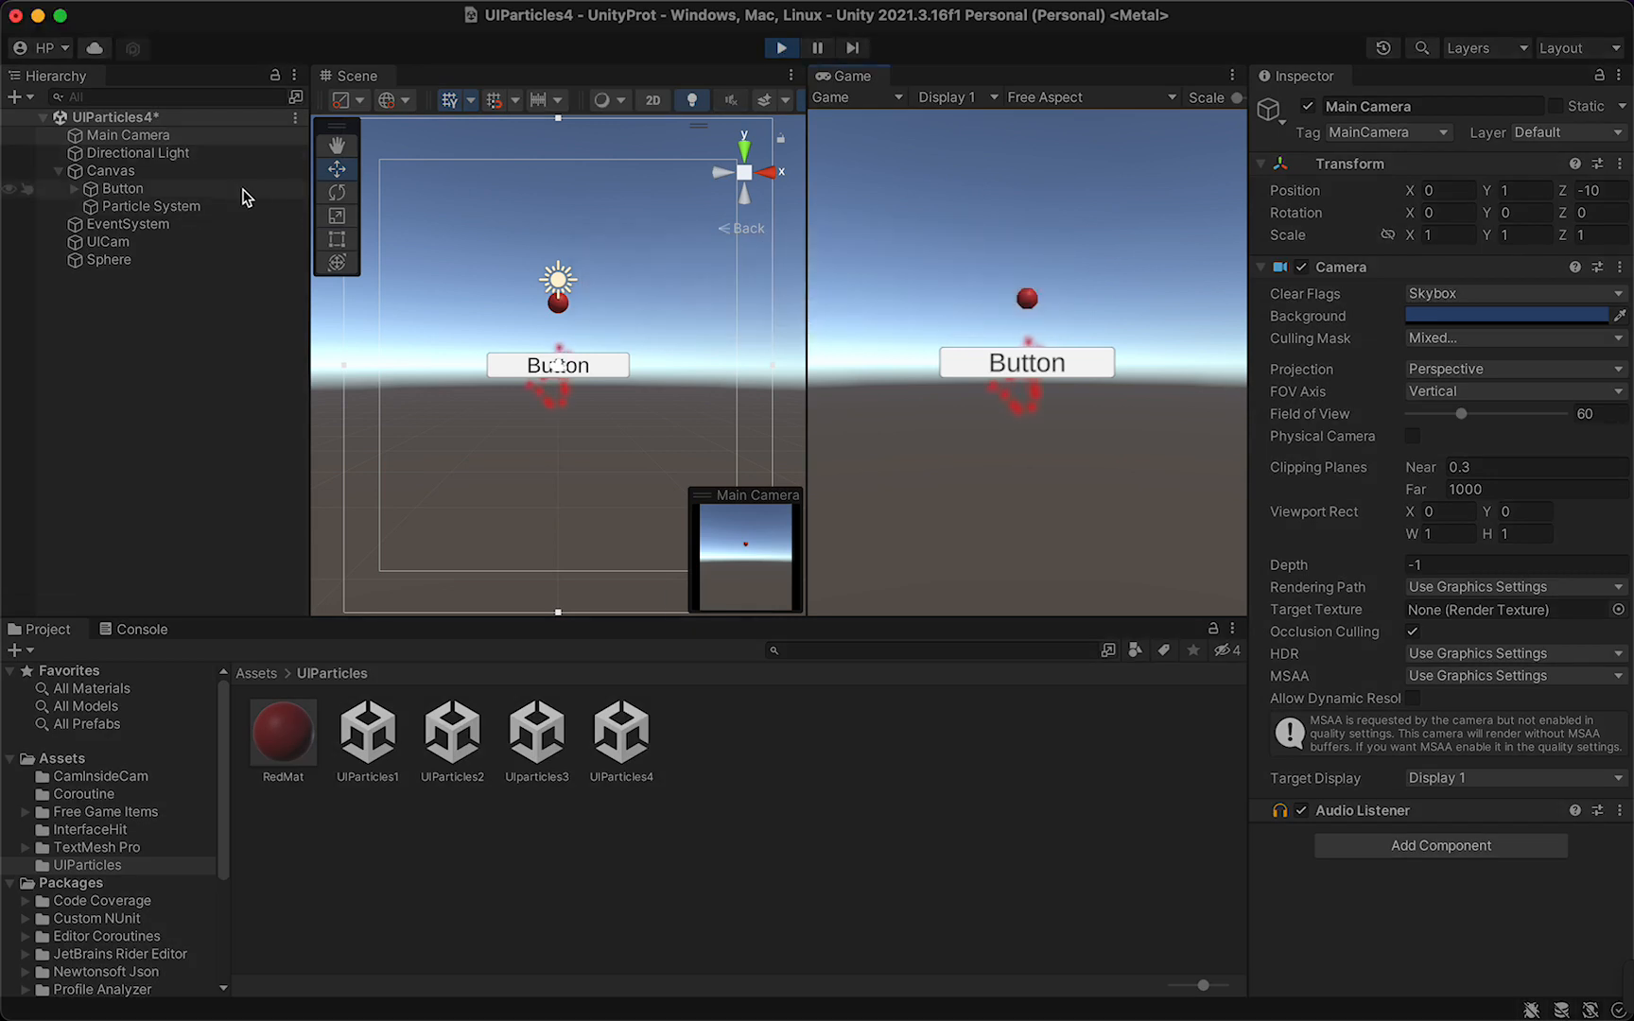
left_click(145, 244)
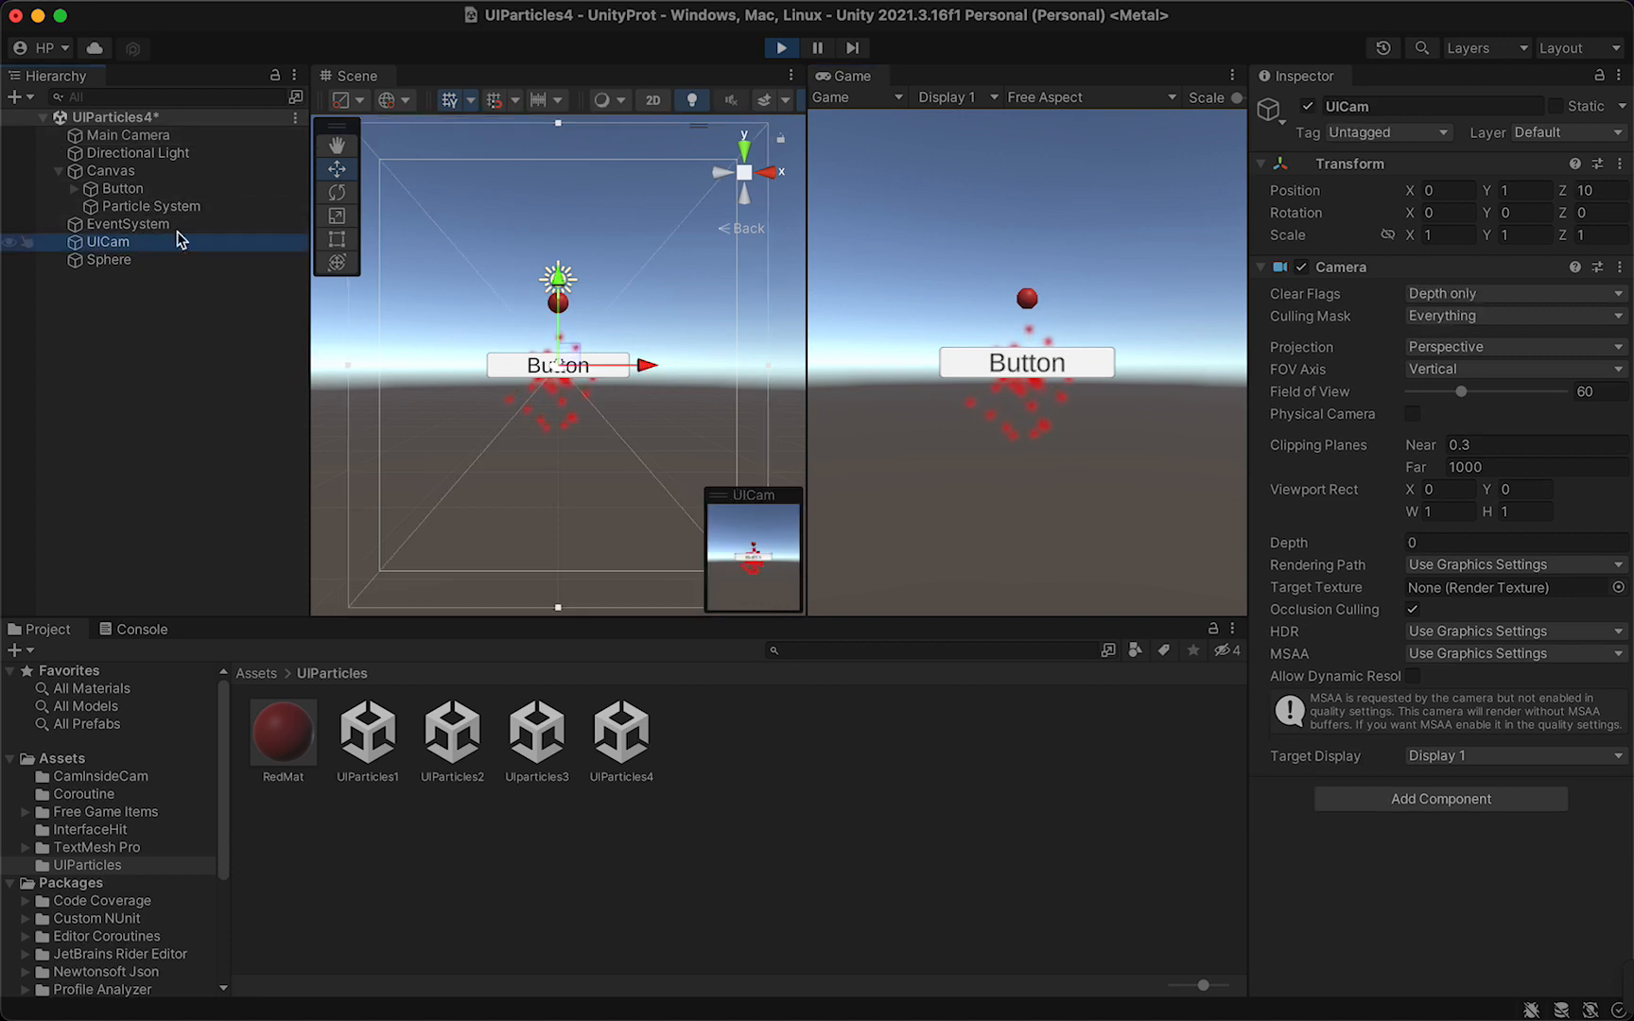
left_click(1302, 267)
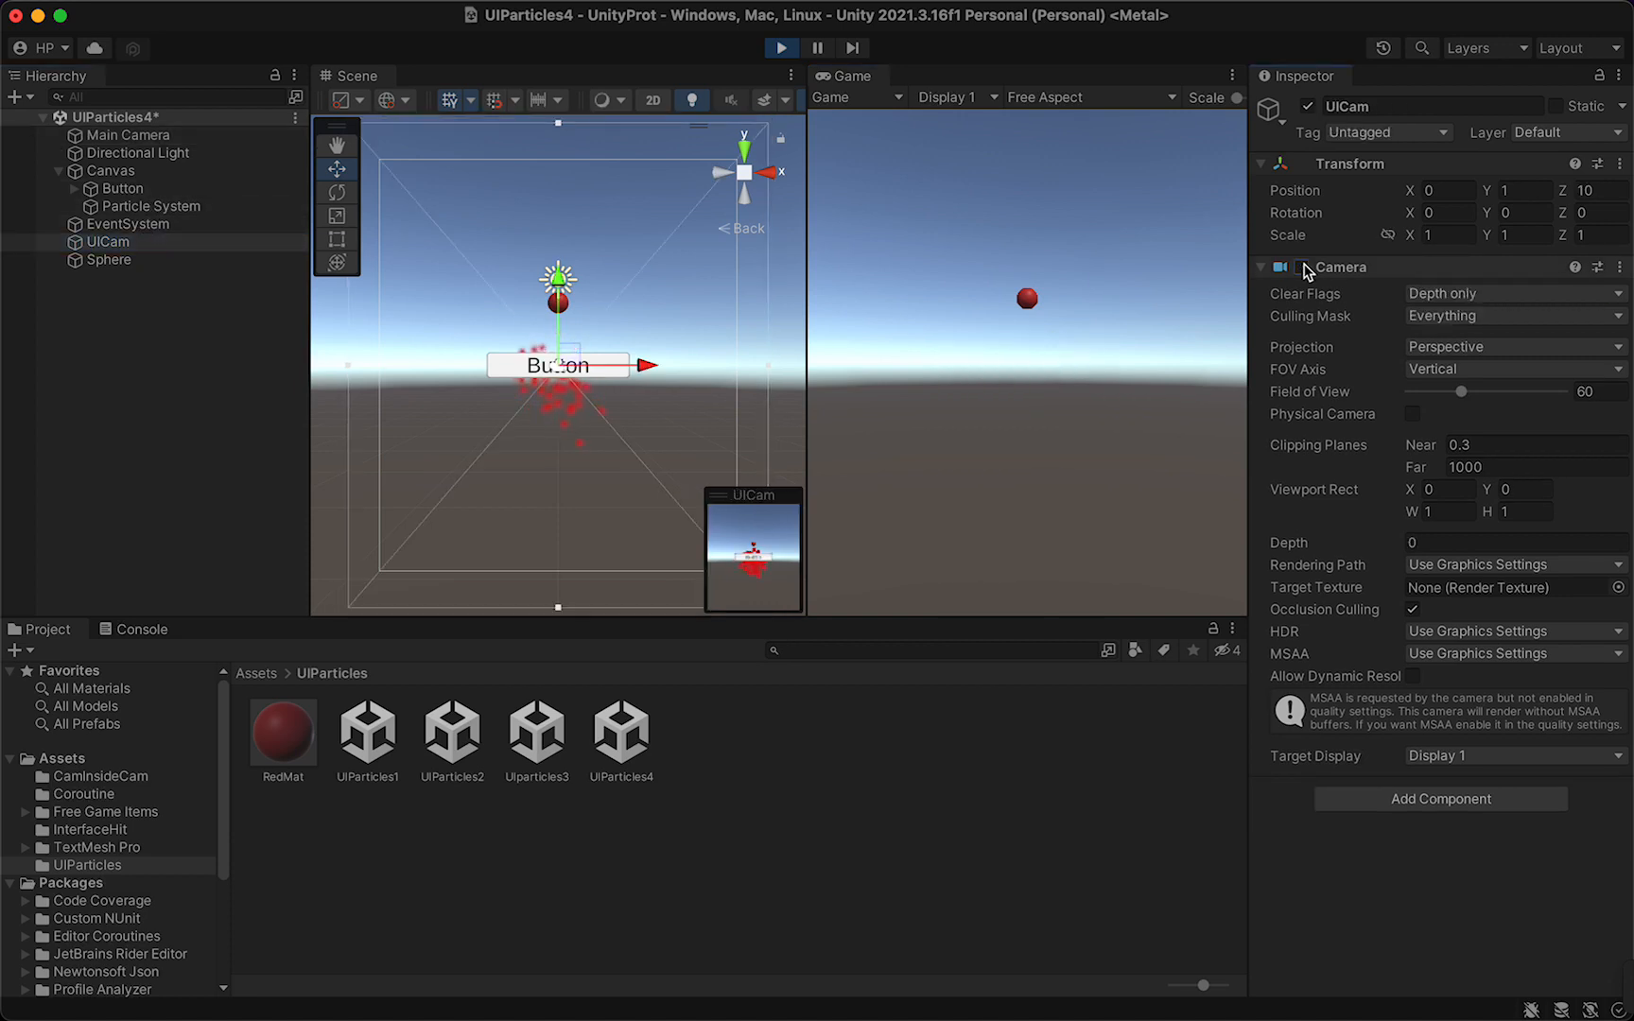
left_click(1303, 268)
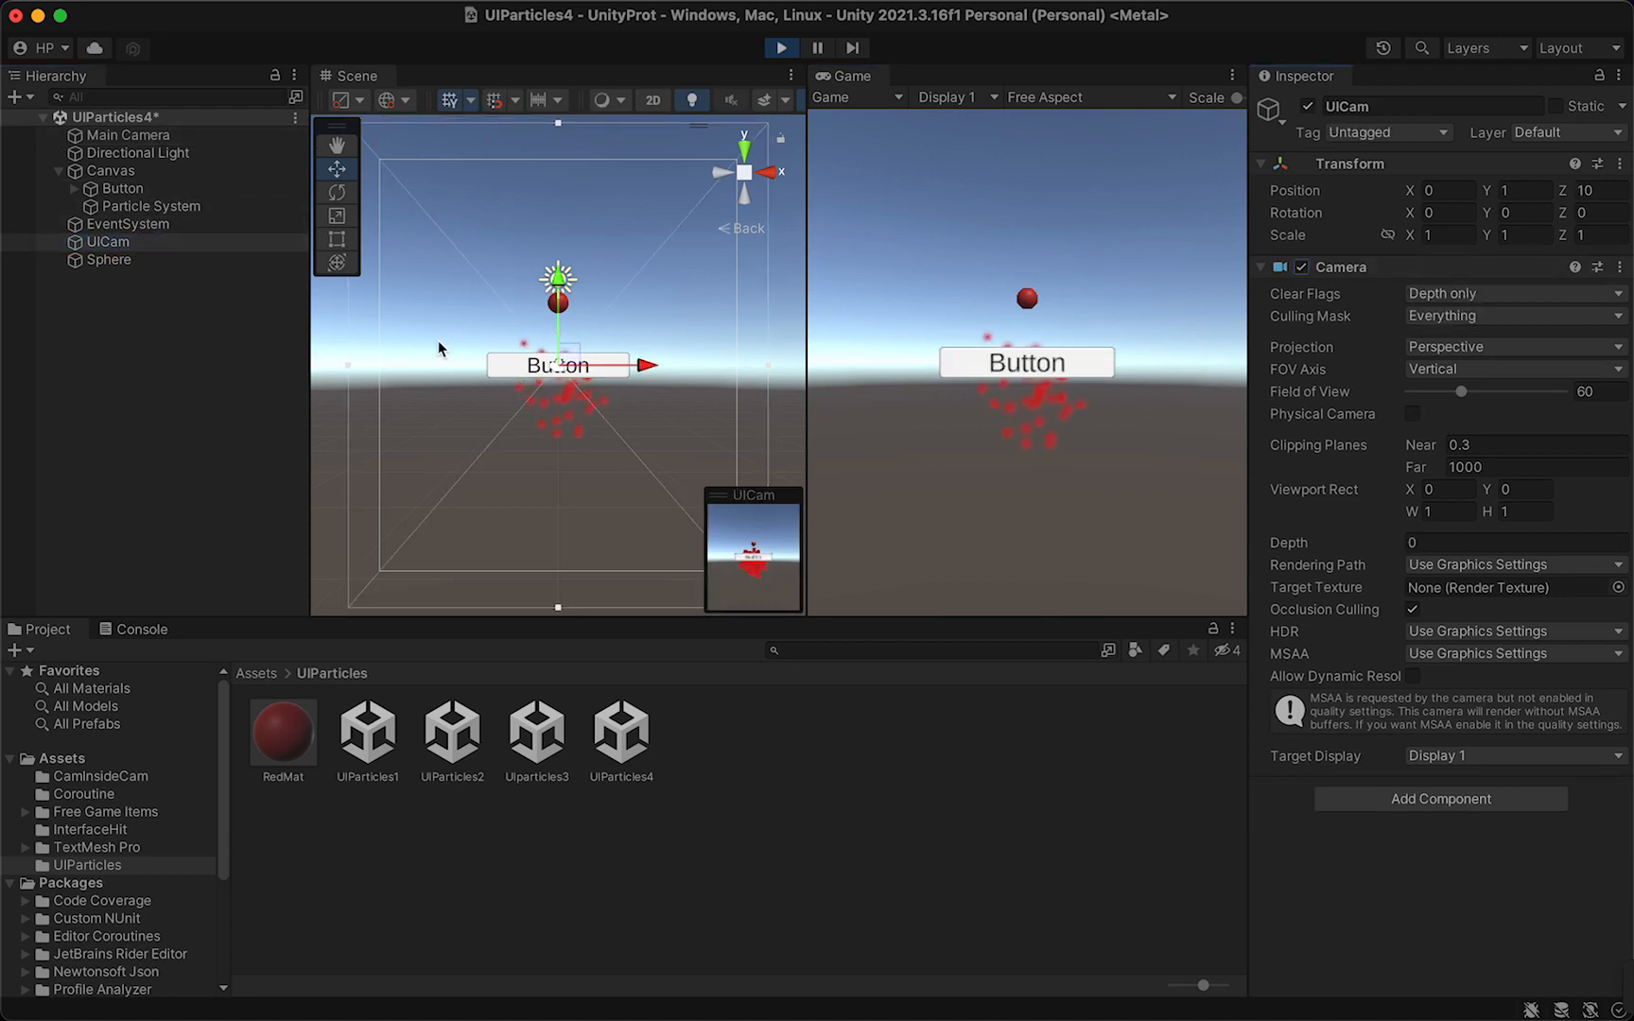
Test the Particle System with an X rotation of 180 in the running scene, and exit play mode.
left_click(144, 208)
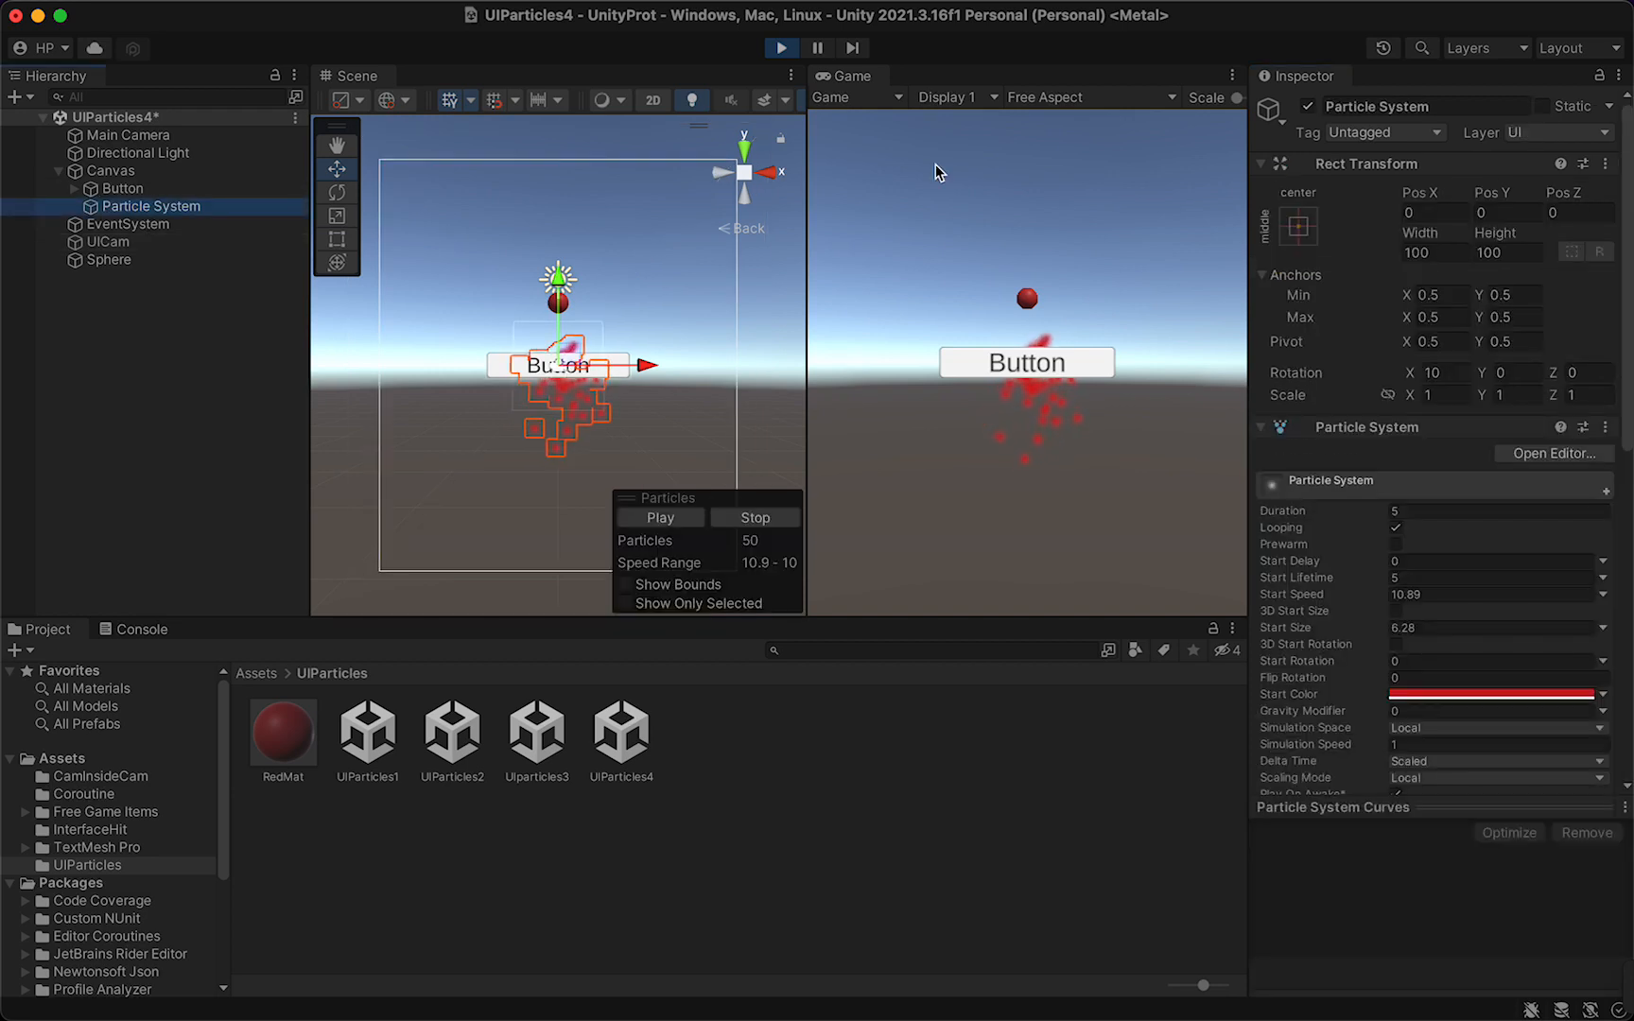
left_click(1451, 375)
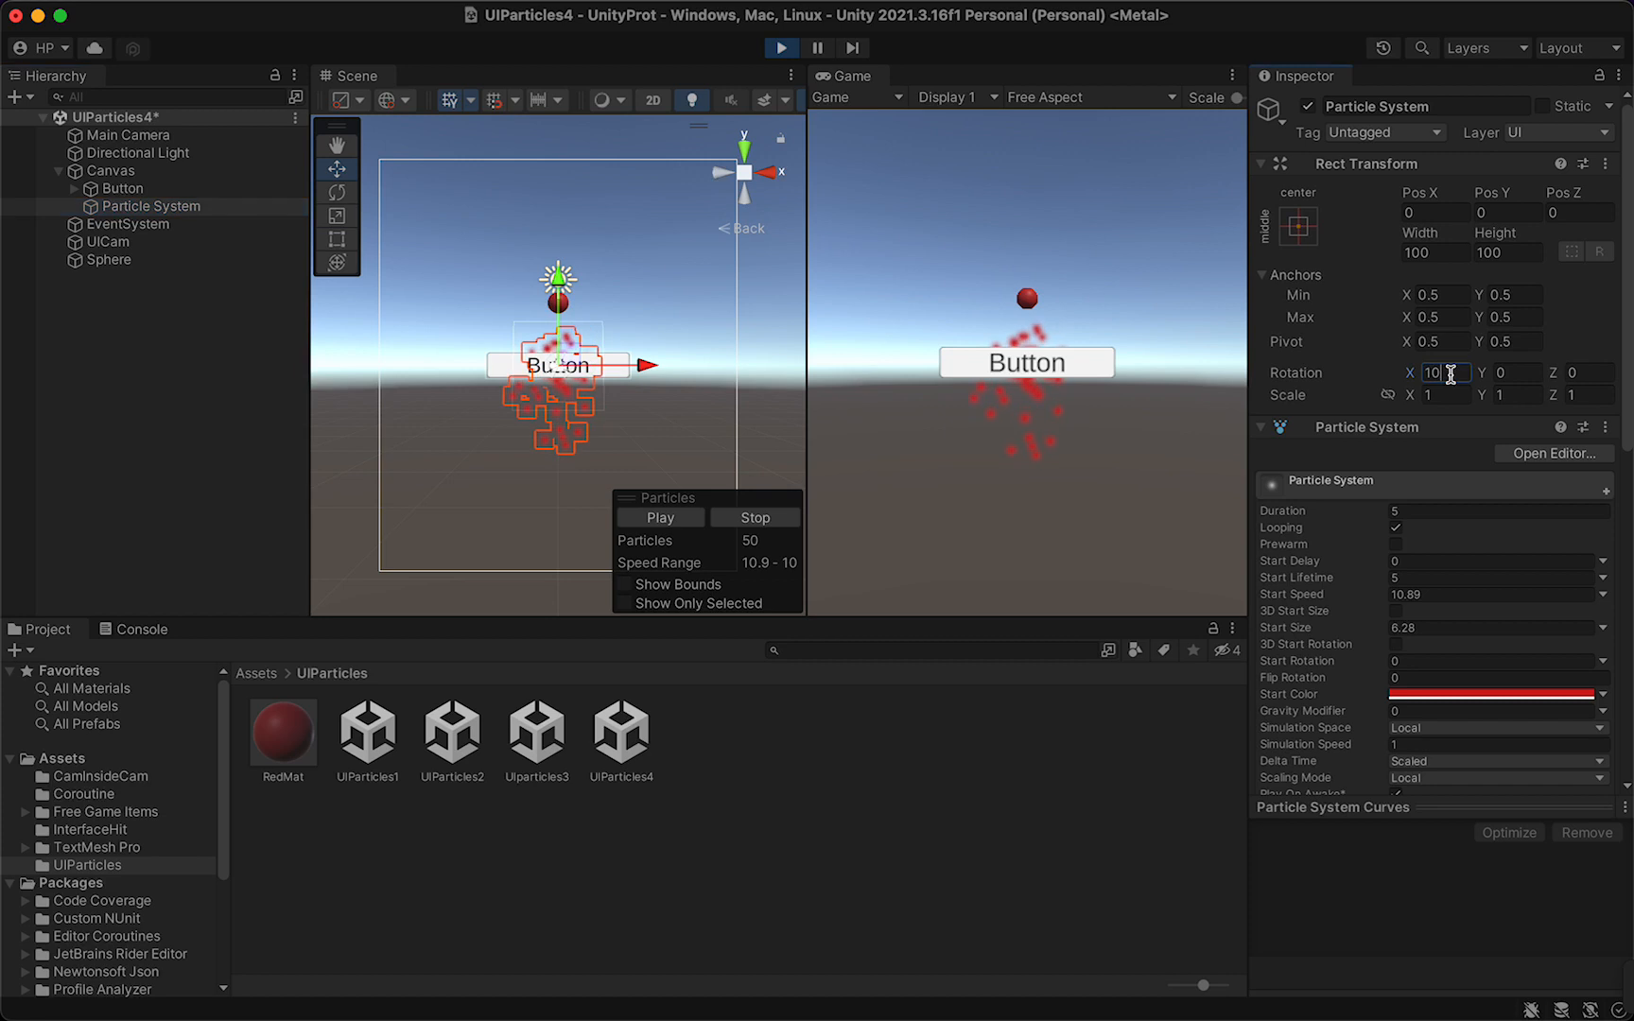
type("180")
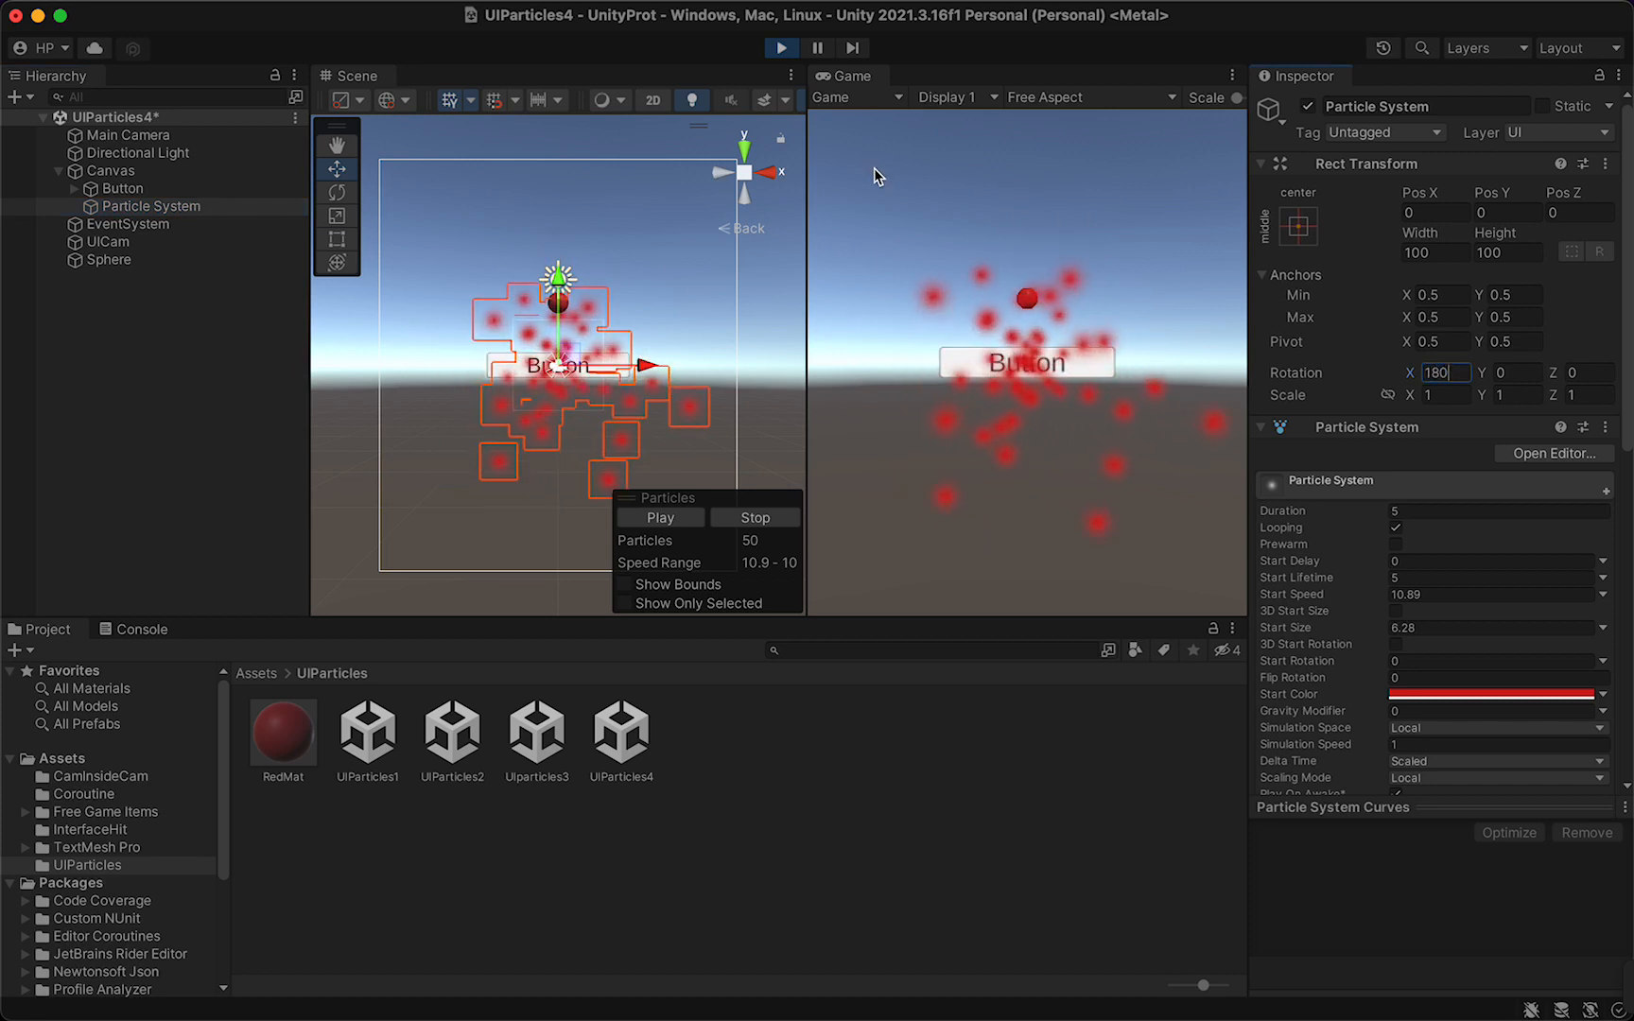
left_click(781, 48)
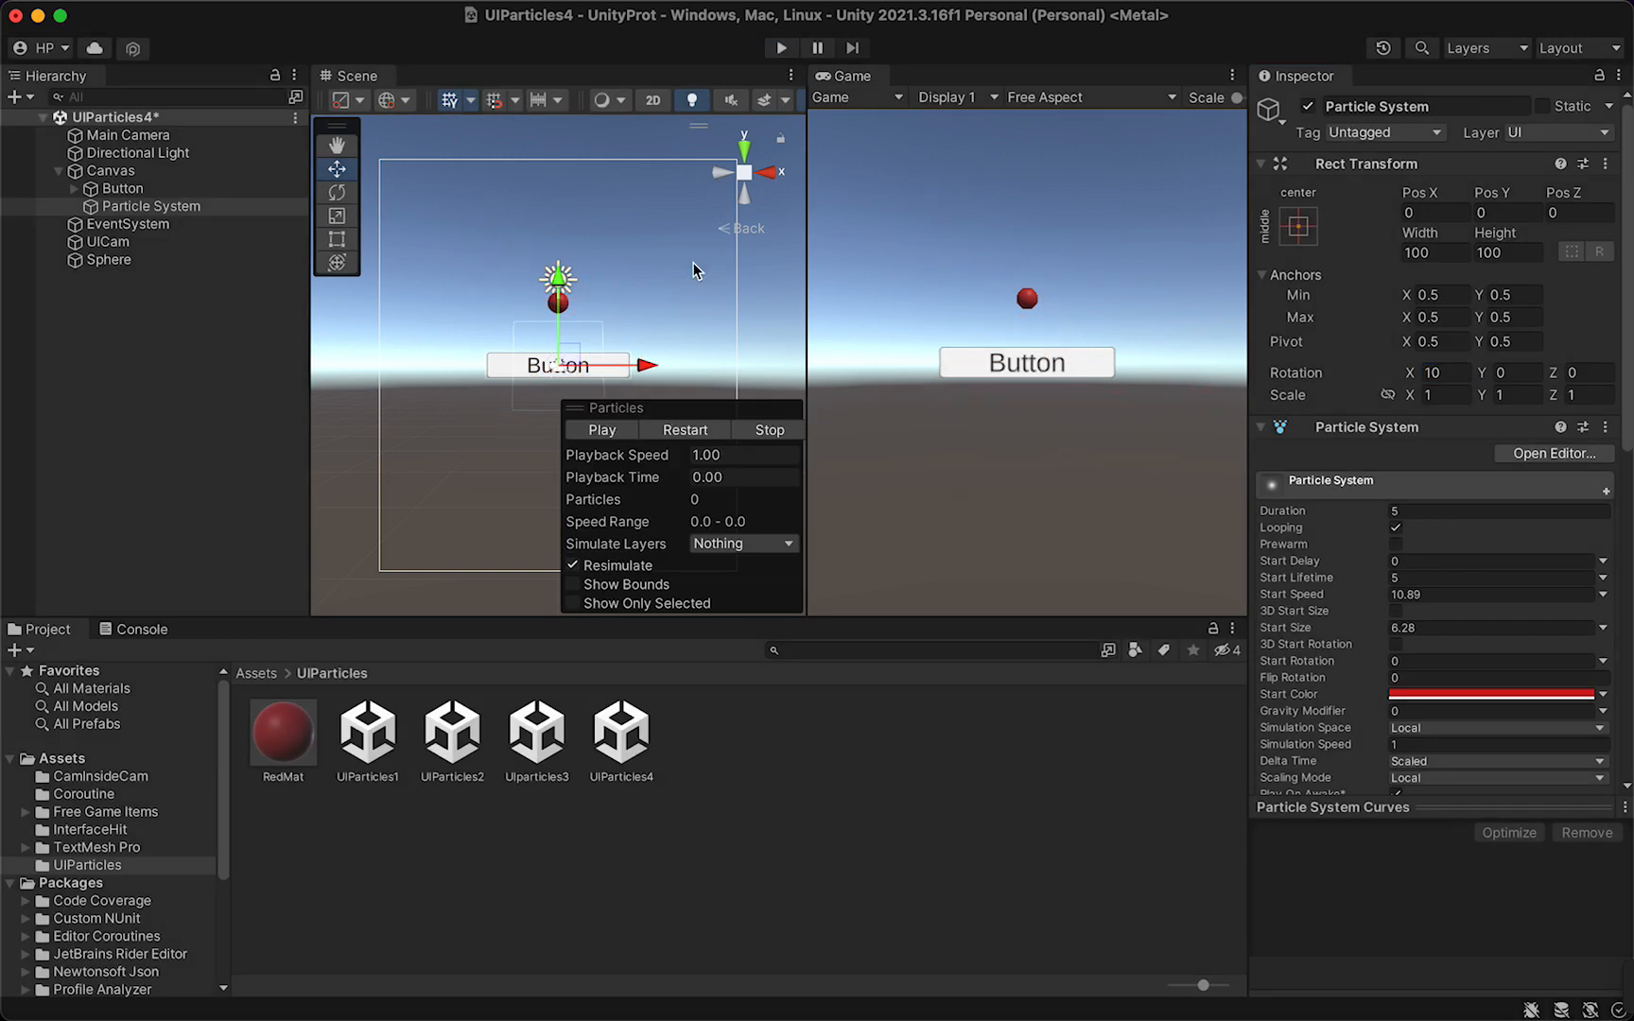
Set the Particle System's X rotation to 180 in edit mode so its particles emit toward the camera.
left_click_drag(667, 295, 643, 452, "alt")
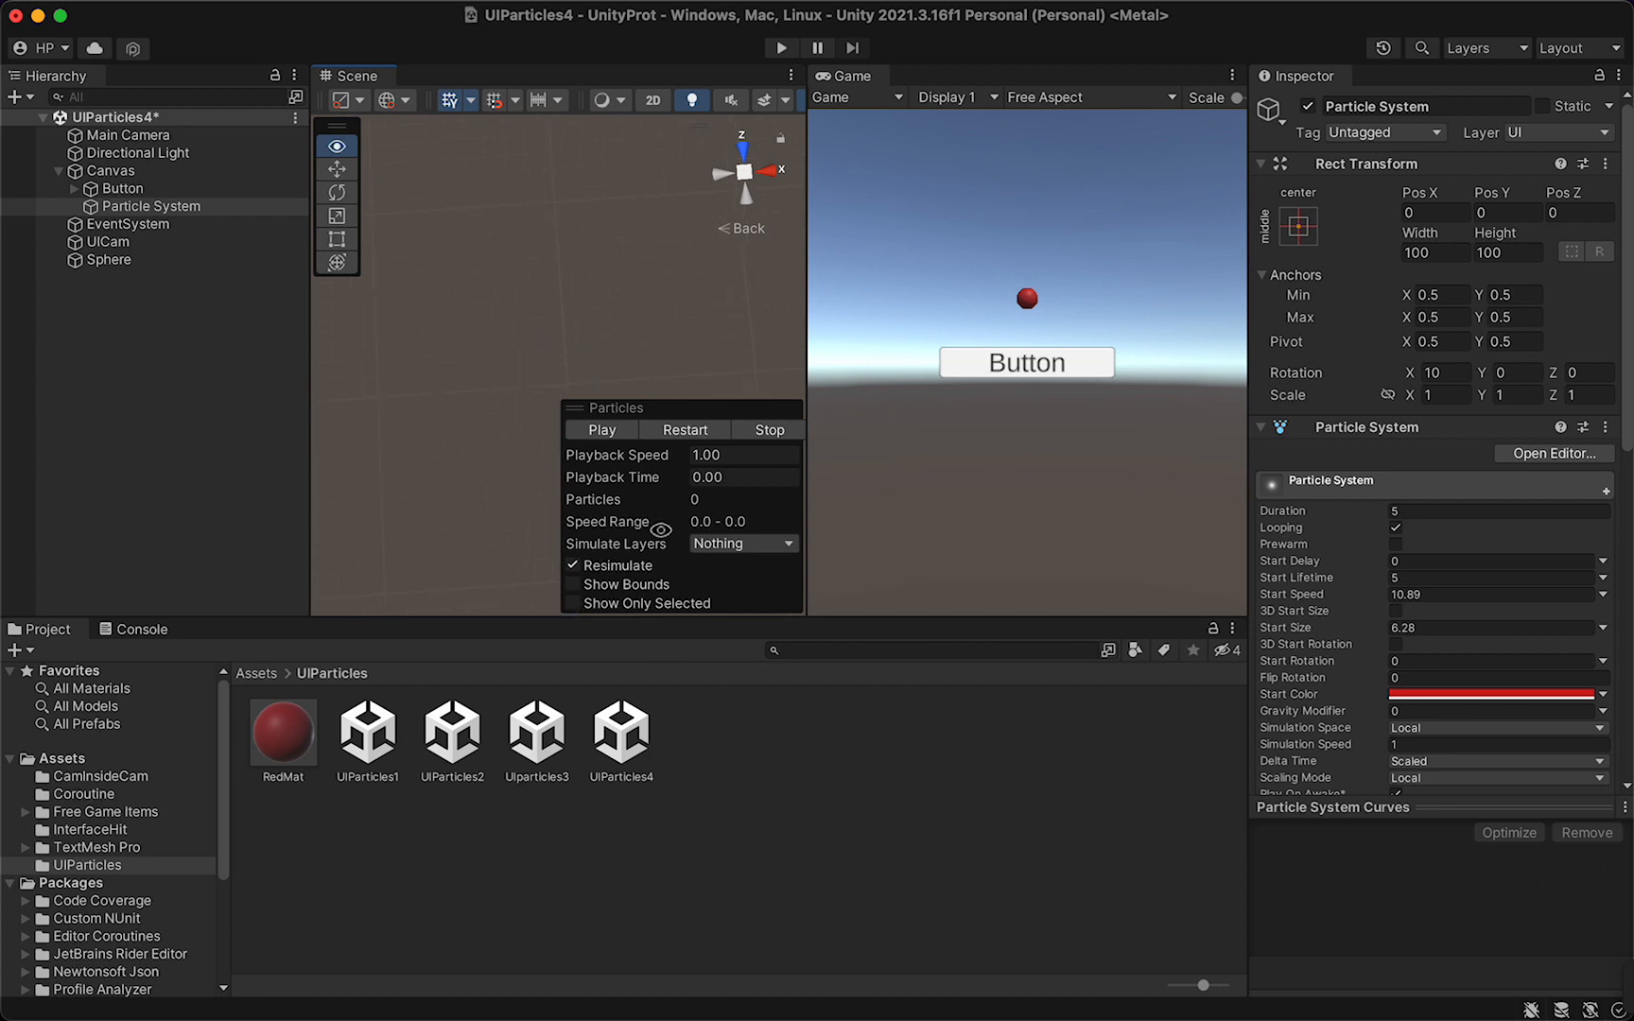
left_click_drag(636, 319, 695, 649, "alt")
right_click_drag(618, 277, 625, 226, "alt")
left_click_drag(624, 223, 633, 479, "alt")
mouse_move(632, 261)
middle_mouse_down()
mouse_move(636, 344)
mouse_move(639, 284)
middle_mouse_up()
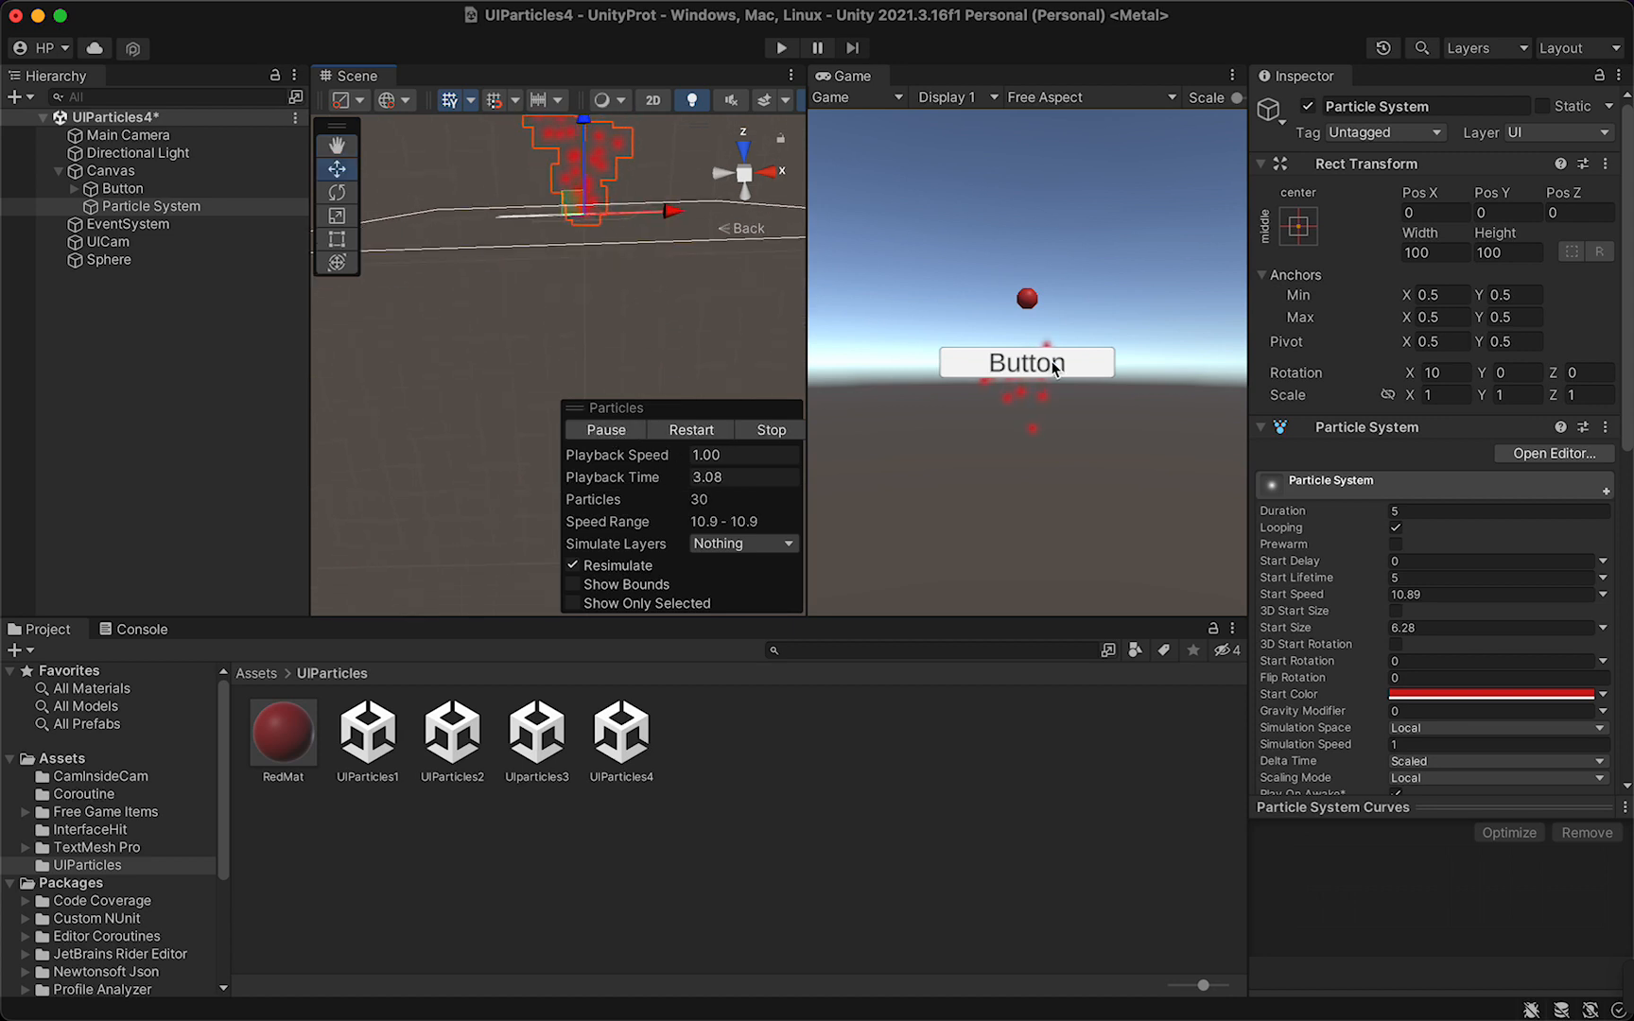
left_click(1450, 374)
type("180")
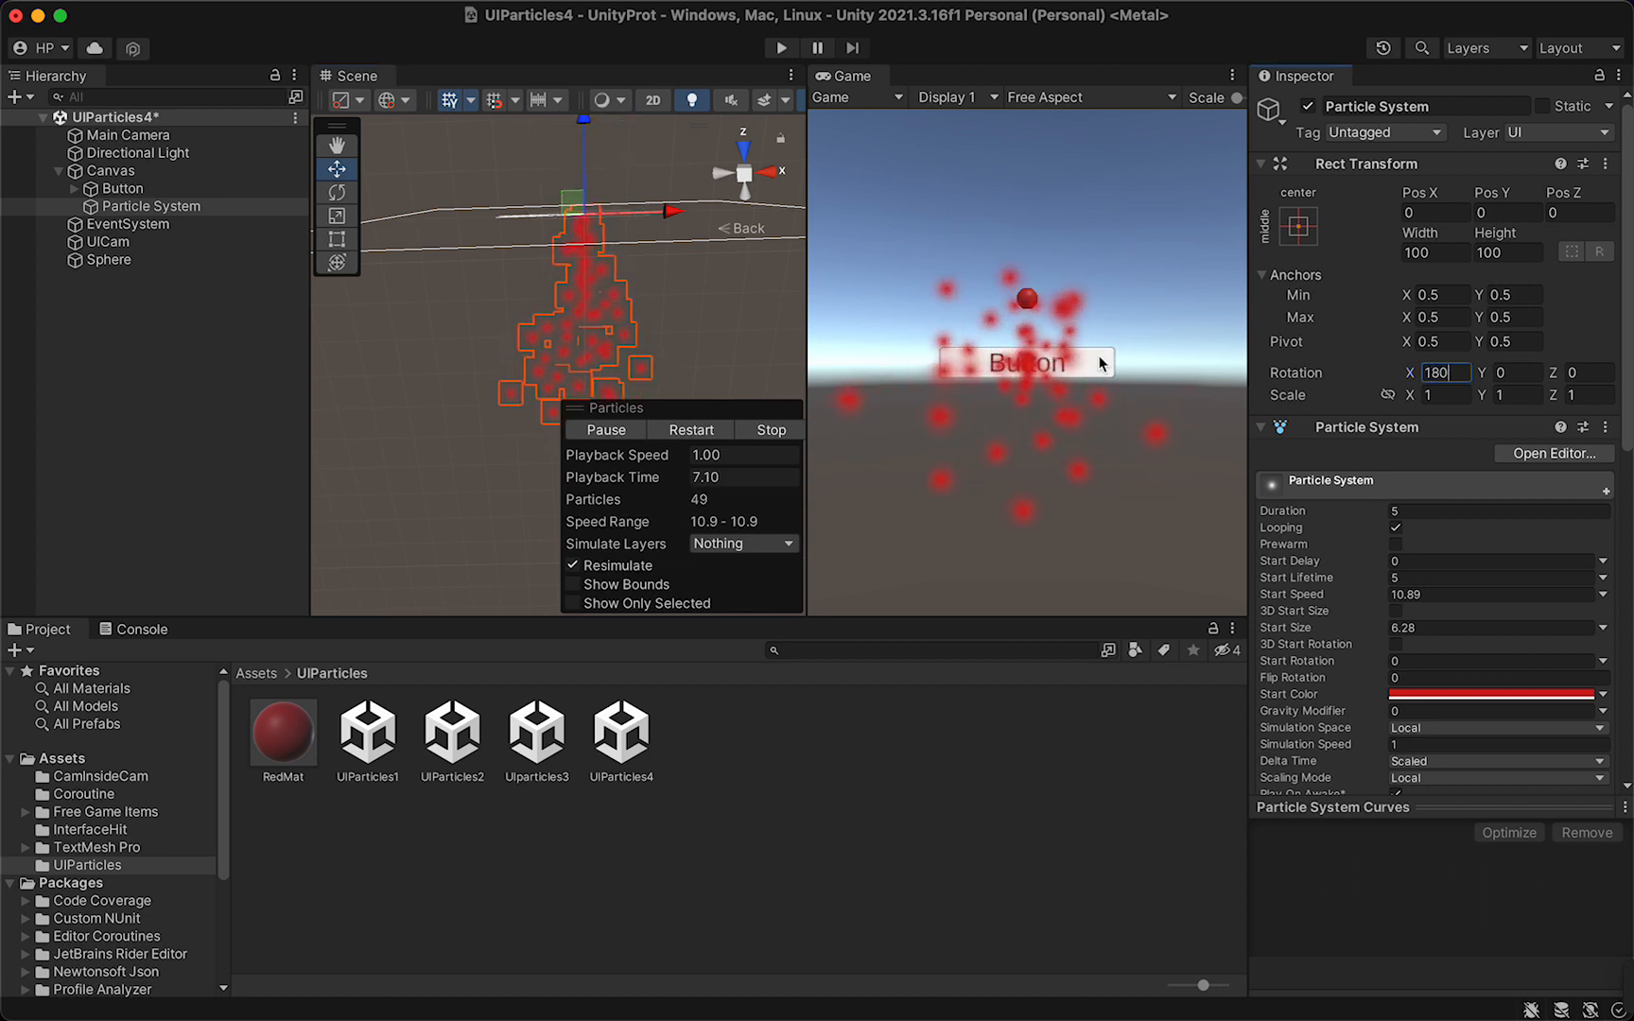